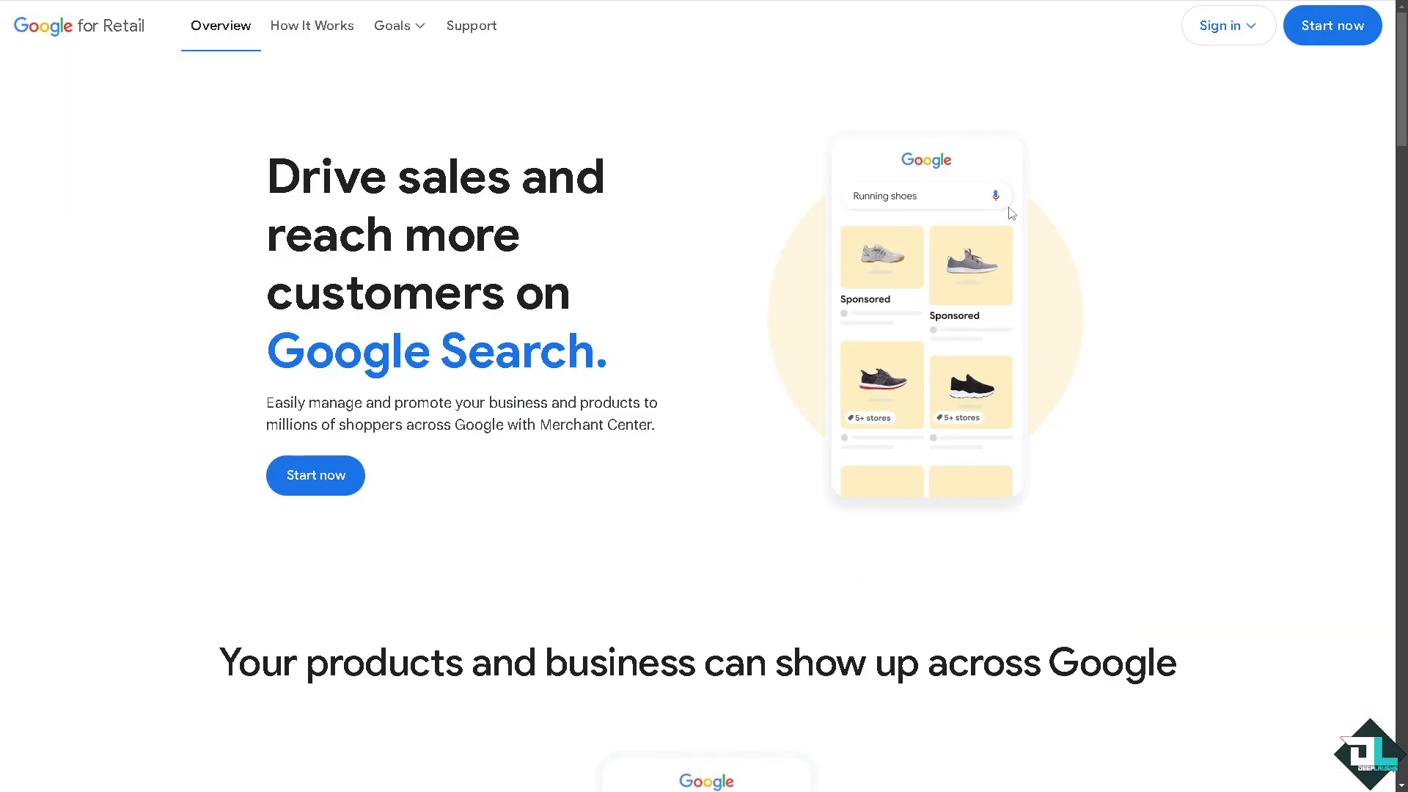
Start the Merchant Center setup and answer that the business sells products online and has a physical store
left_click(1239, 26)
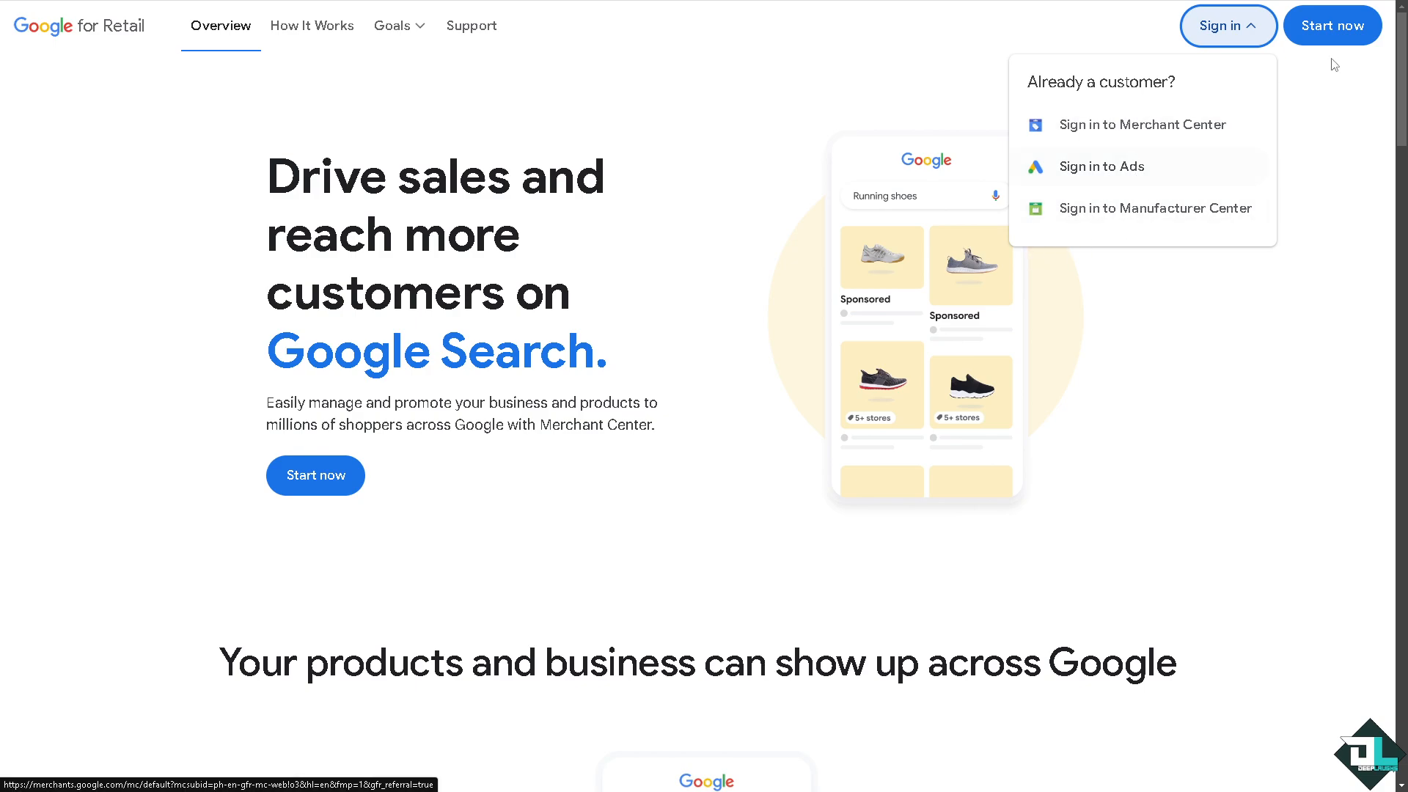
left_click(1352, 55)
left_click(1347, 33)
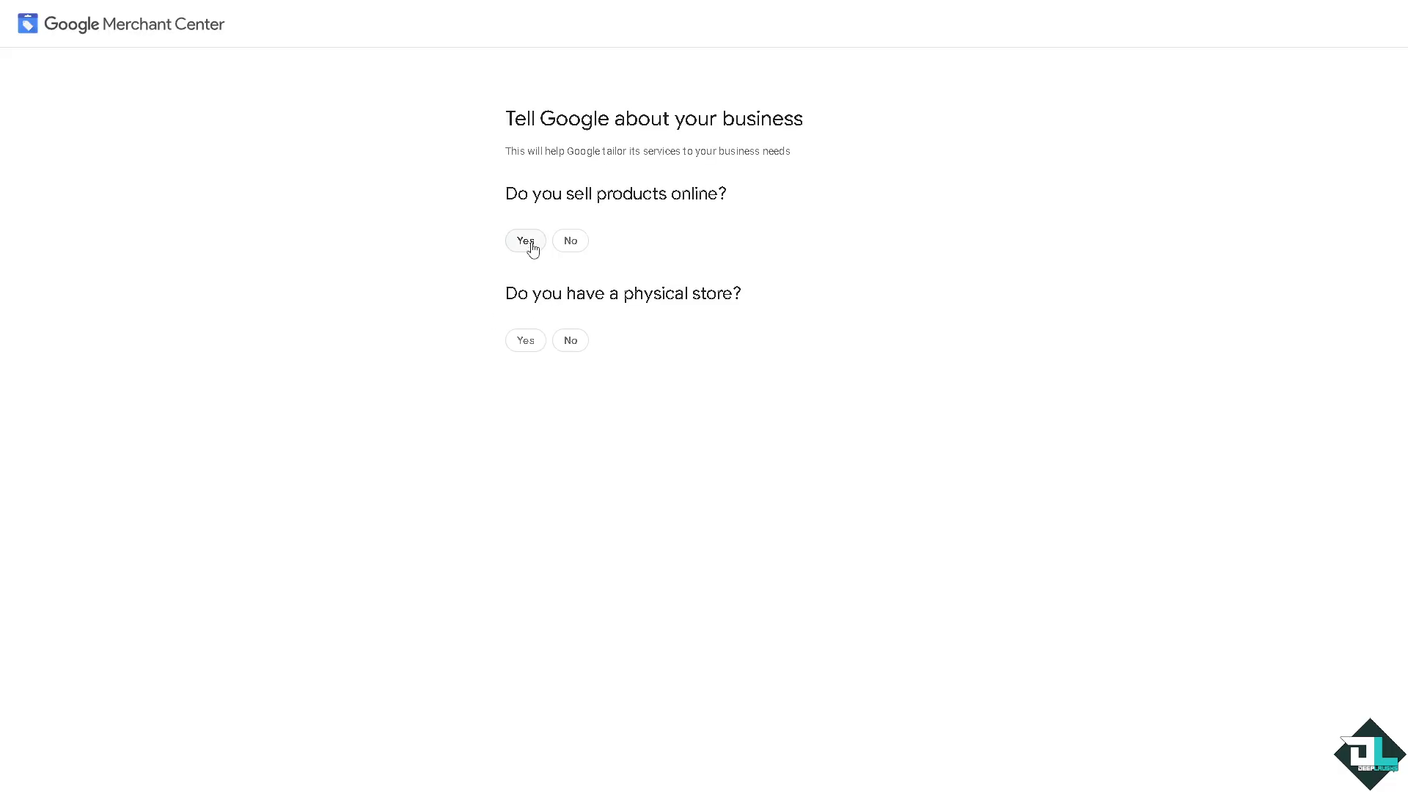
left_click(529, 243)
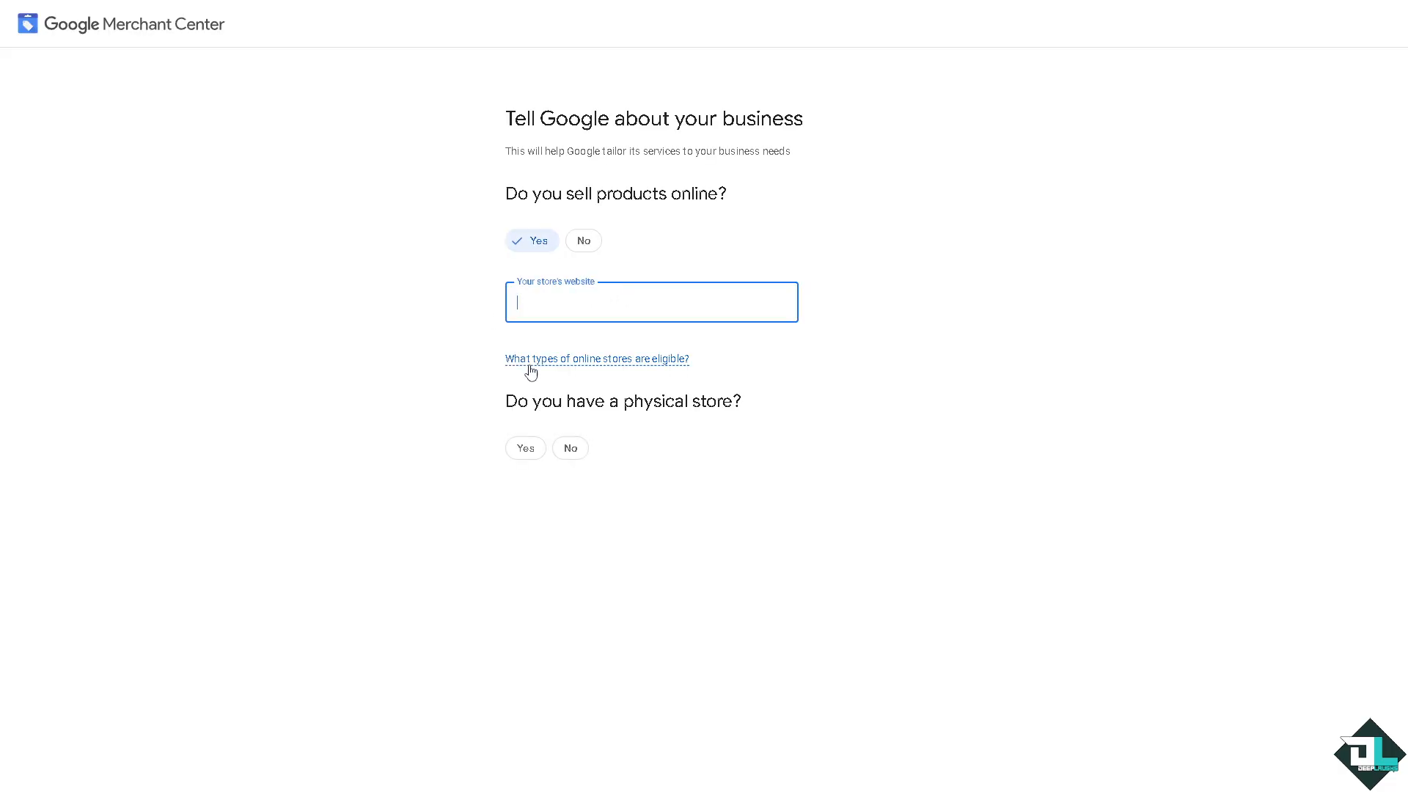
left_click(525, 448)
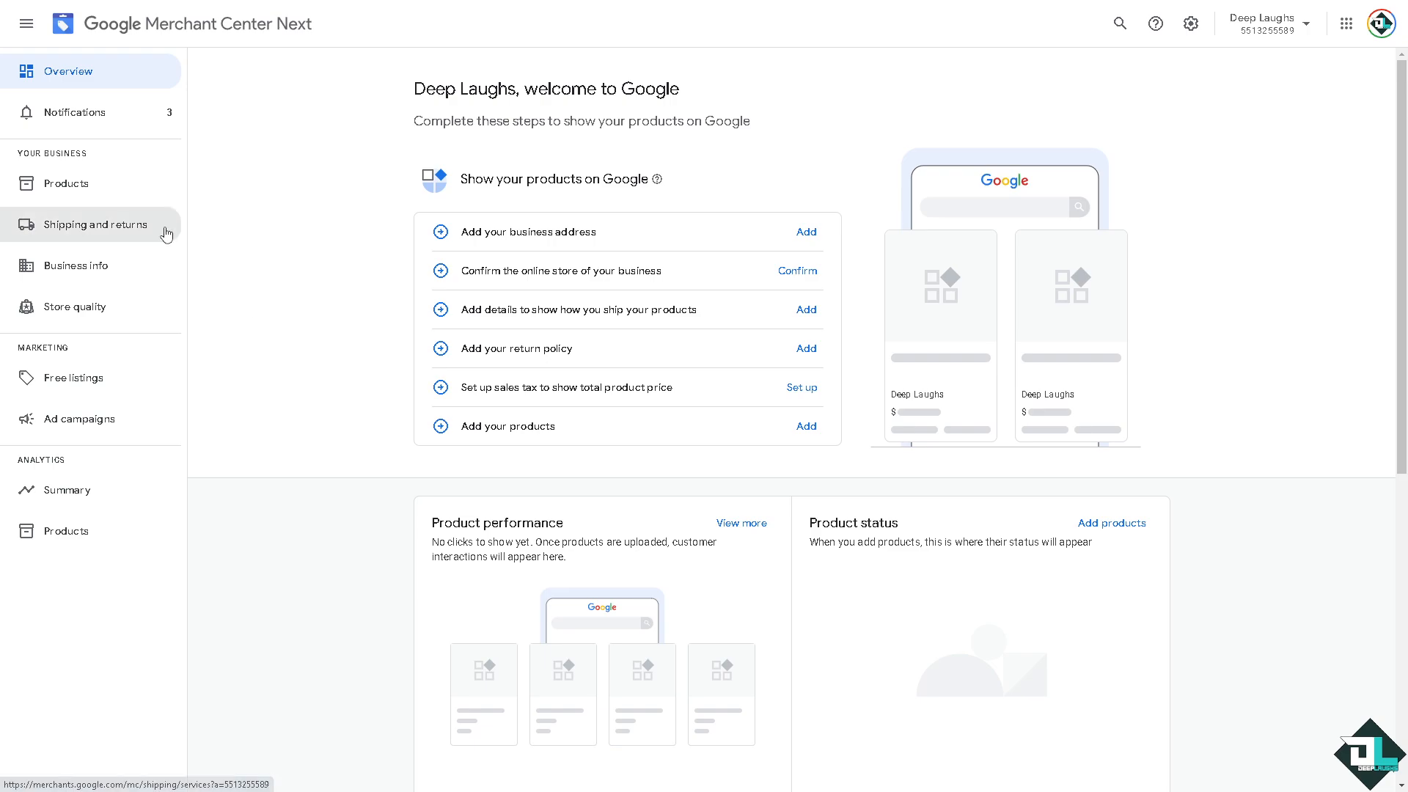
Open the Products page, look through Needs attention and Automatic improvements, and return to the list of all products
left_click(63, 187)
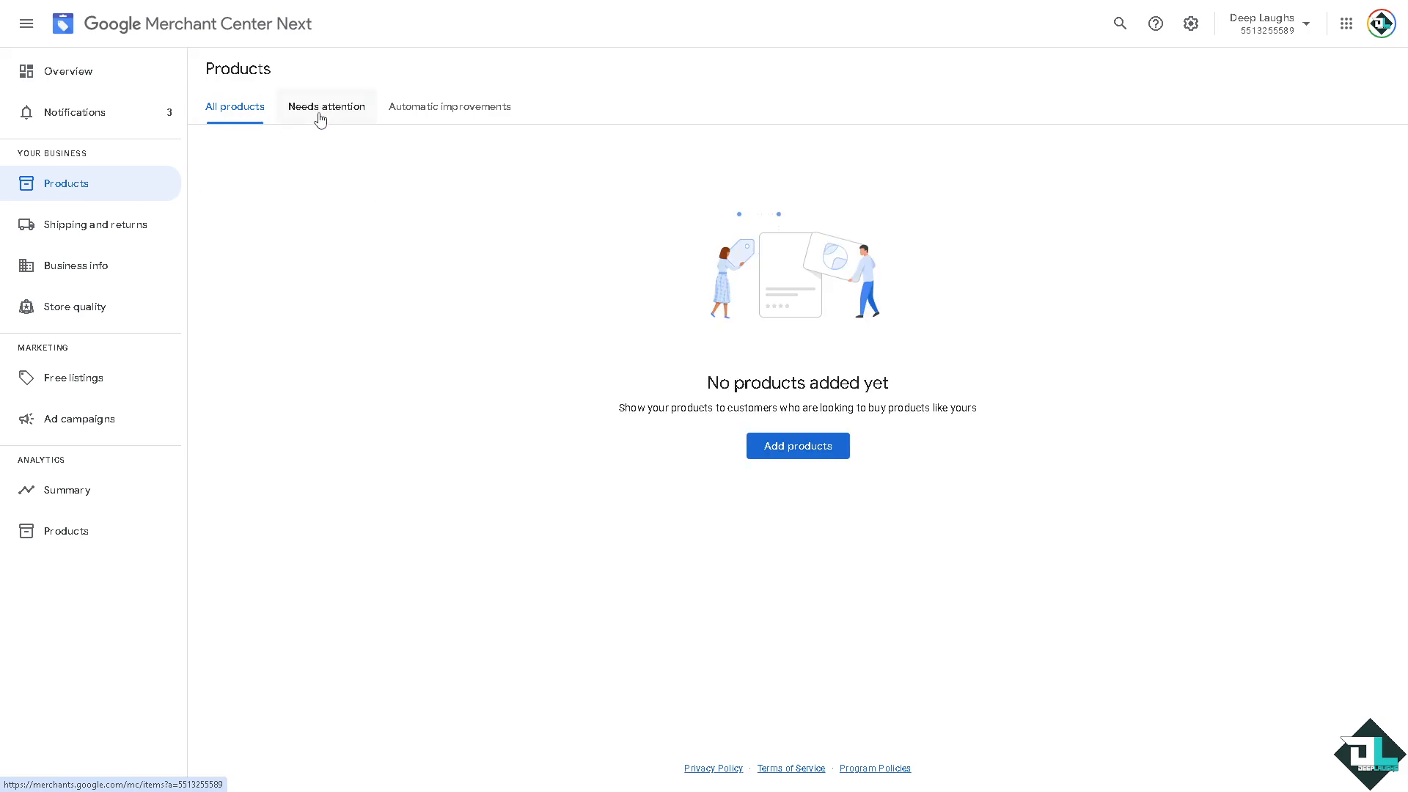
left_click(357, 118)
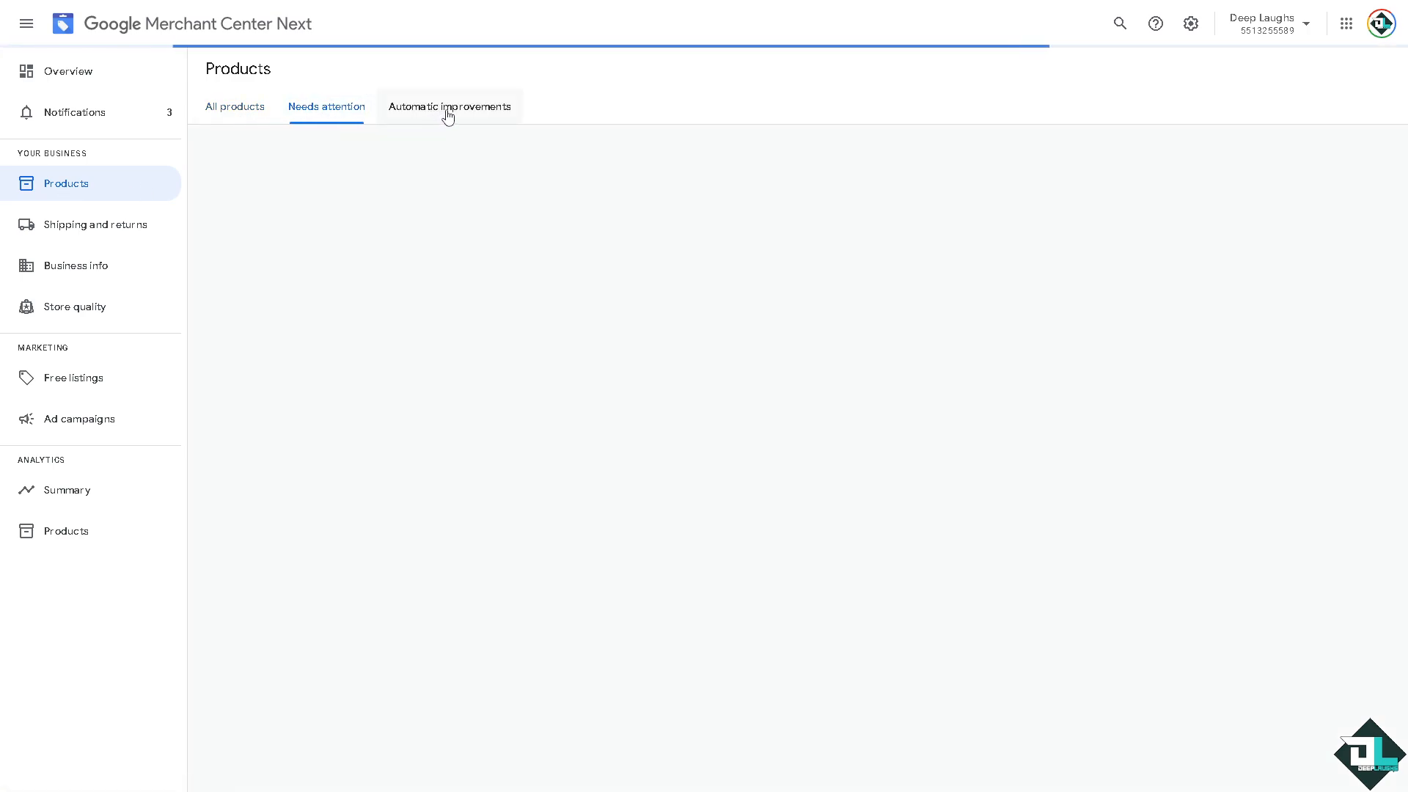
left_click(449, 114)
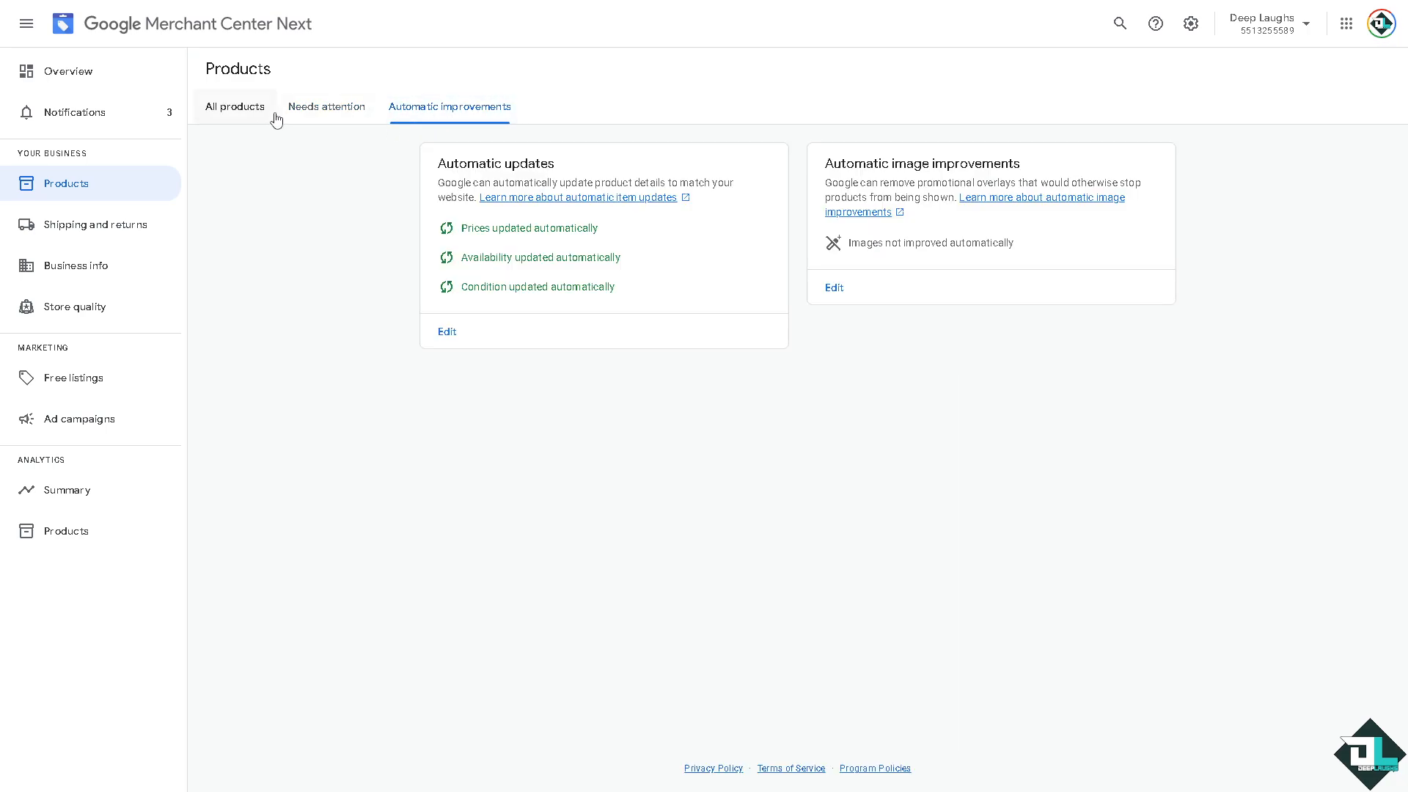
left_click(251, 112)
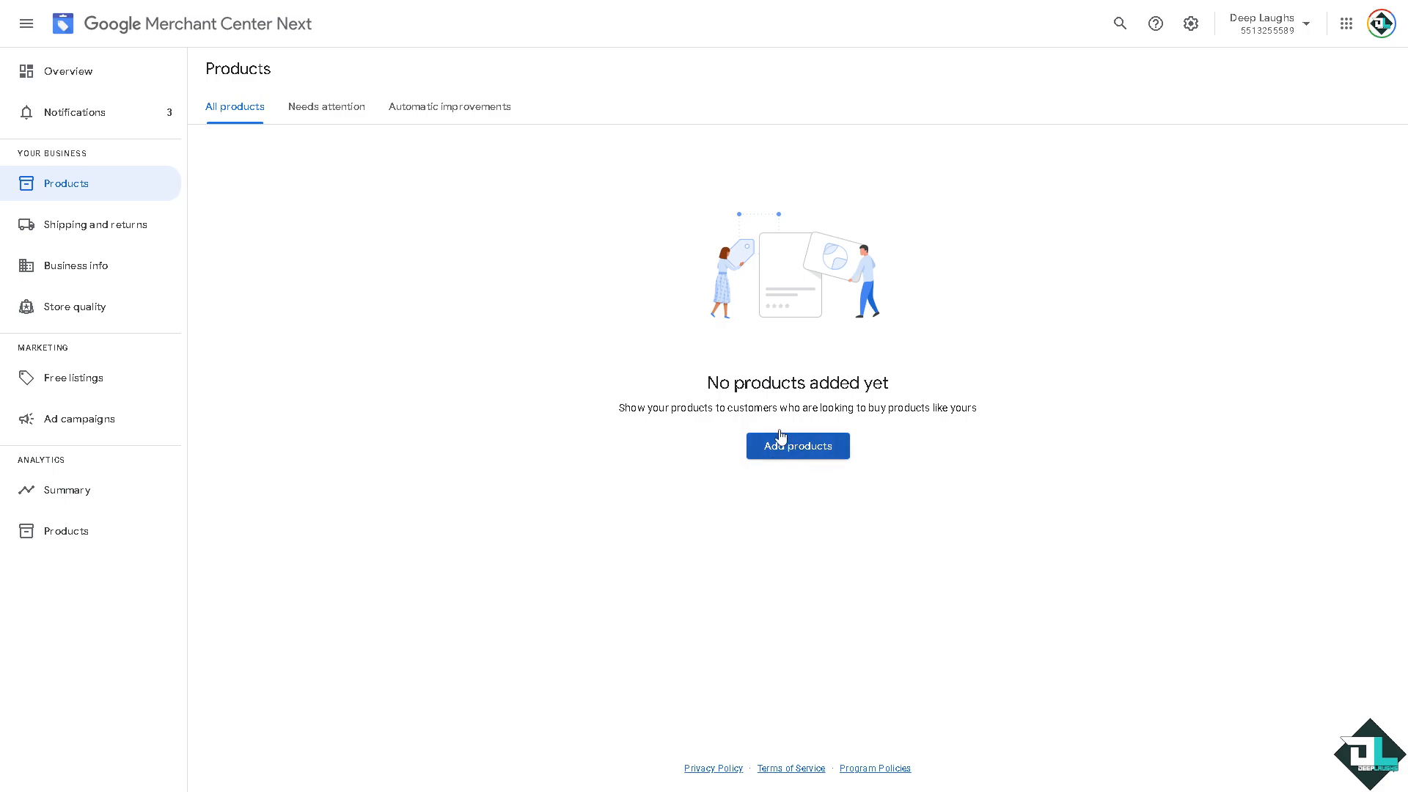
Start adding products, choosing the option to add them one by one as the product source
left_click(791, 448)
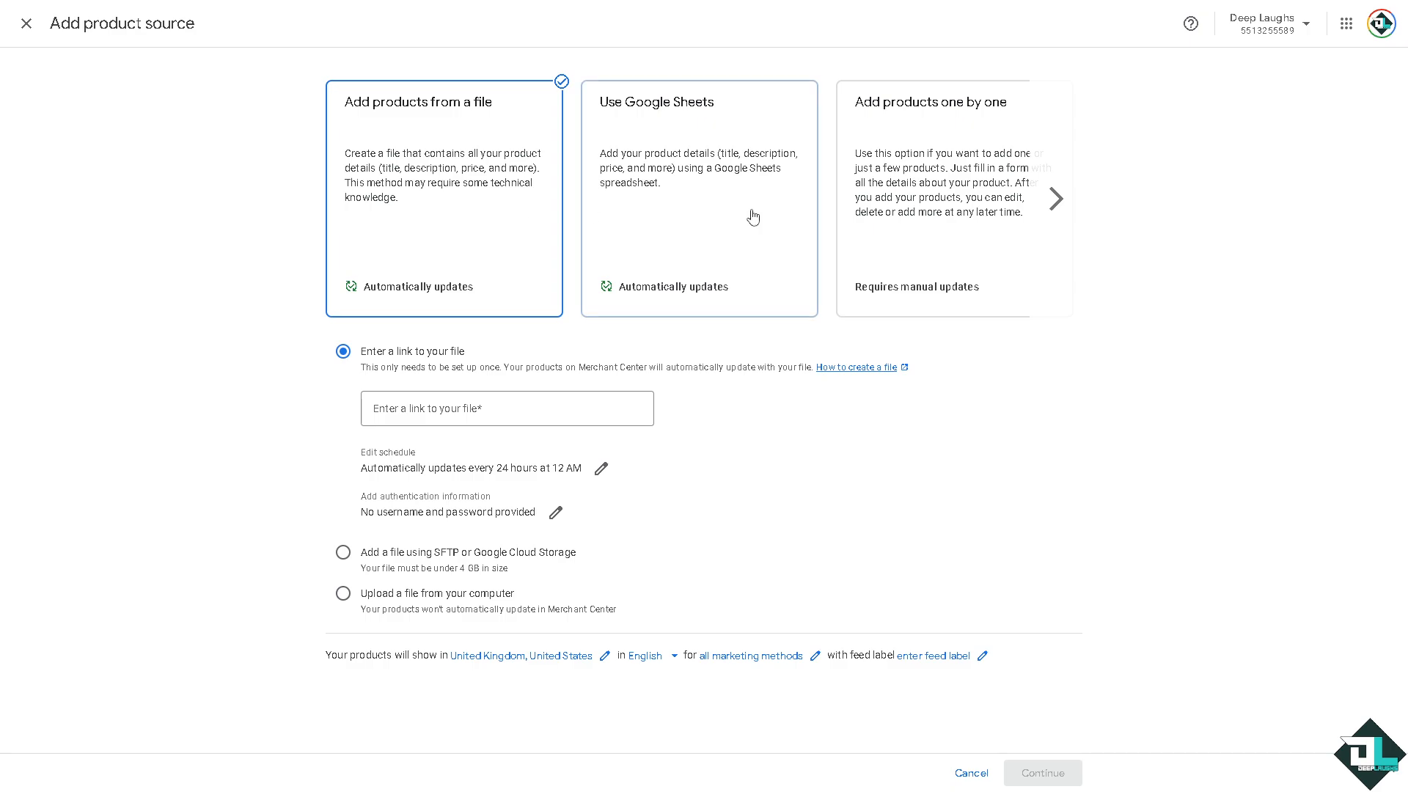
left_click(708, 177)
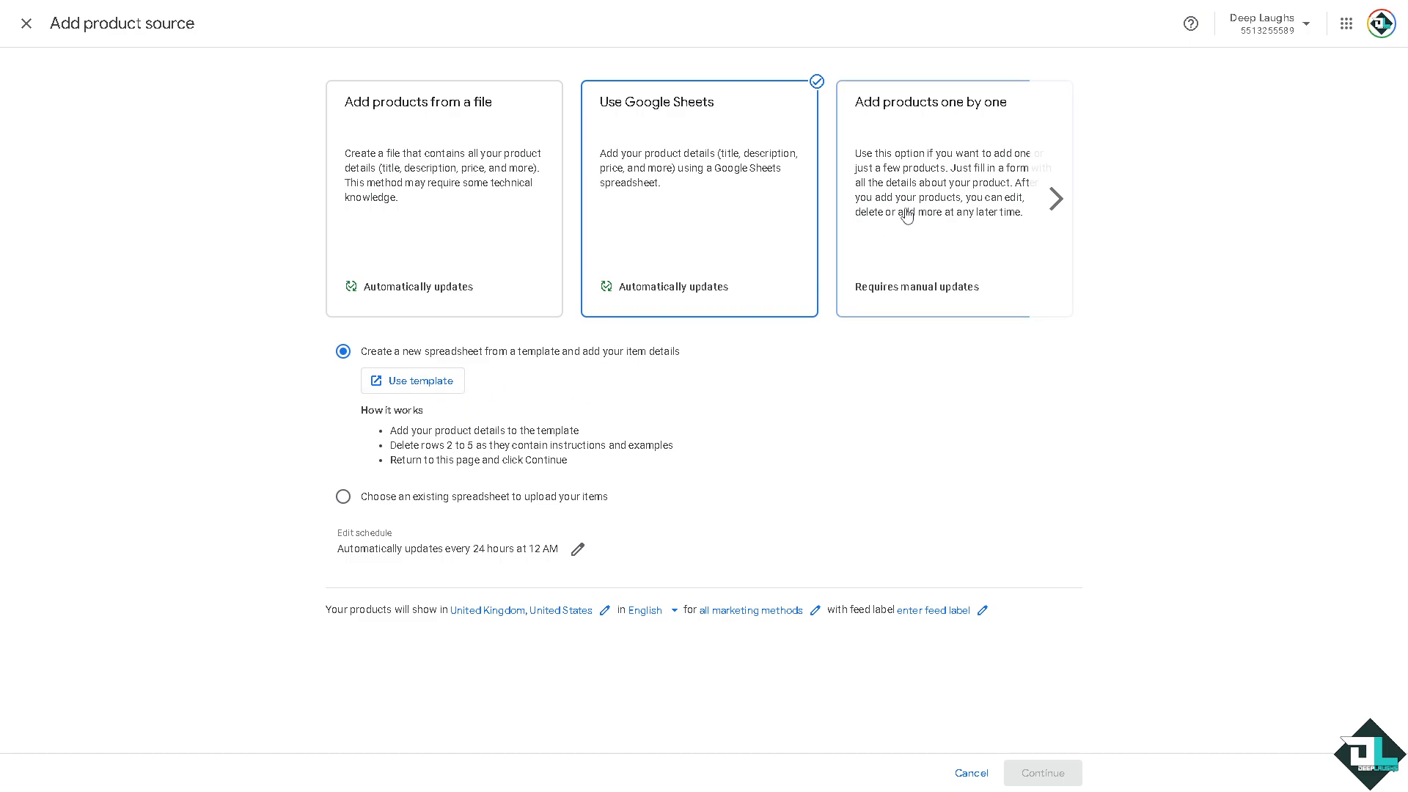
left_click(922, 192)
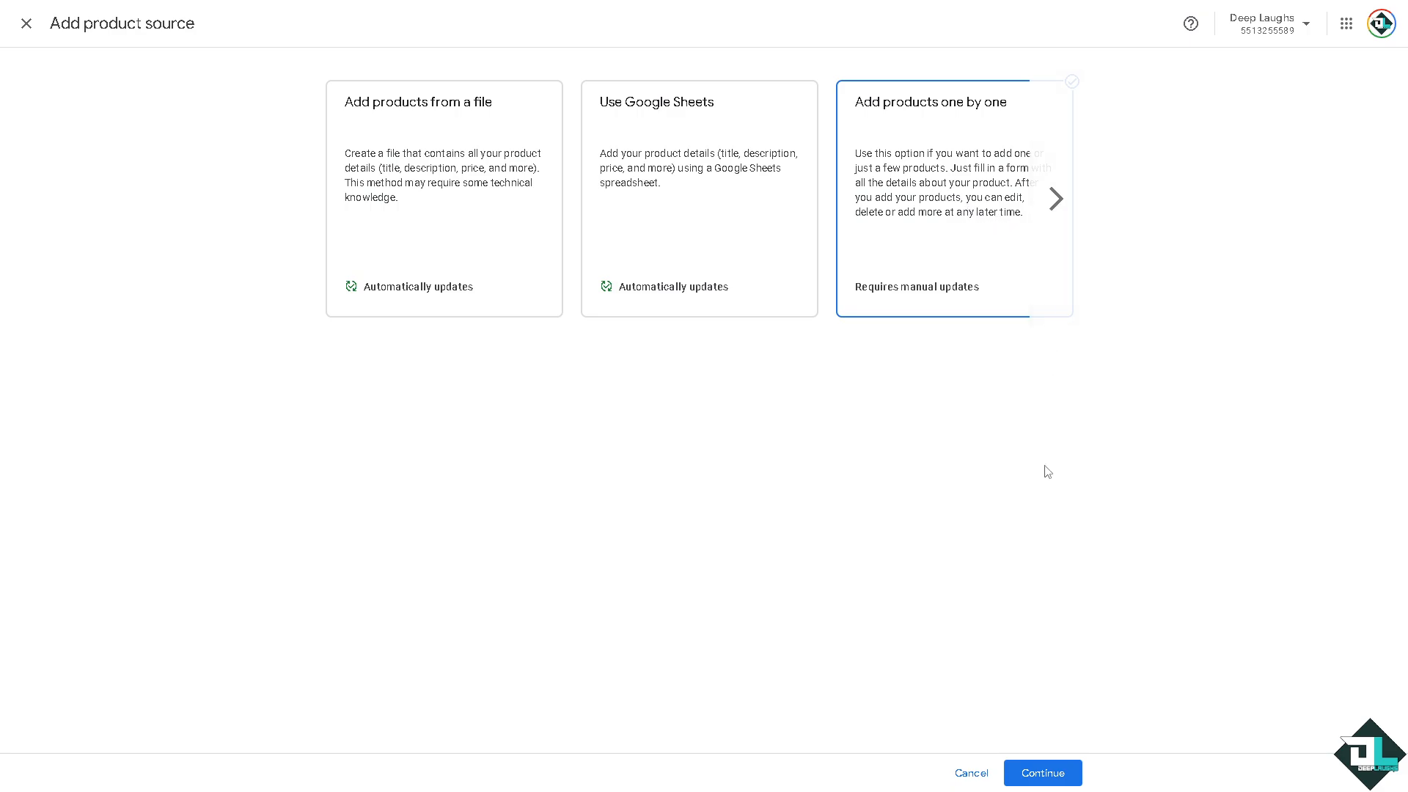
left_click(1050, 774)
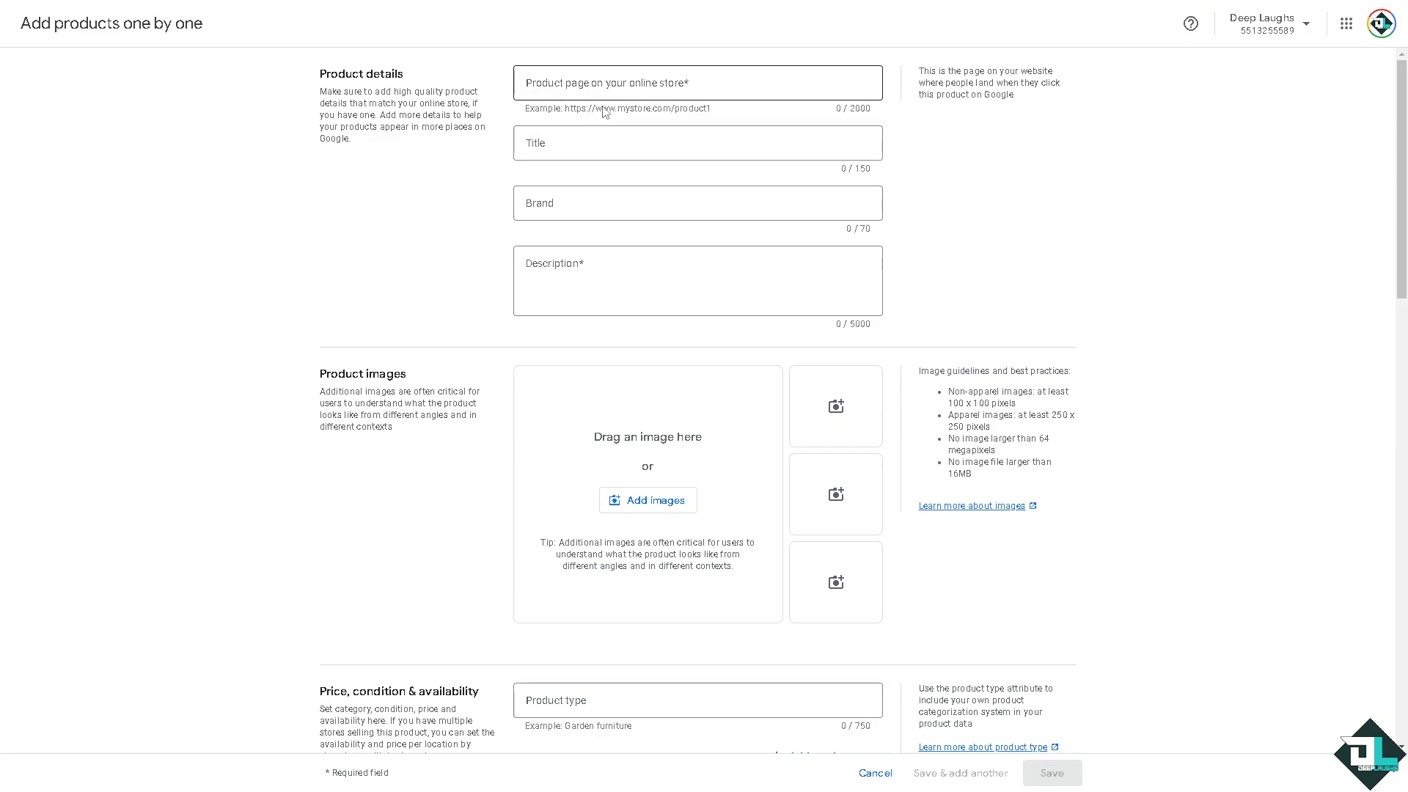
Enter "How to Add Product in Google Merchant Center" as the product's title and description, and DEEP LAUGHS as its brand
type("How to Add Product in Google Merchant Center")
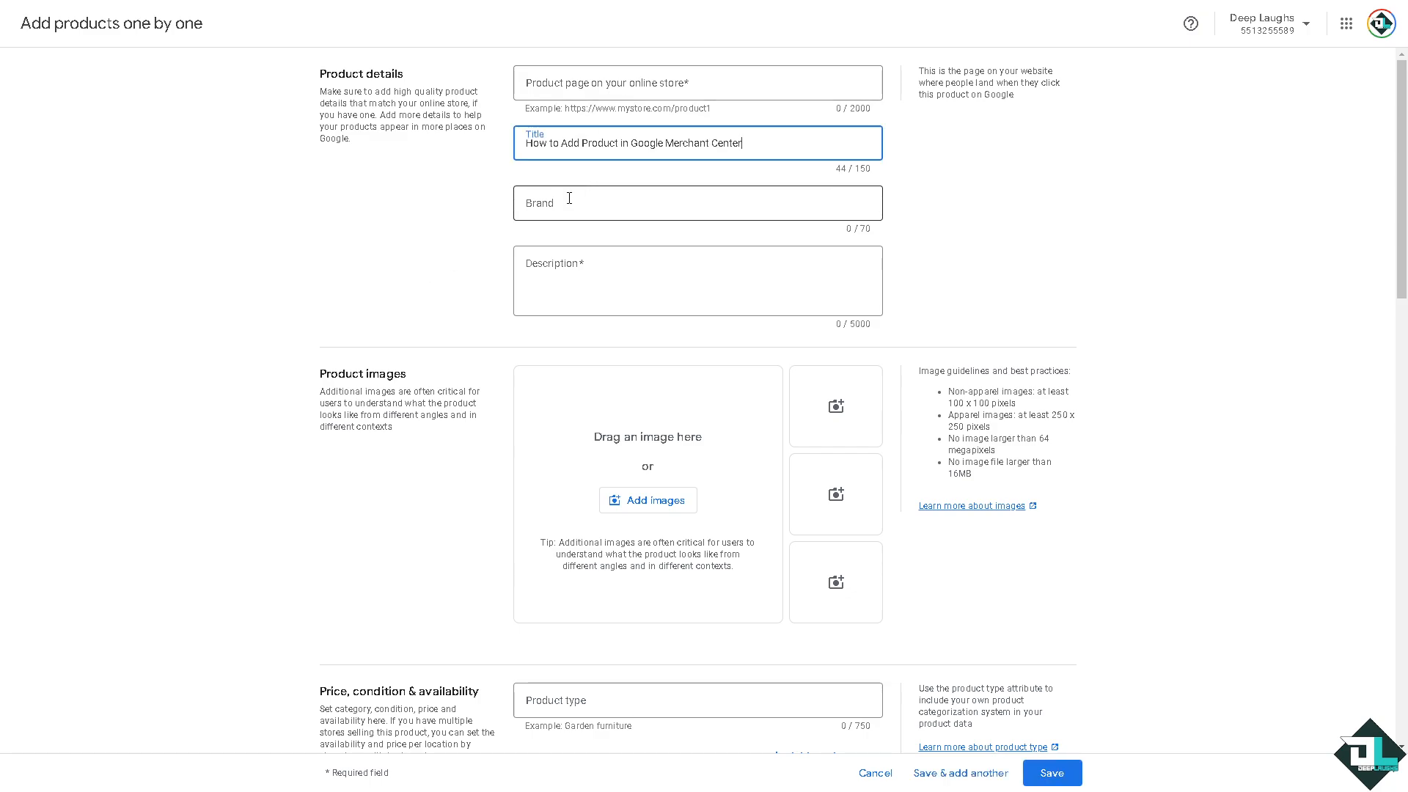
left_click(567, 200)
type("D")
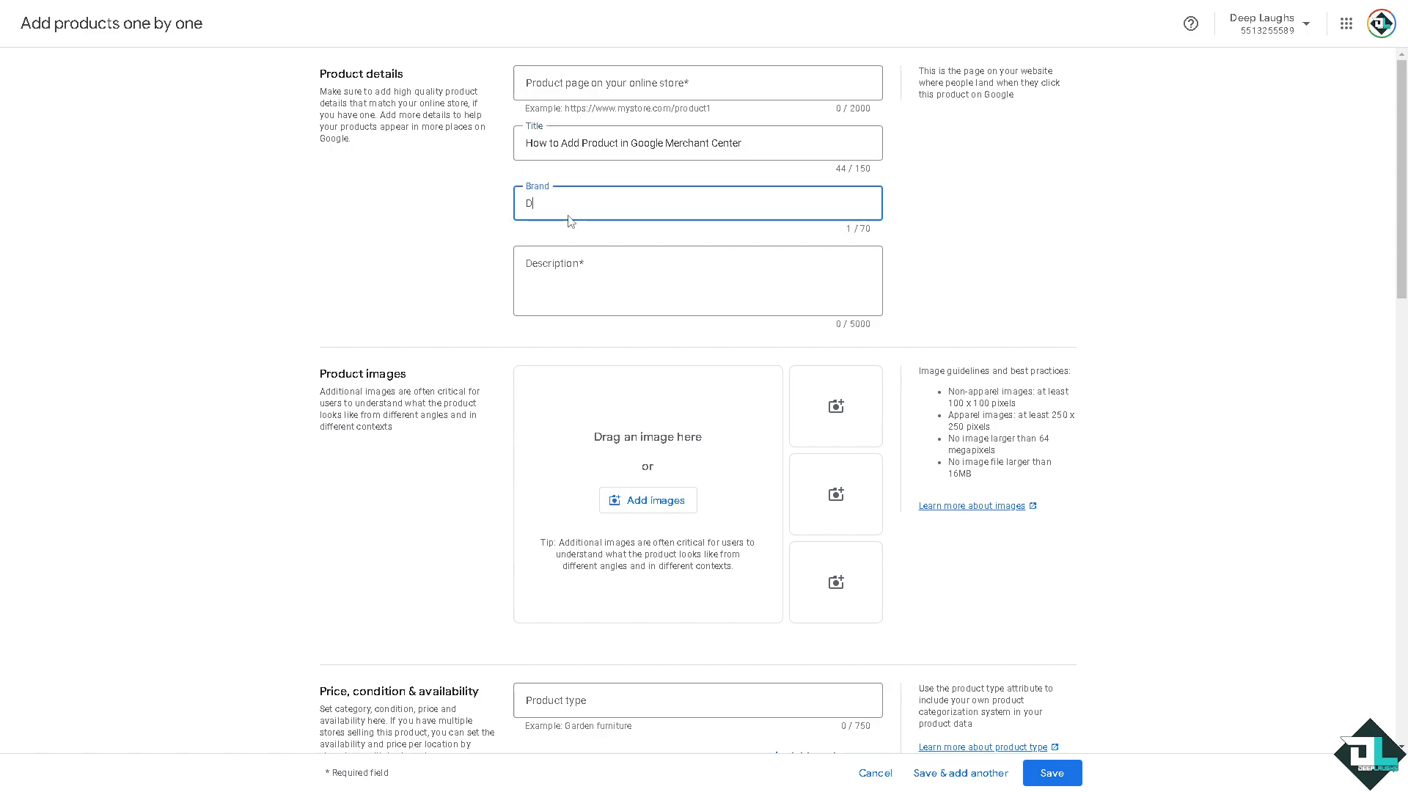
type("EEP LAUGHS")
left_click(638, 280)
type("How to Add Product in Google Merchant Center")
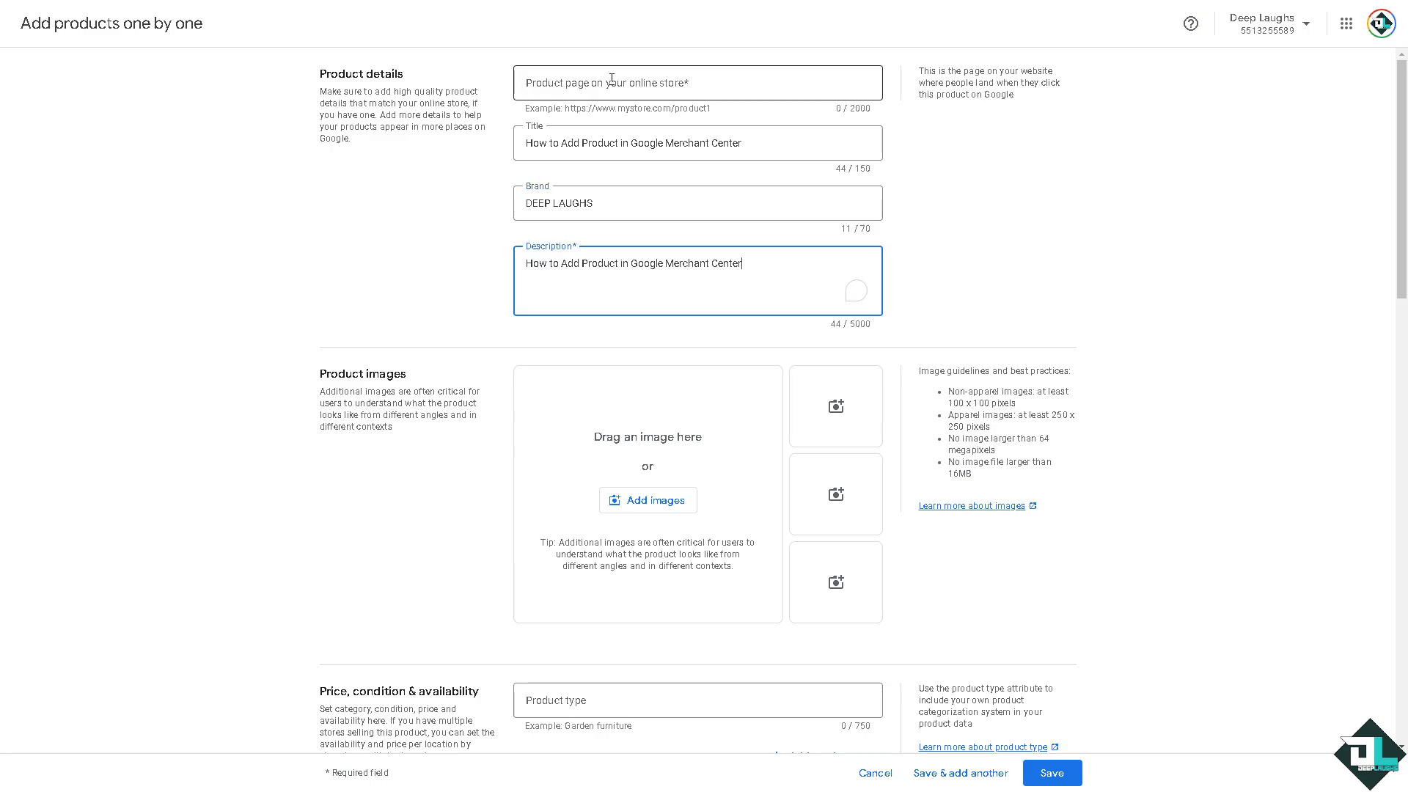
left_click(612, 81)
type("www.deep")
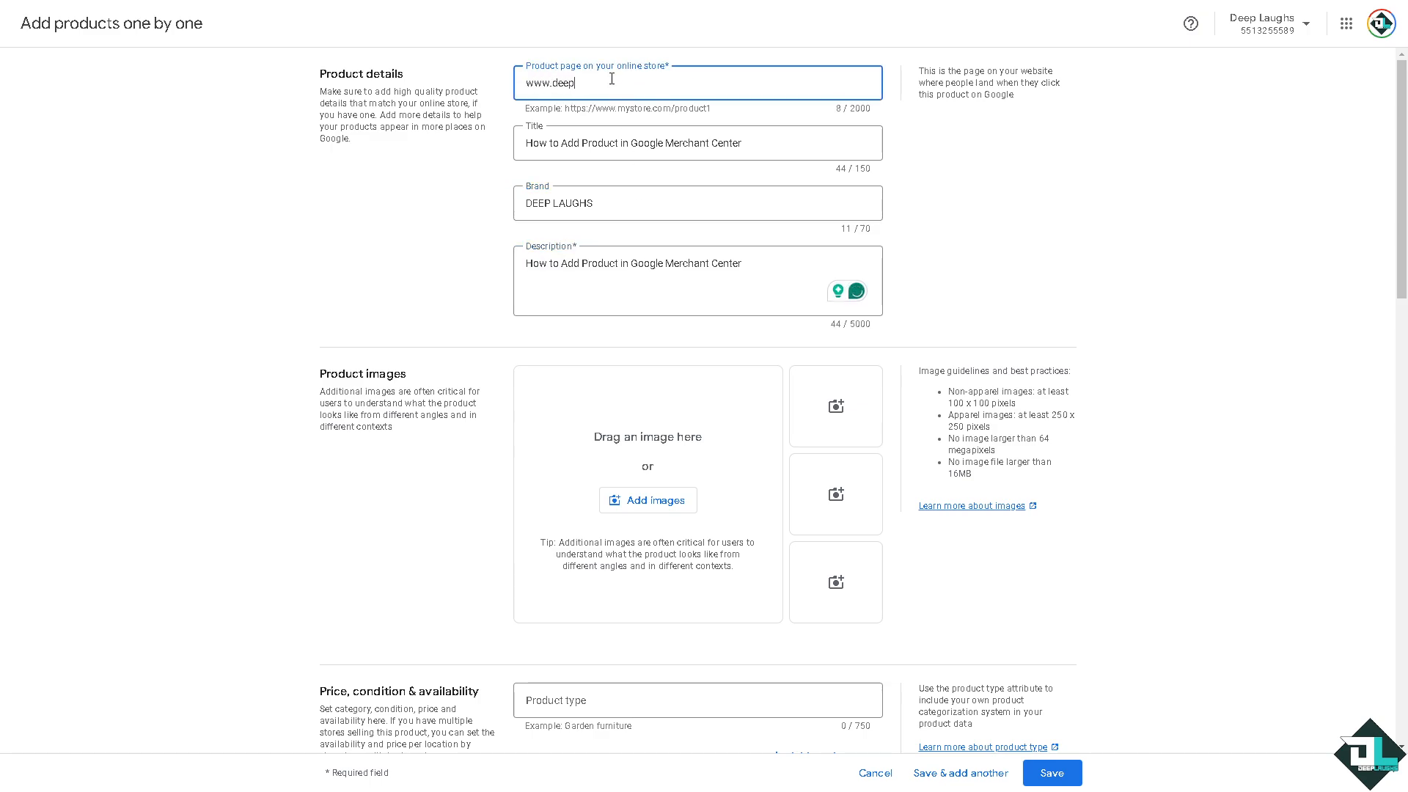
type("laughs.com")
left_click(380, 238)
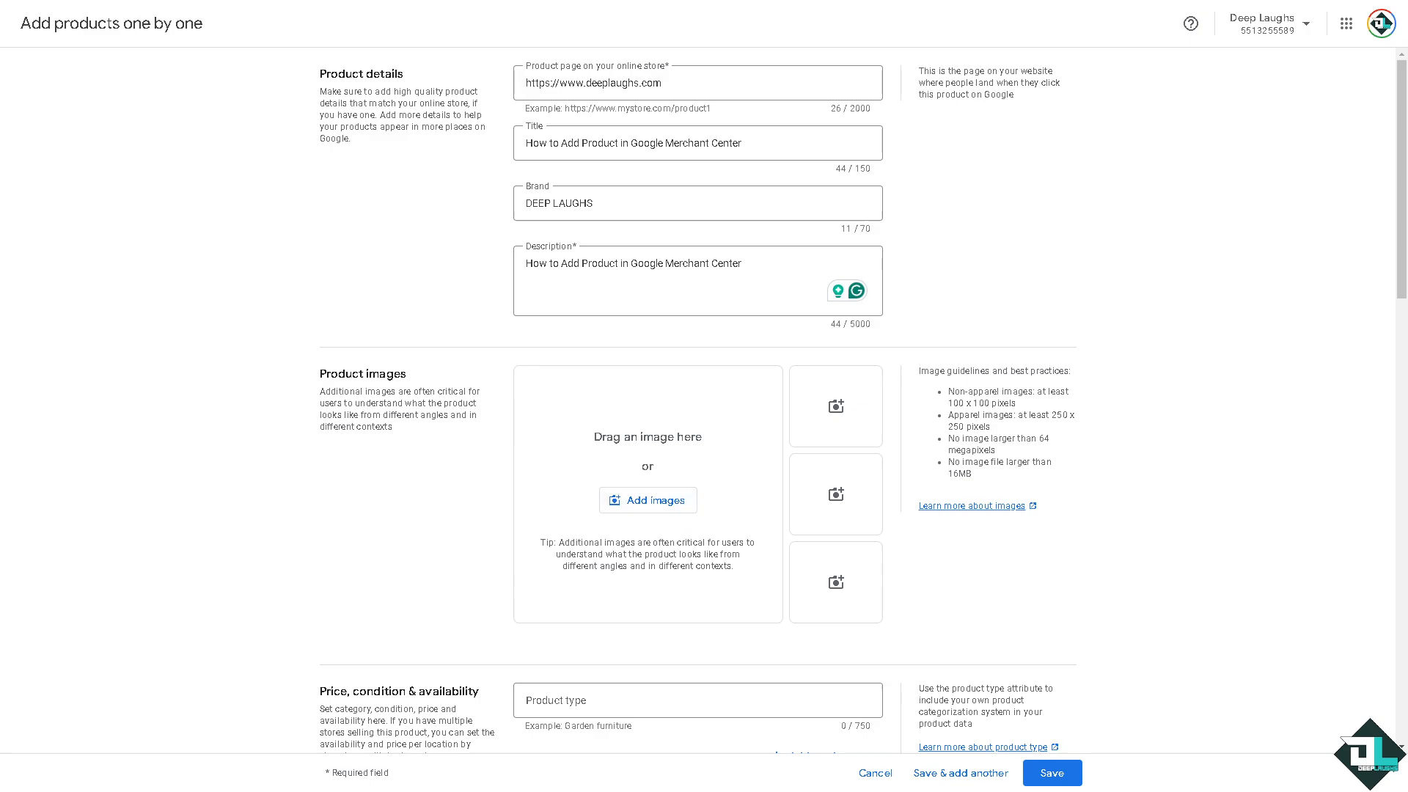
Add "how to add product in google merchant center.png" as the main product image and "DL thumbnail.png" as an additional image
left_click(637, 501)
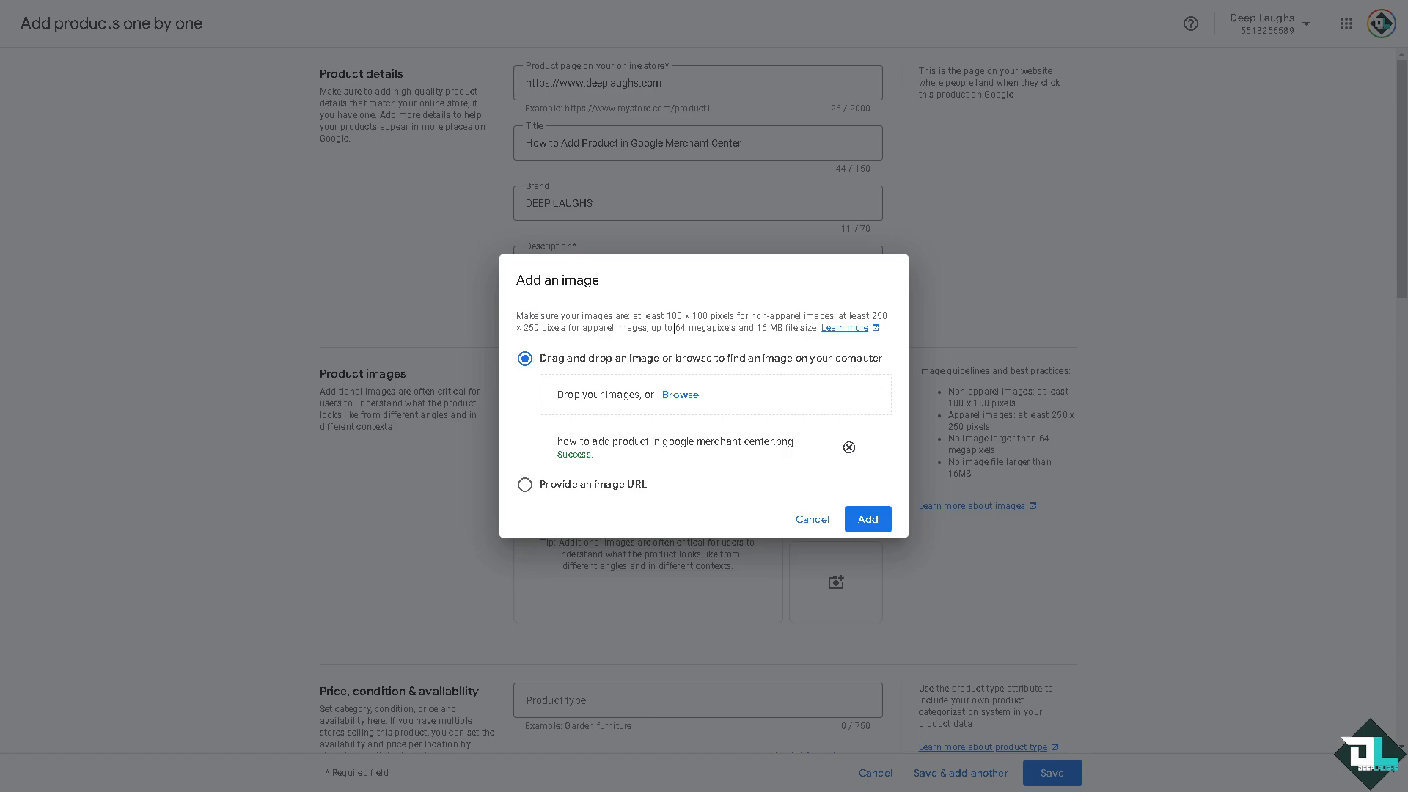
left_click(871, 521)
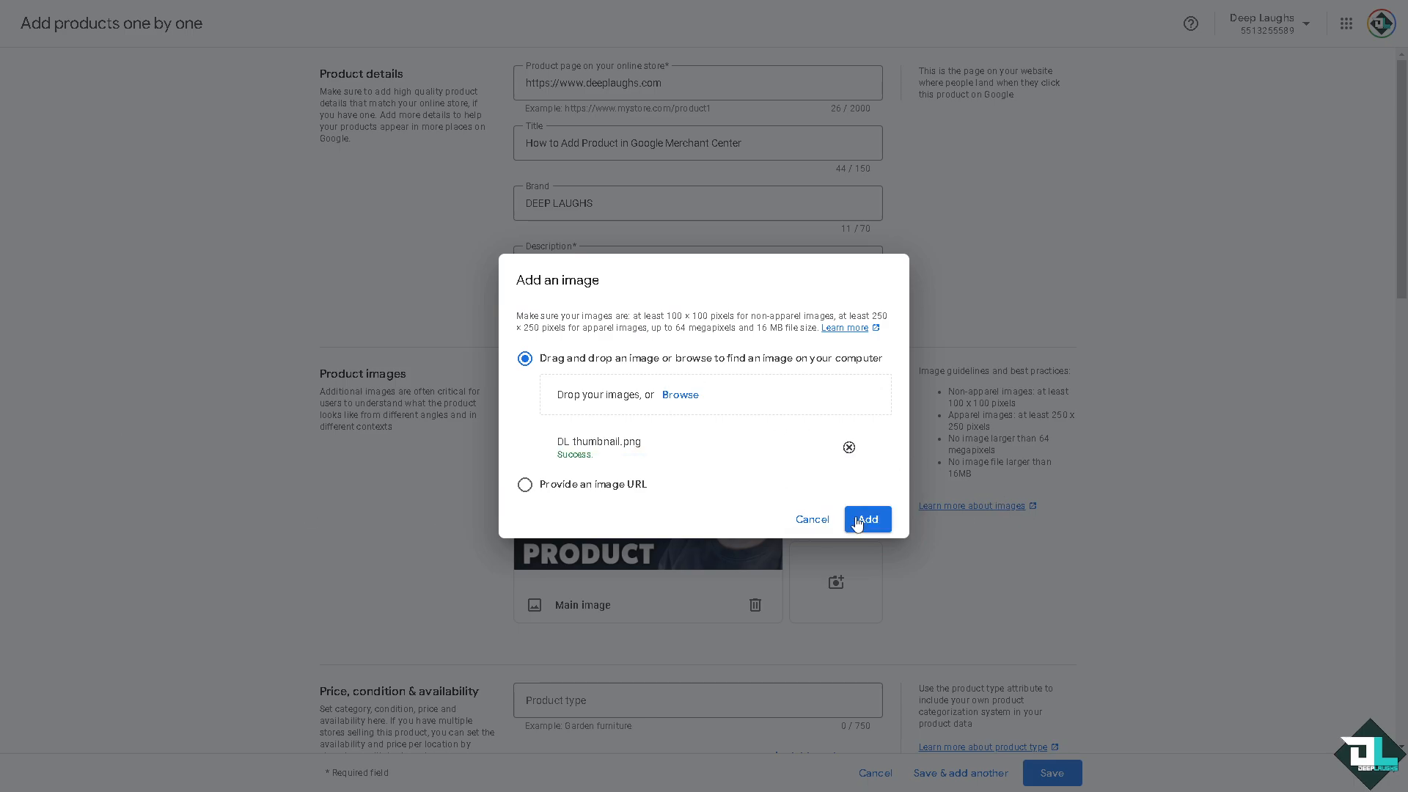
left_click(872, 520)
Set the product type to DIGITAL PRODUCT
scroll(308, 542, "down", 1)
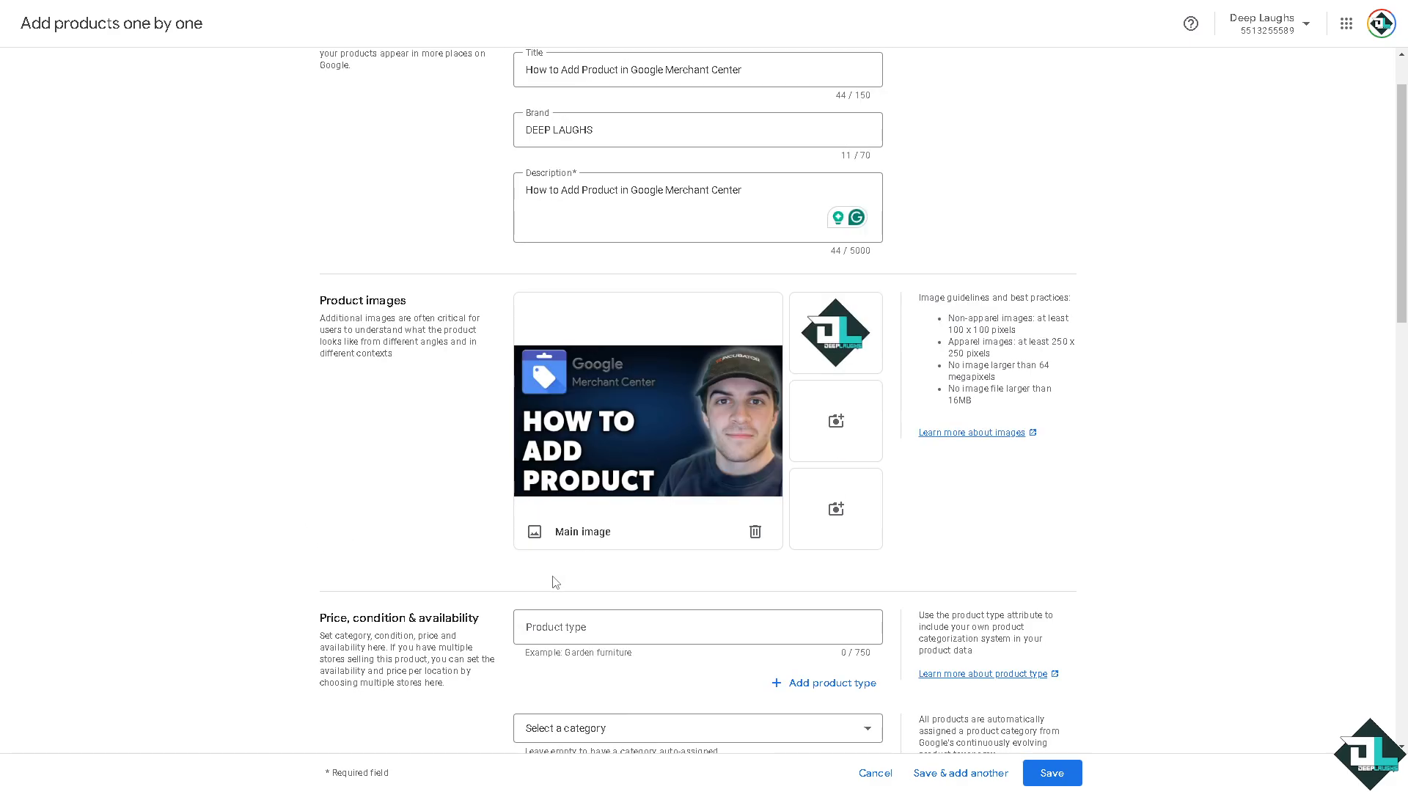
scroll(557, 582, "down", 1)
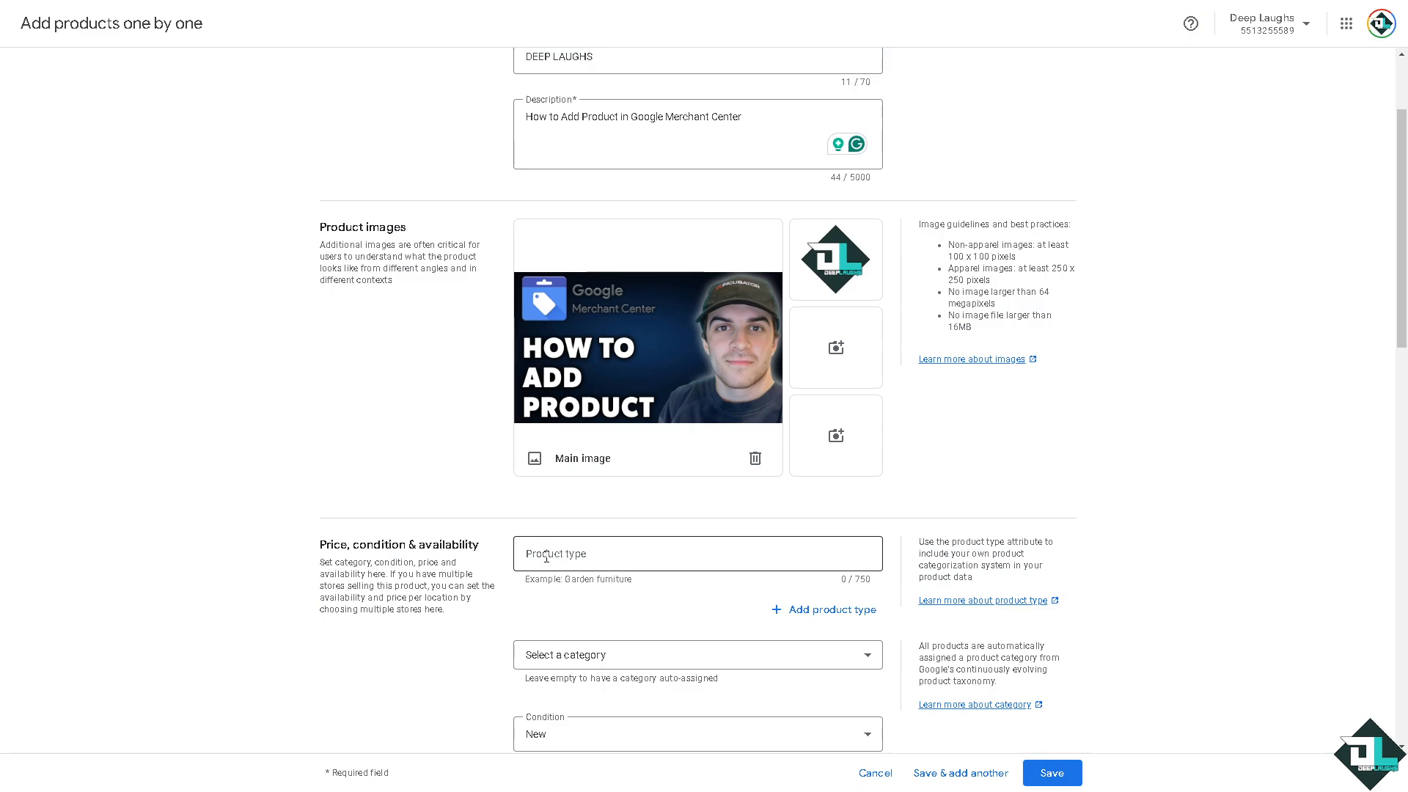
left_click(549, 555)
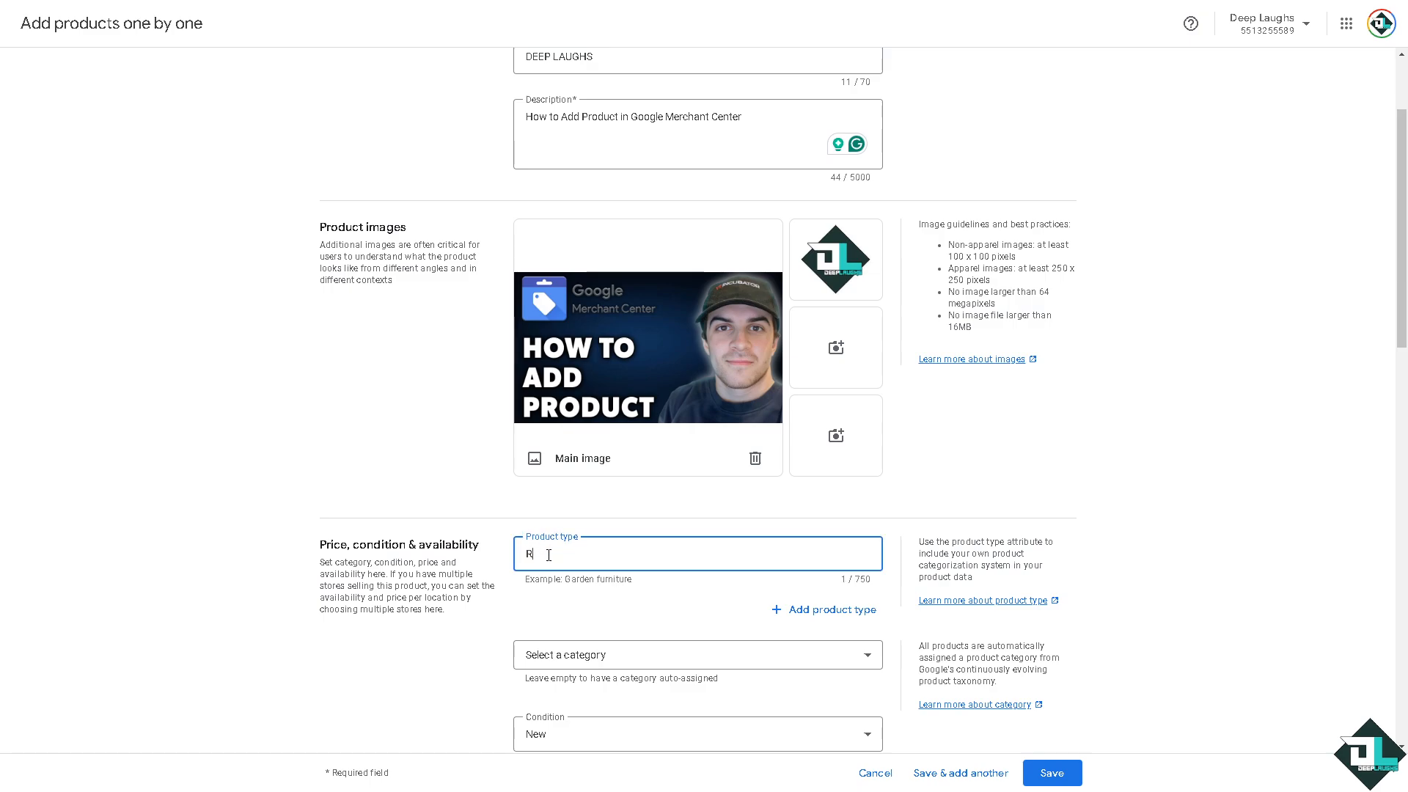
key("BackSpace")
key("BackSpace")
key("BackSpace")
type("DIGITAL PRODUC")
Add a second product type reading "How to Add Product in Google Merchant Center"
left_click(799, 609)
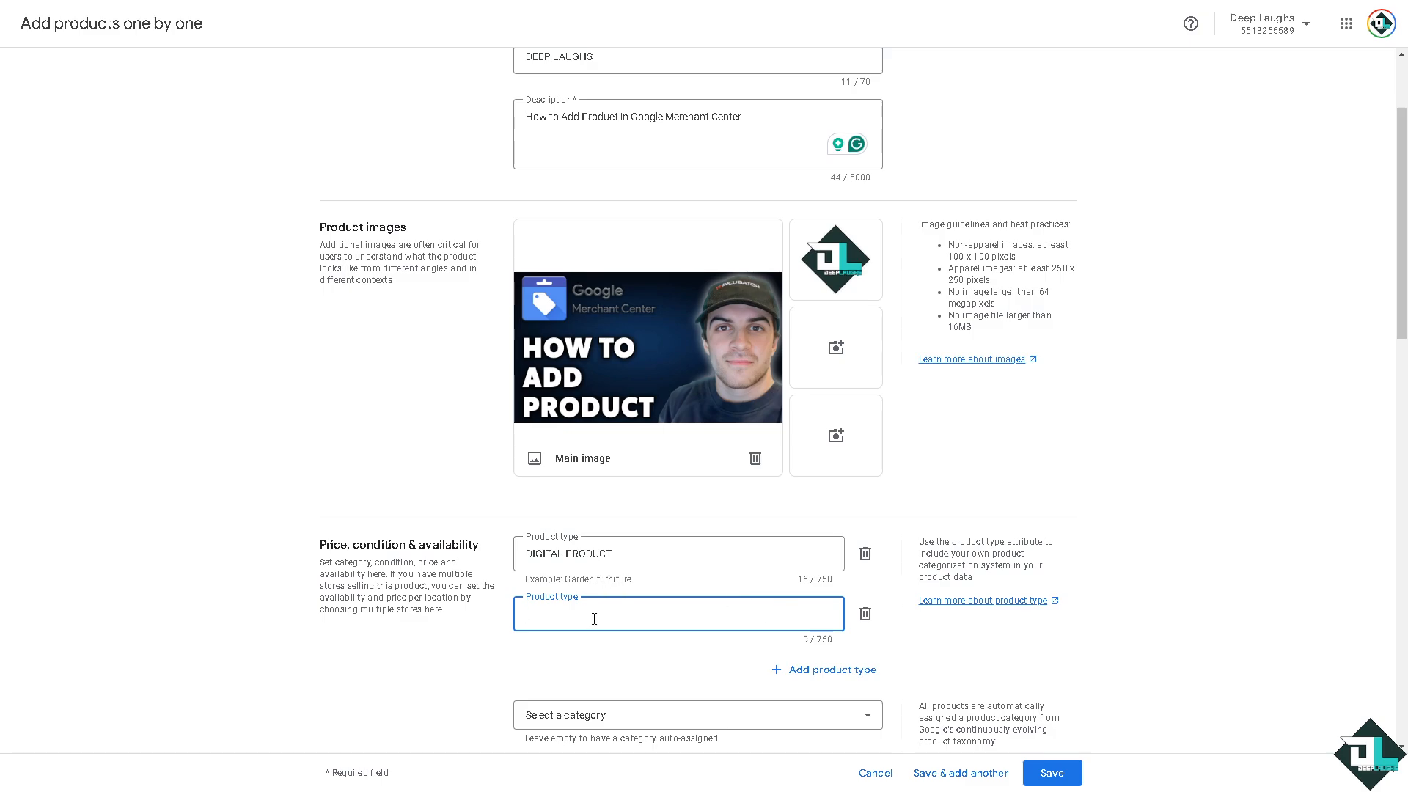
type("O")
type("How to Add Product in Google Merchant Center")
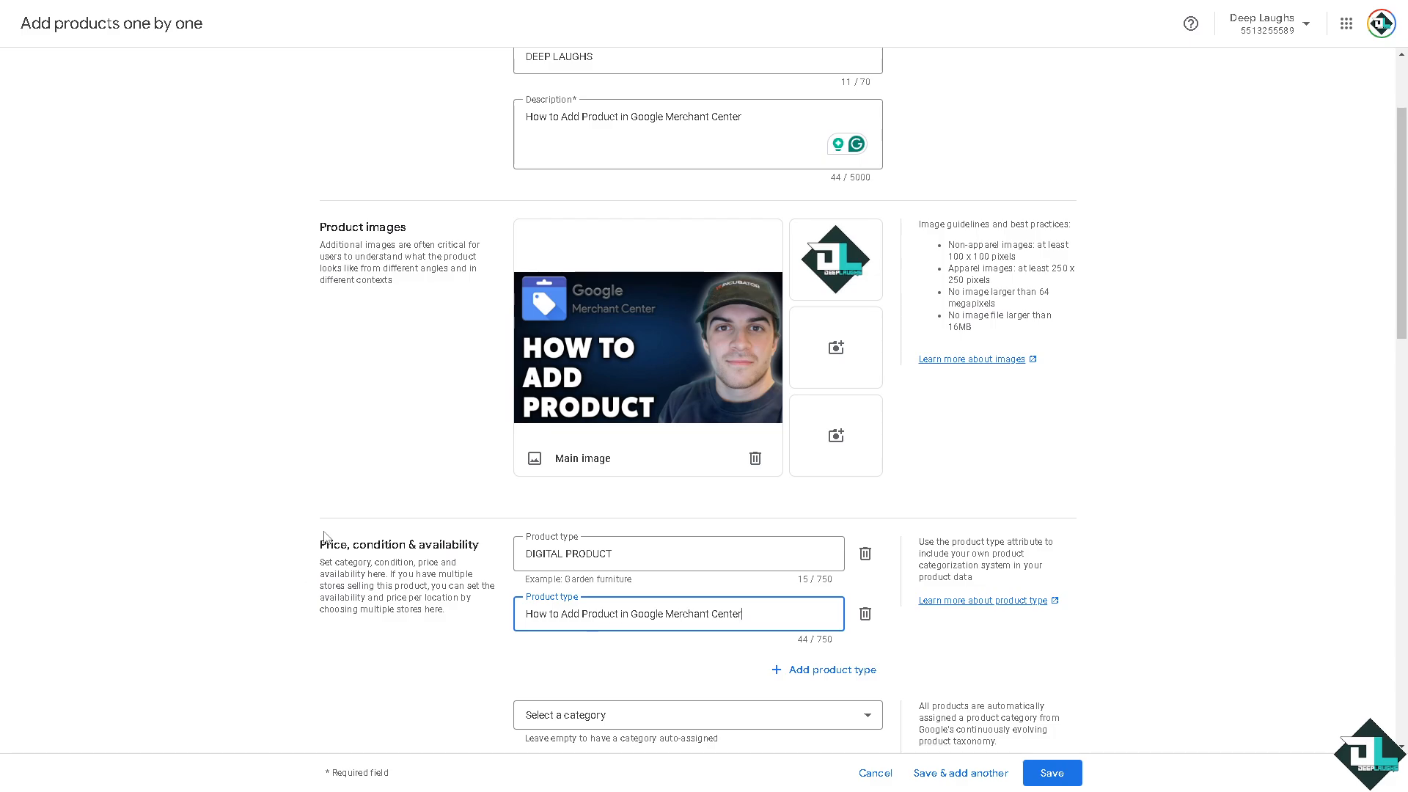
left_click(166, 560)
Assign the product to the Media category
scroll(220, 559, "down", 2)
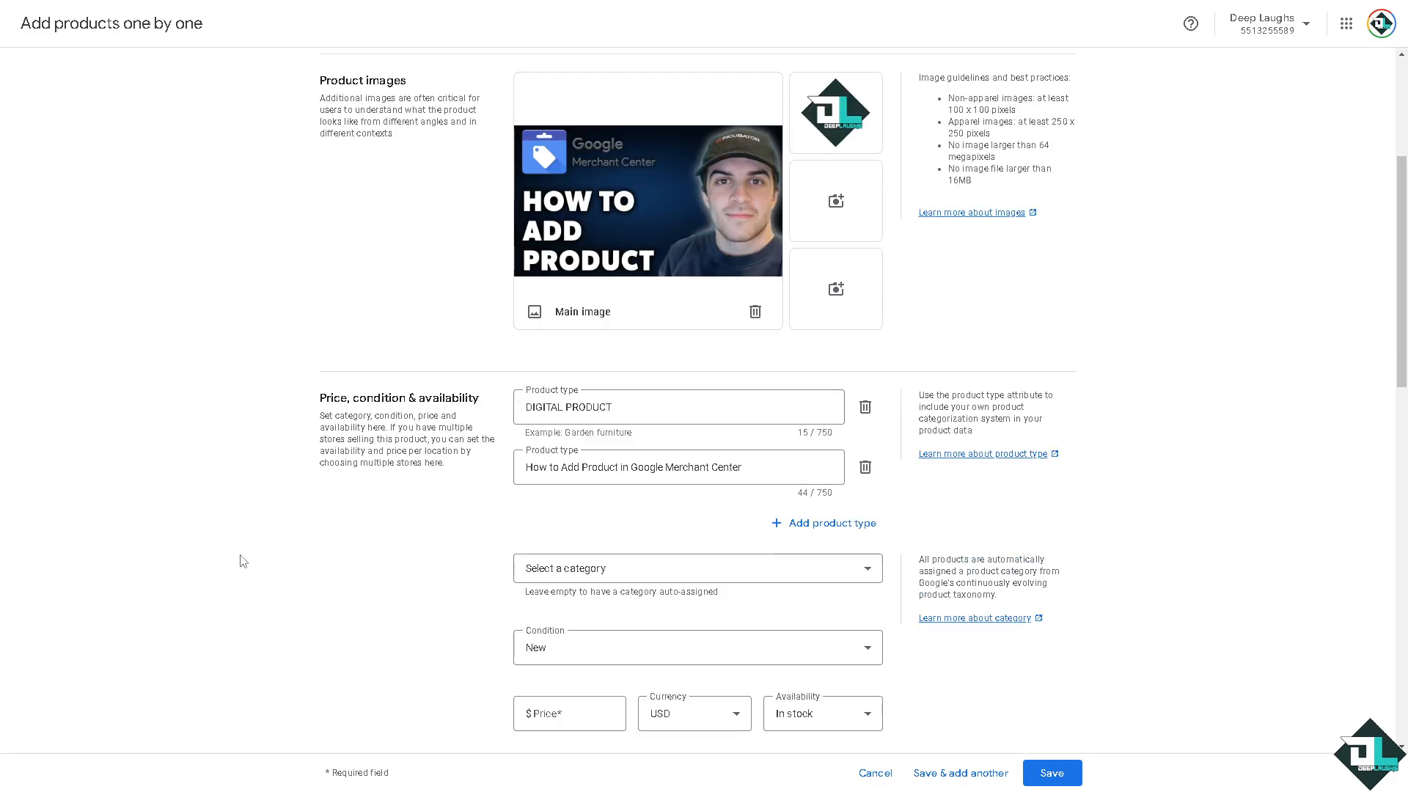
left_click(758, 569)
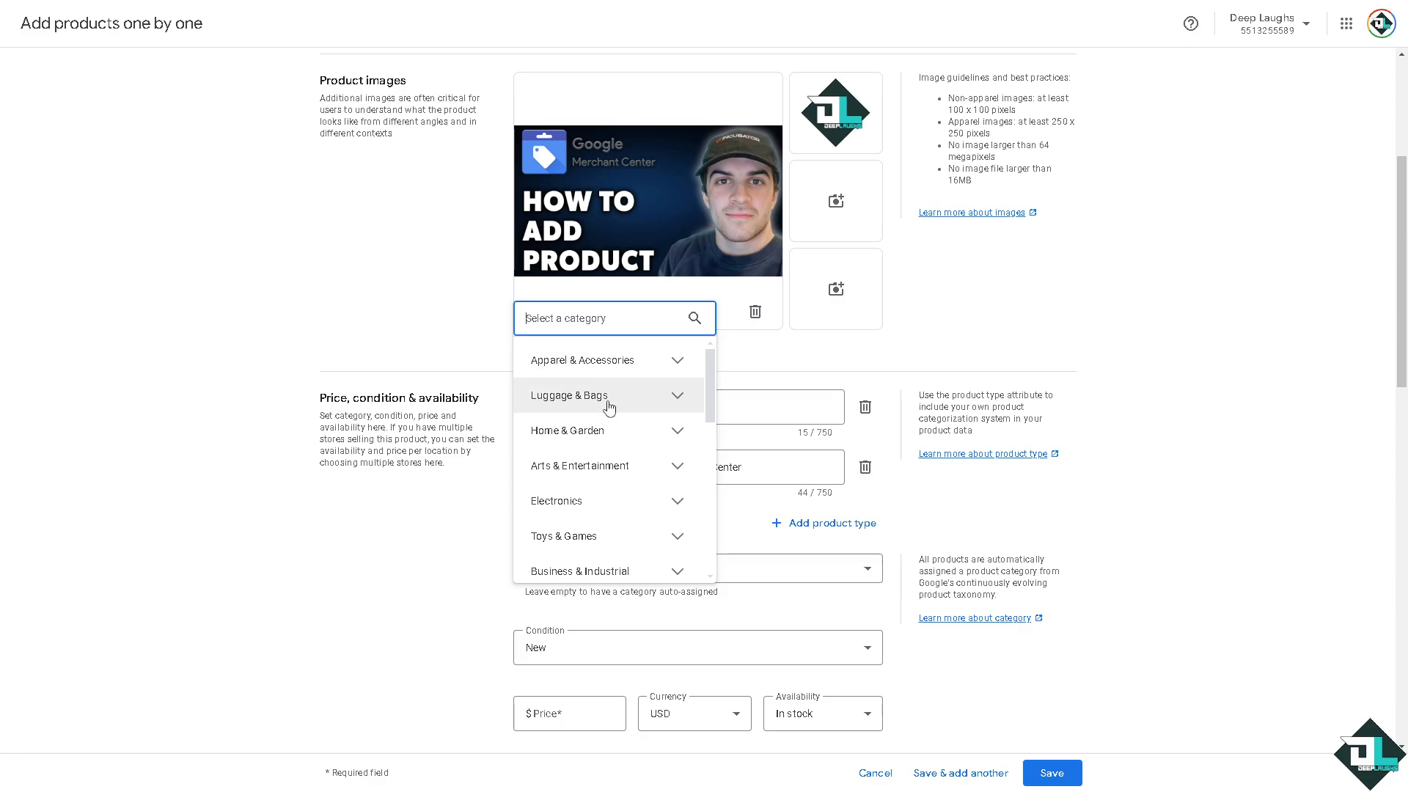
scroll(606, 426, "down", 1)
scroll(605, 437, "down", 1)
scroll(603, 506, "down", 2)
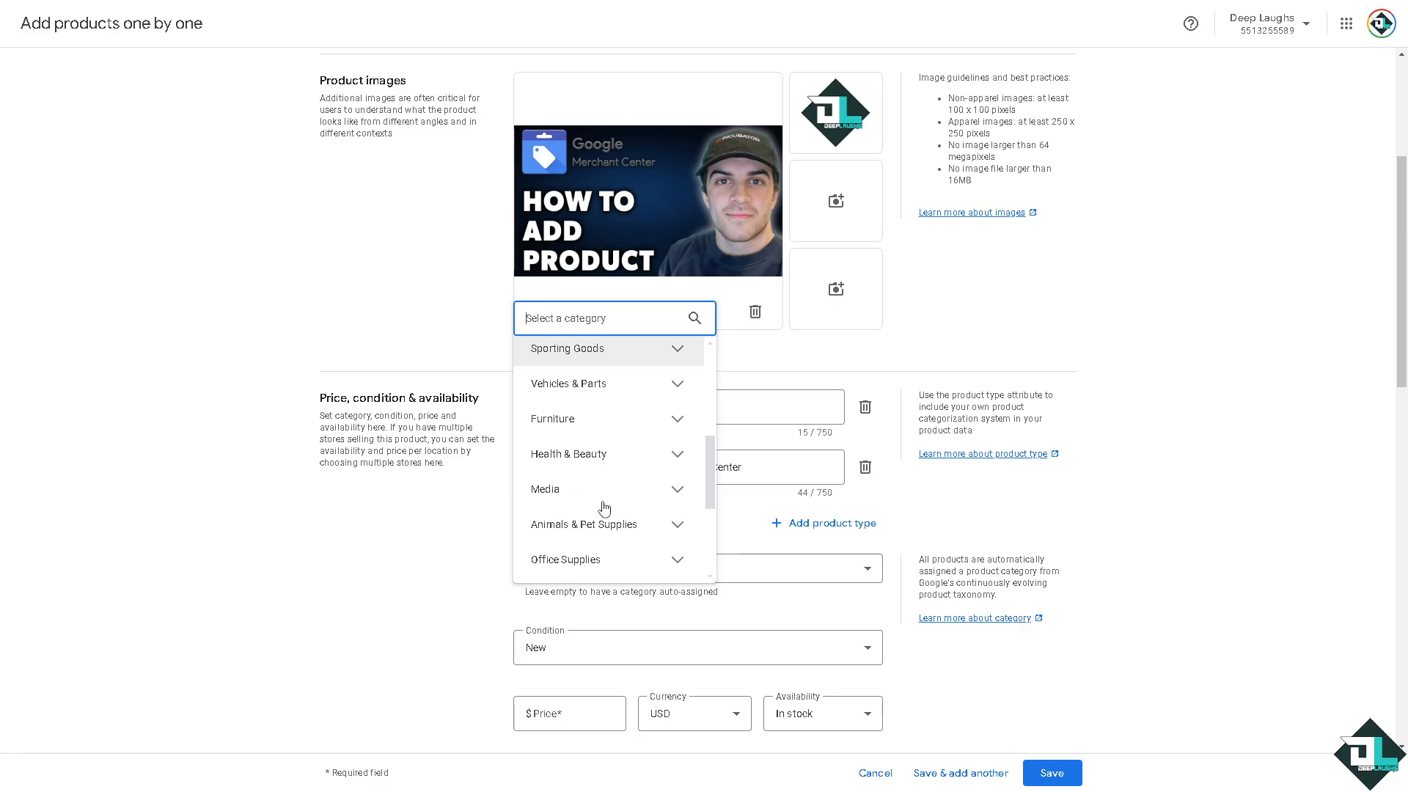
scroll(597, 514, "down", 2)
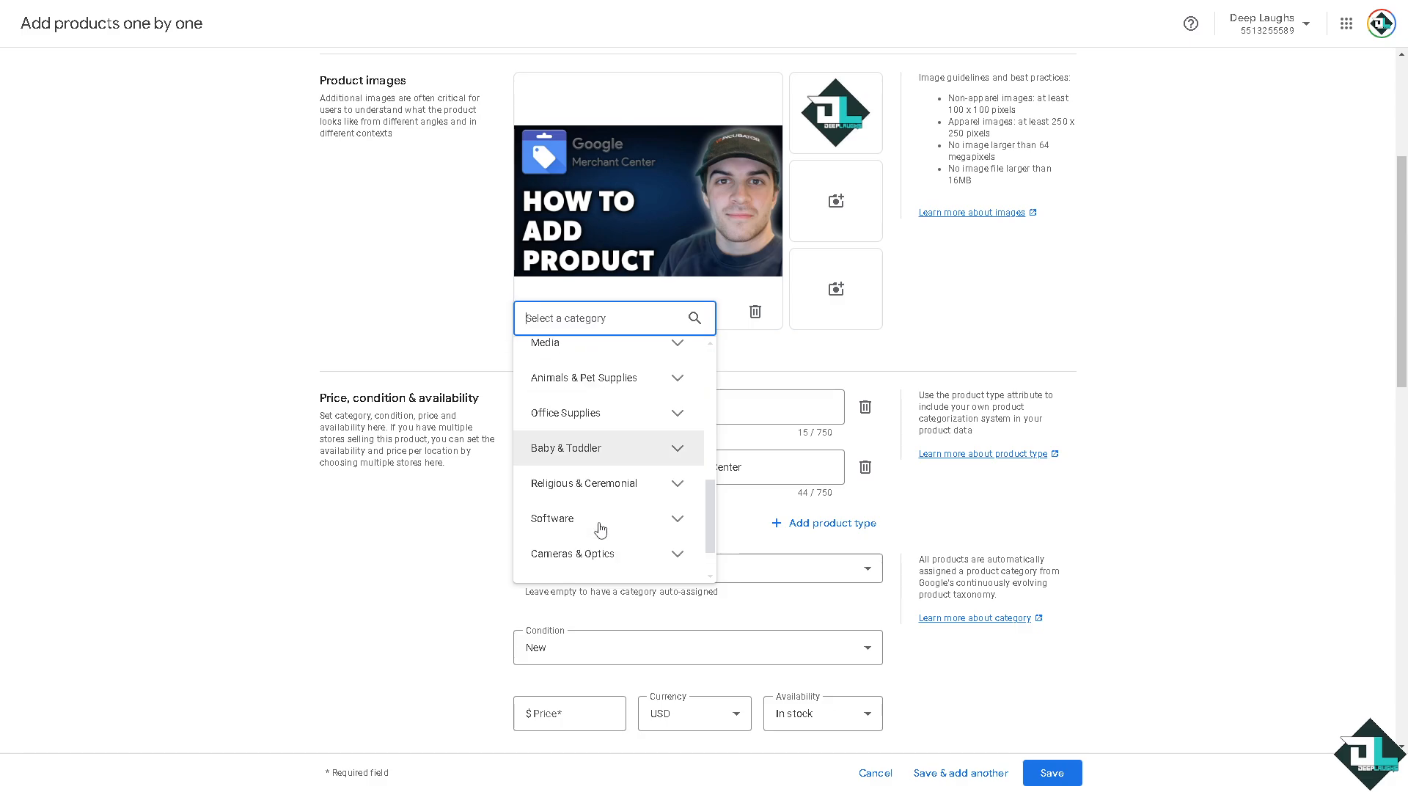
left_click(575, 351)
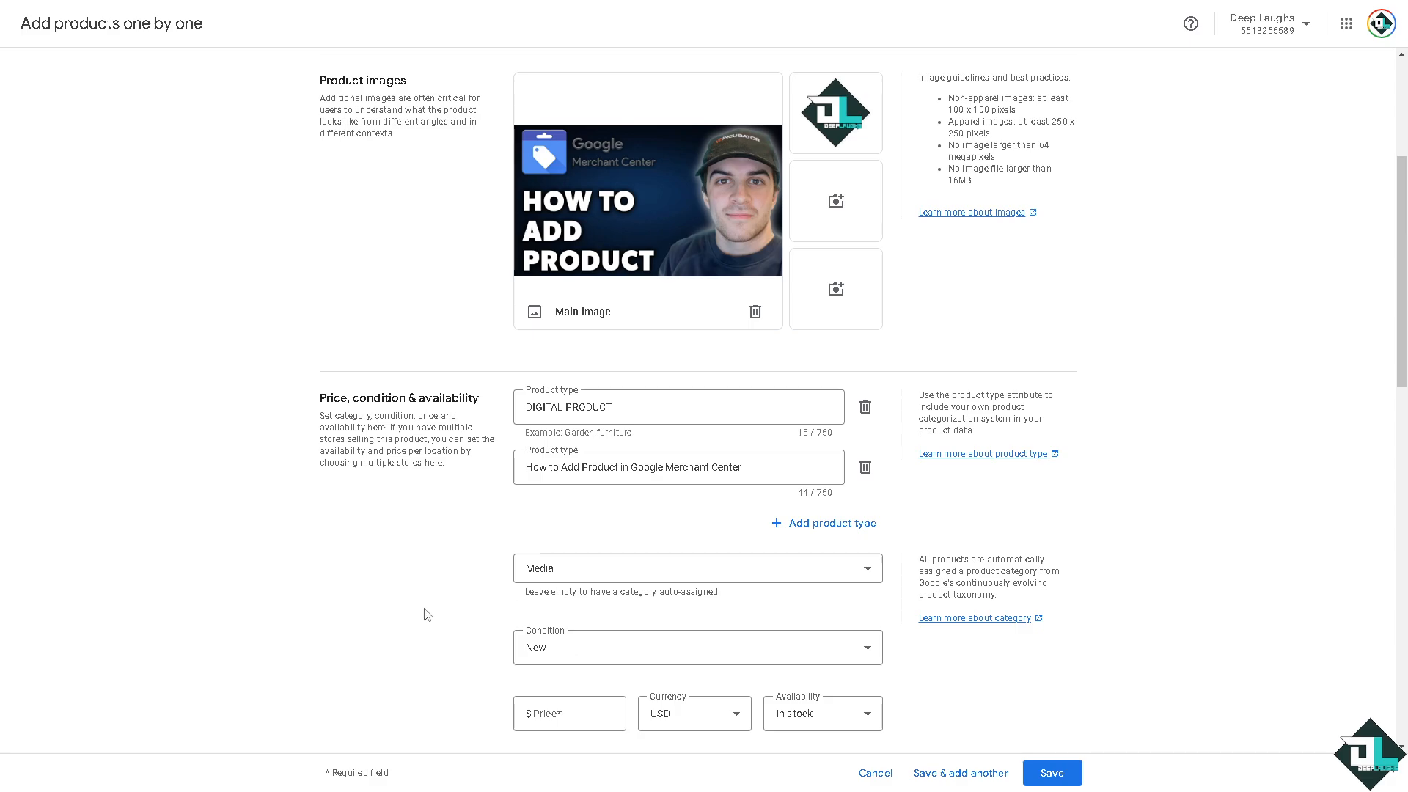
Set the product's price to 69 USD and keep its availability as In stock
scroll(426, 613, "down", 1)
left_click(569, 637)
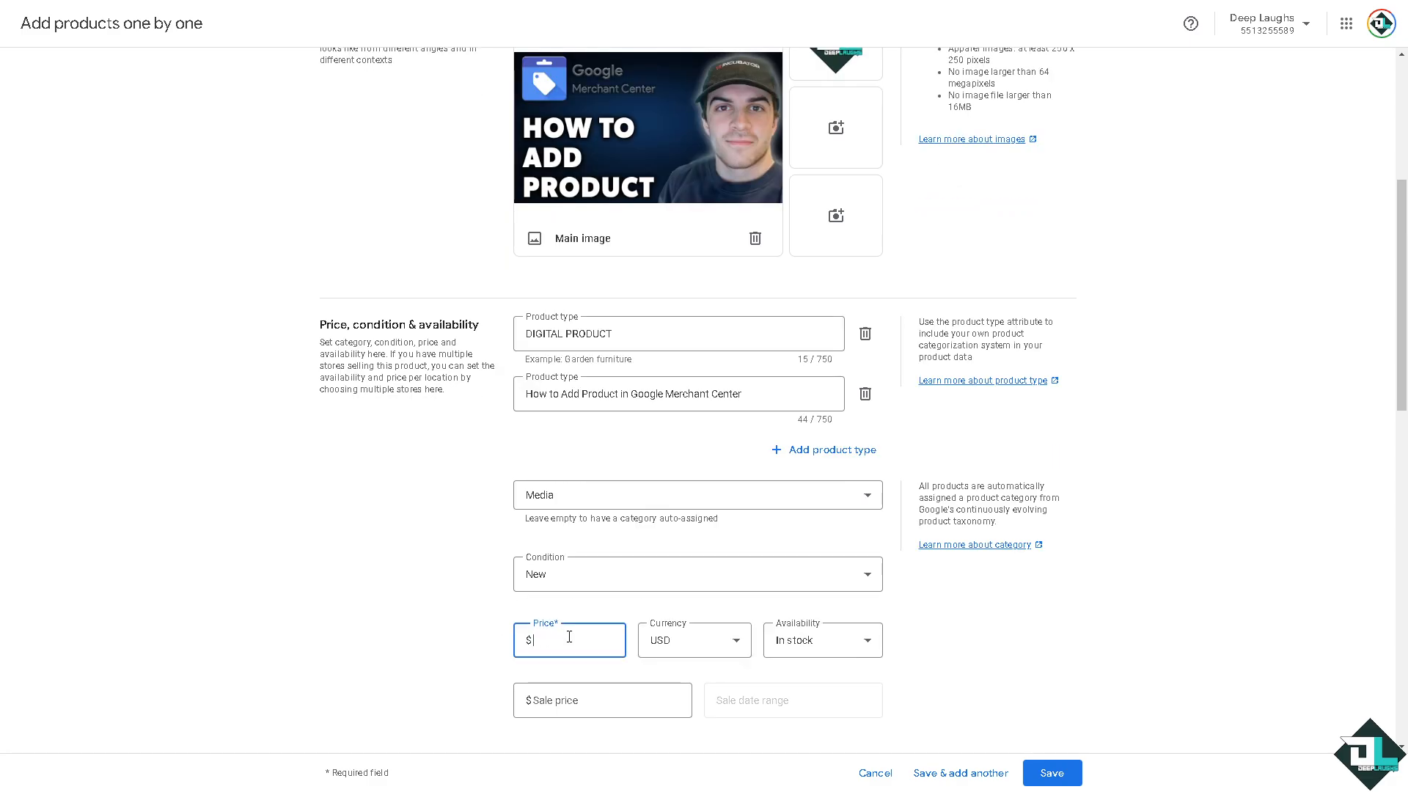
left_click(803, 642)
left_click(924, 676)
left_click(847, 637)
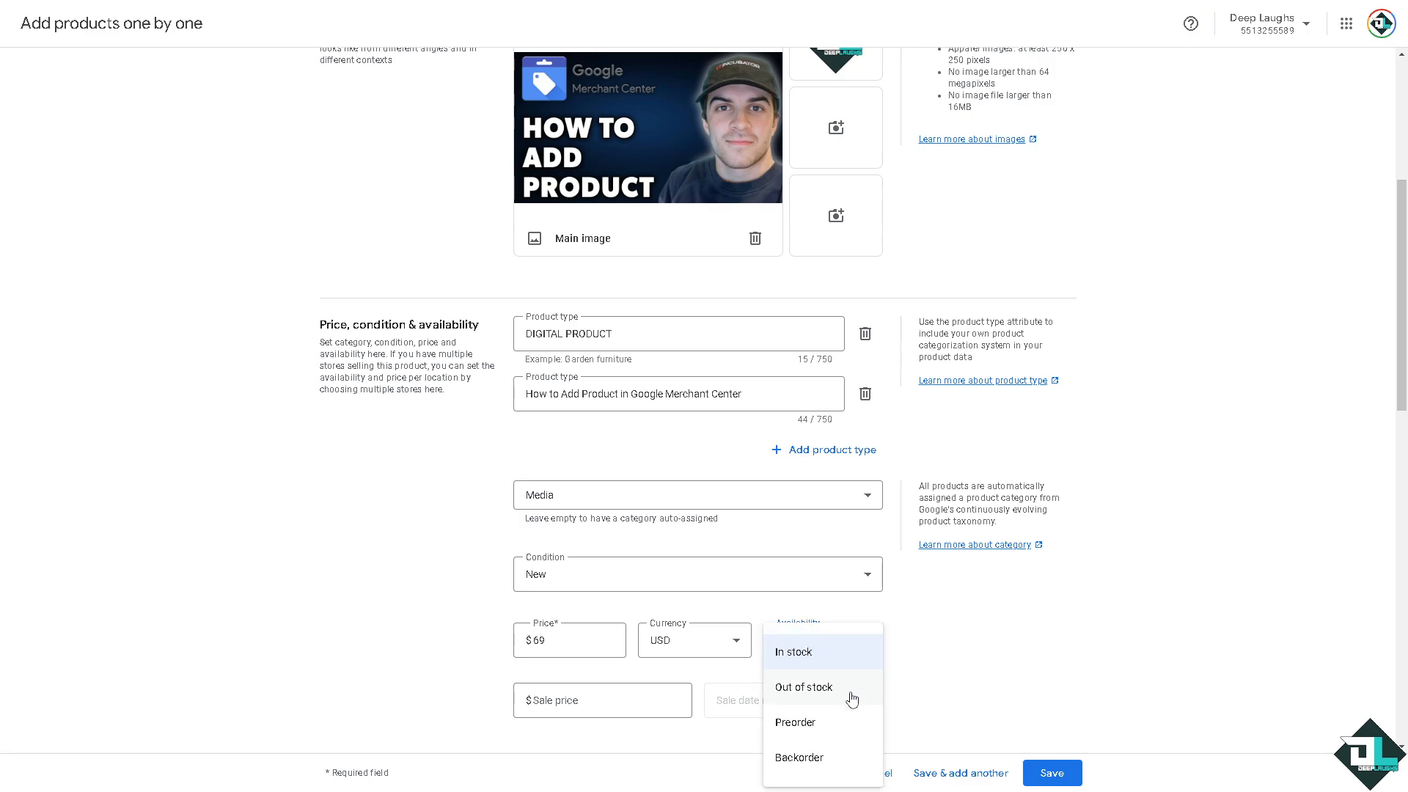
left_click(367, 665)
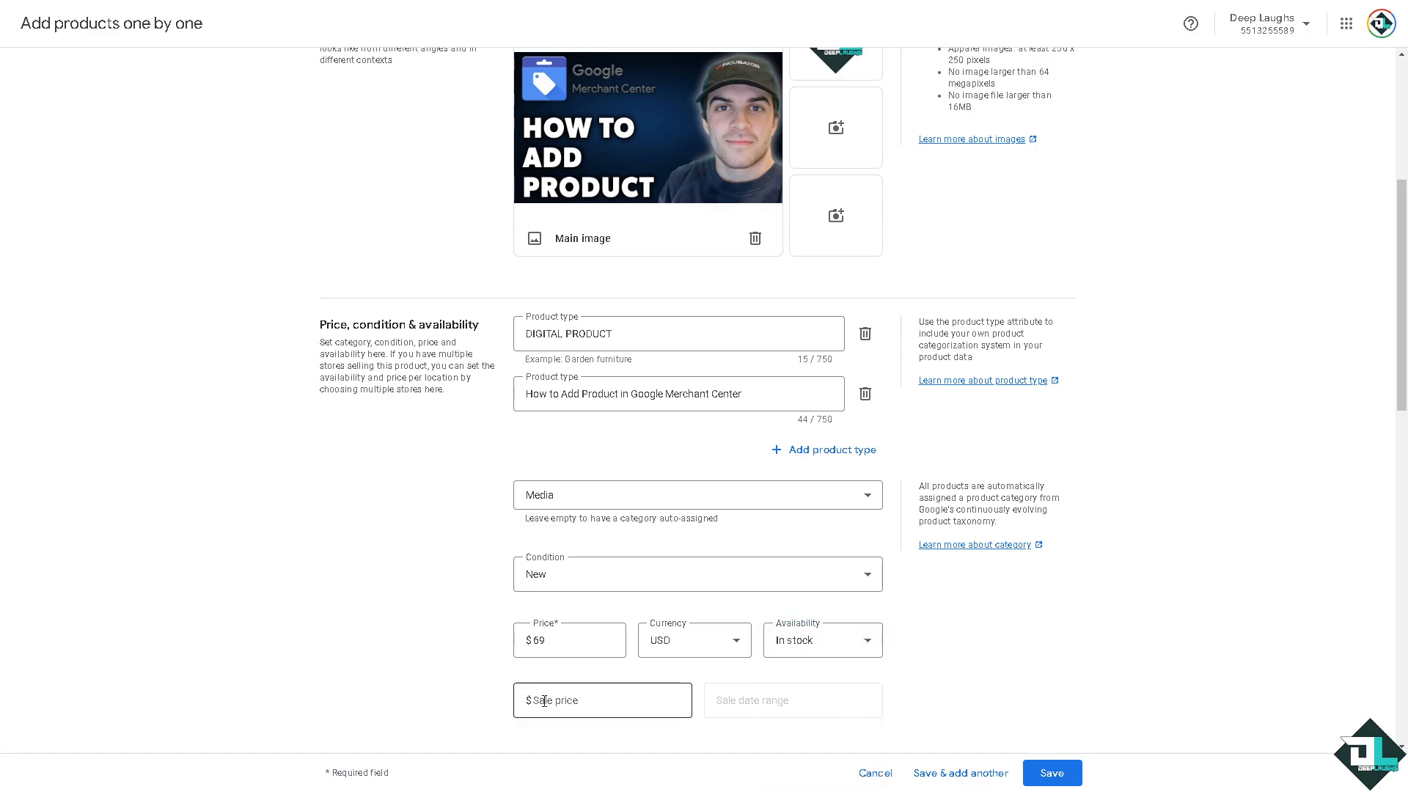
Set the product's sale price to 6.9 USD with a sale date range of Dec 30 – 31, 2024
left_click(551, 701)
type("6.9")
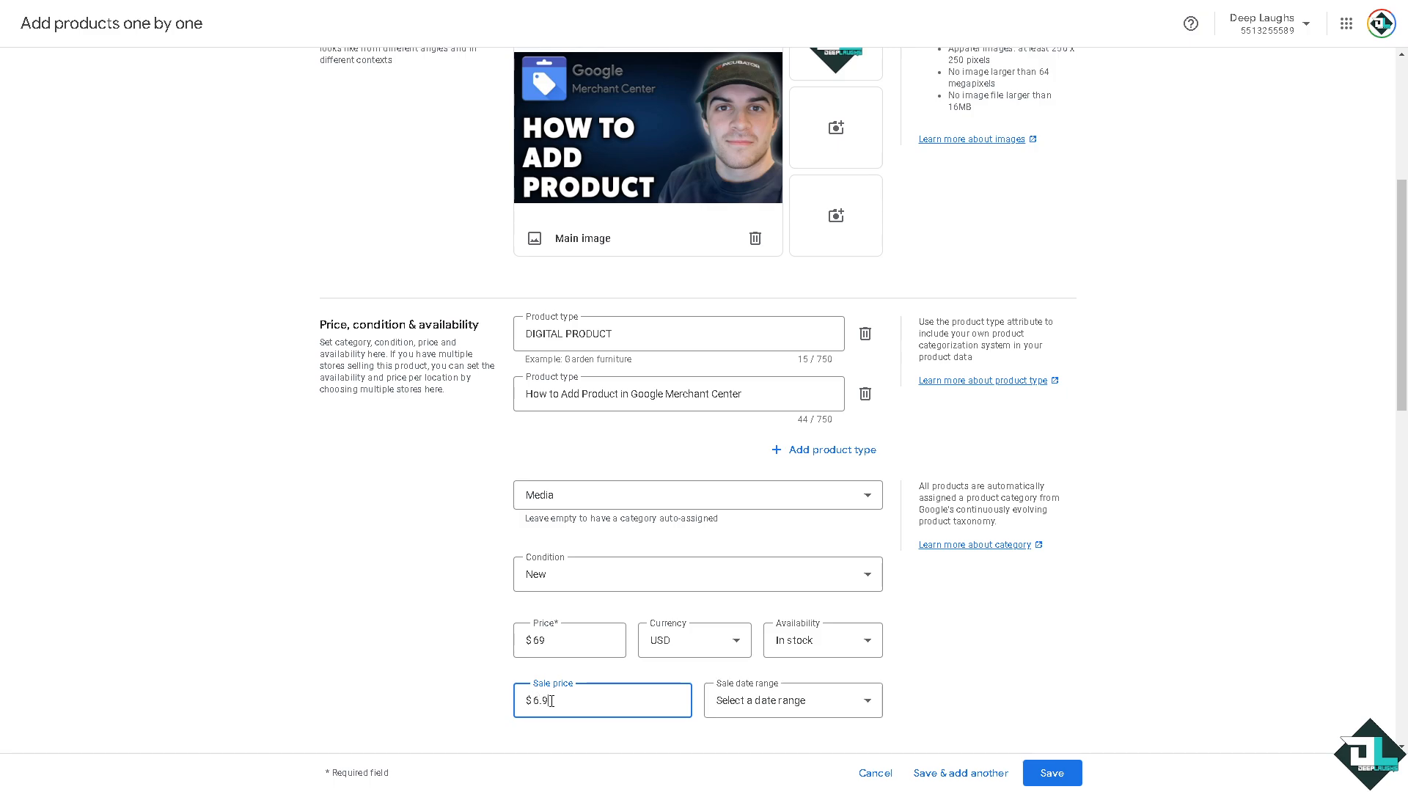
left_click(820, 712)
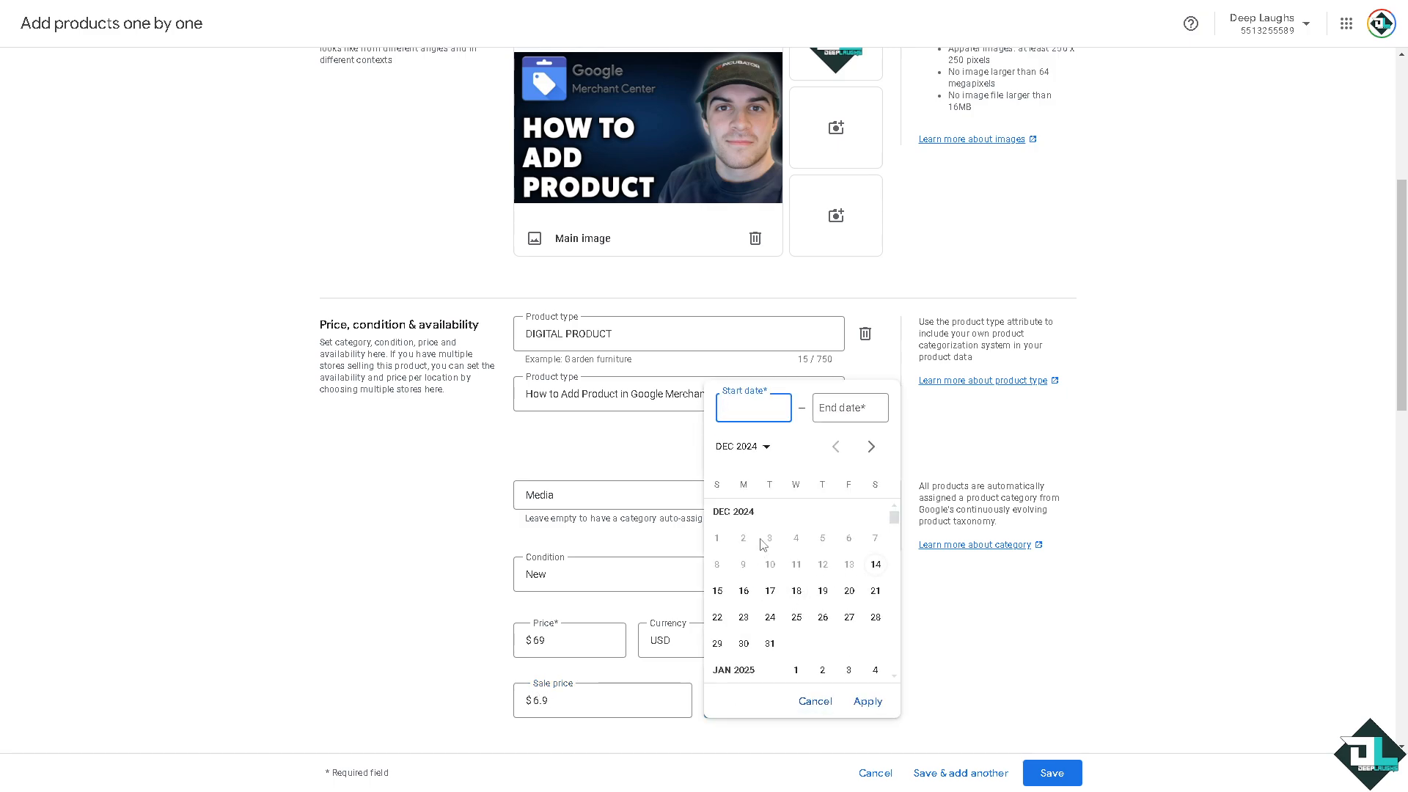
left_click(743, 644)
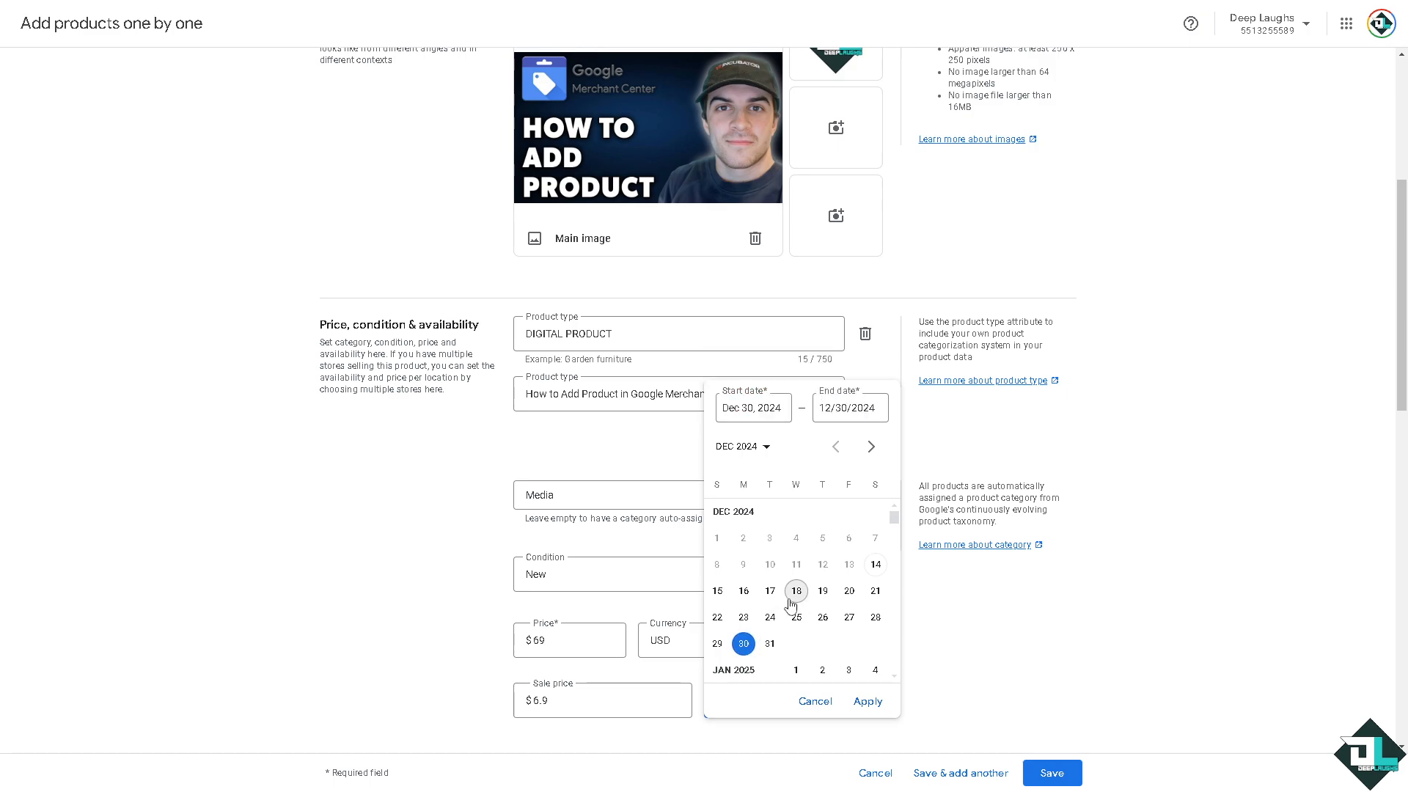
left_click(770, 644)
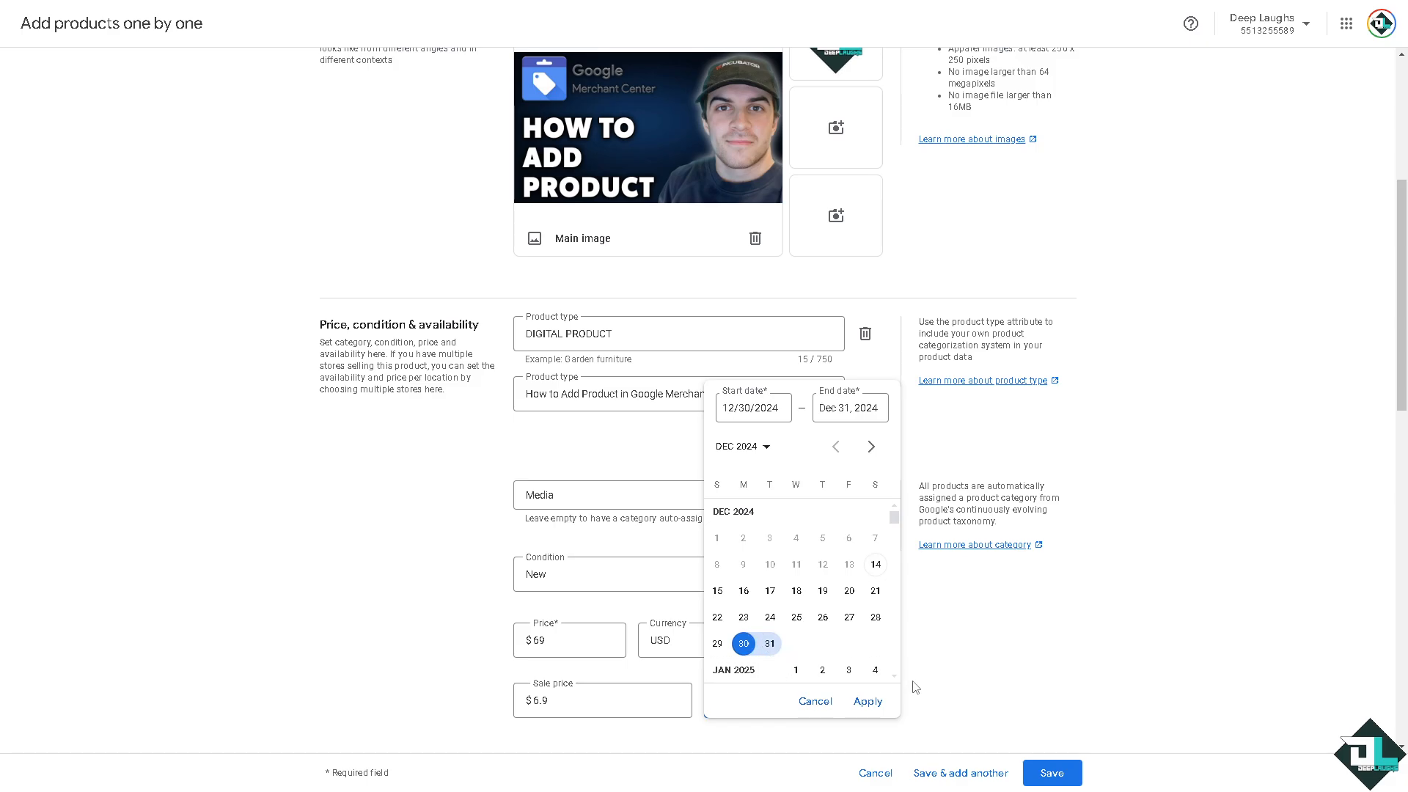
left_click(869, 702)
Add another empty identifier field and mark the product as having no GTIN, UPC, EAN, JAN or ISBN
scroll(1014, 656, "down", 2)
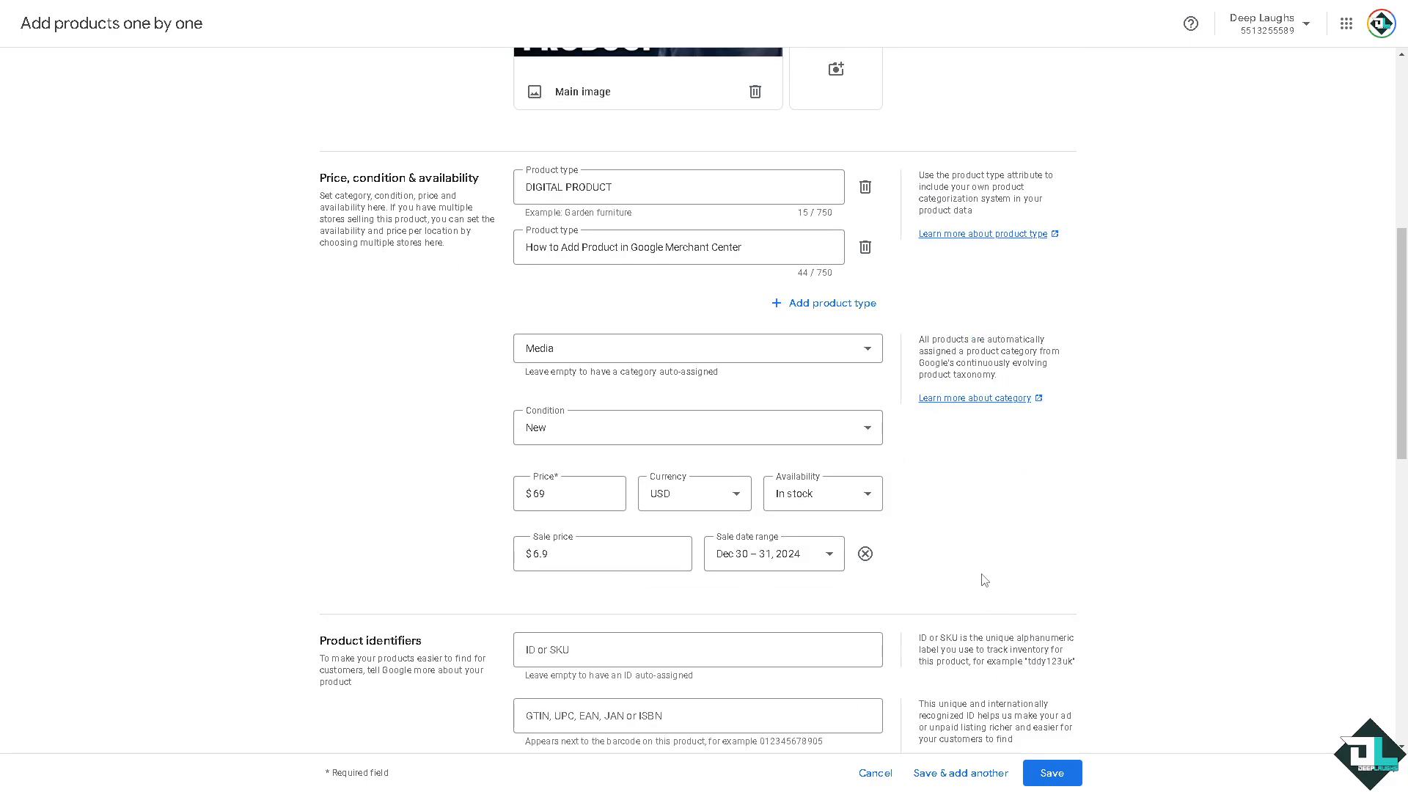
scroll(983, 580, "down", 1)
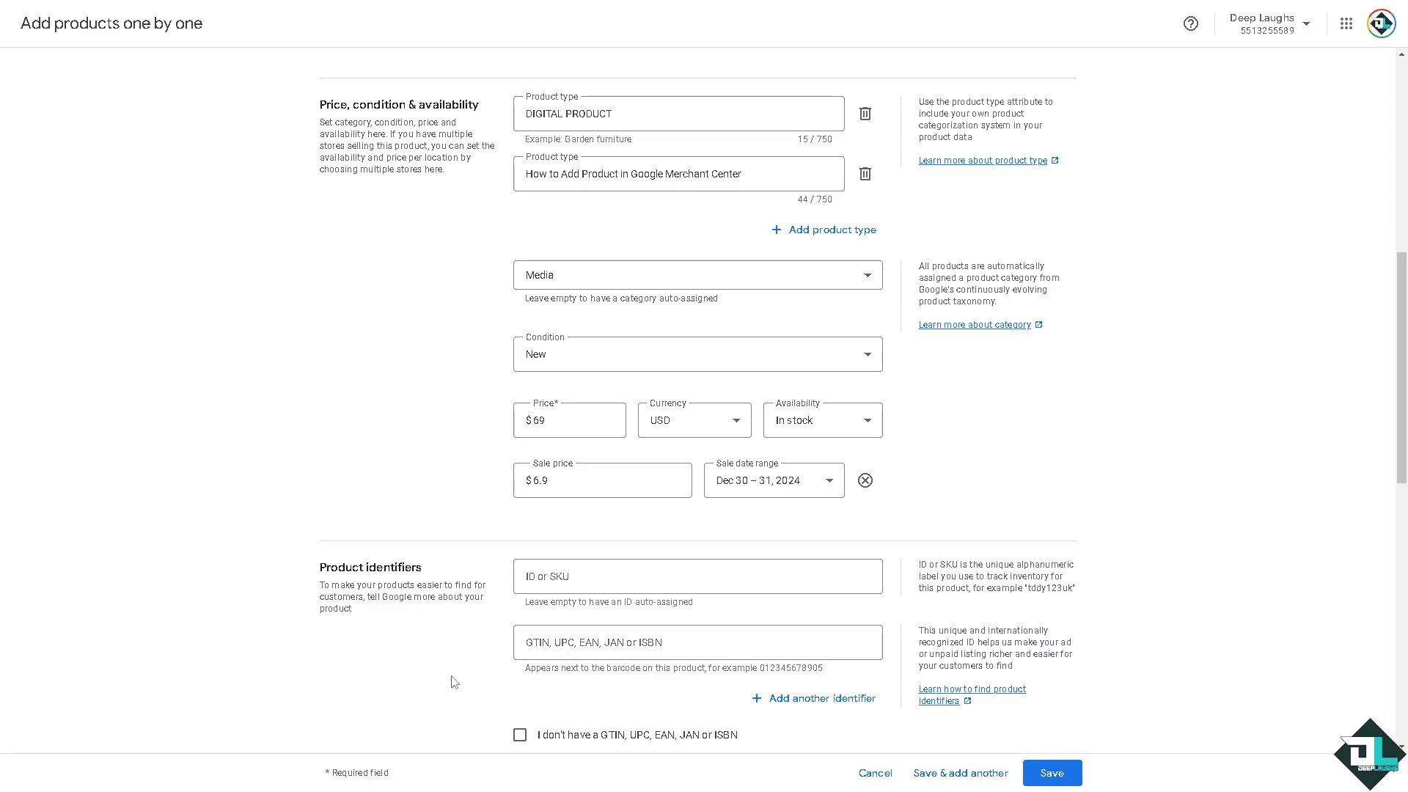
scroll(460, 666, "down", 2)
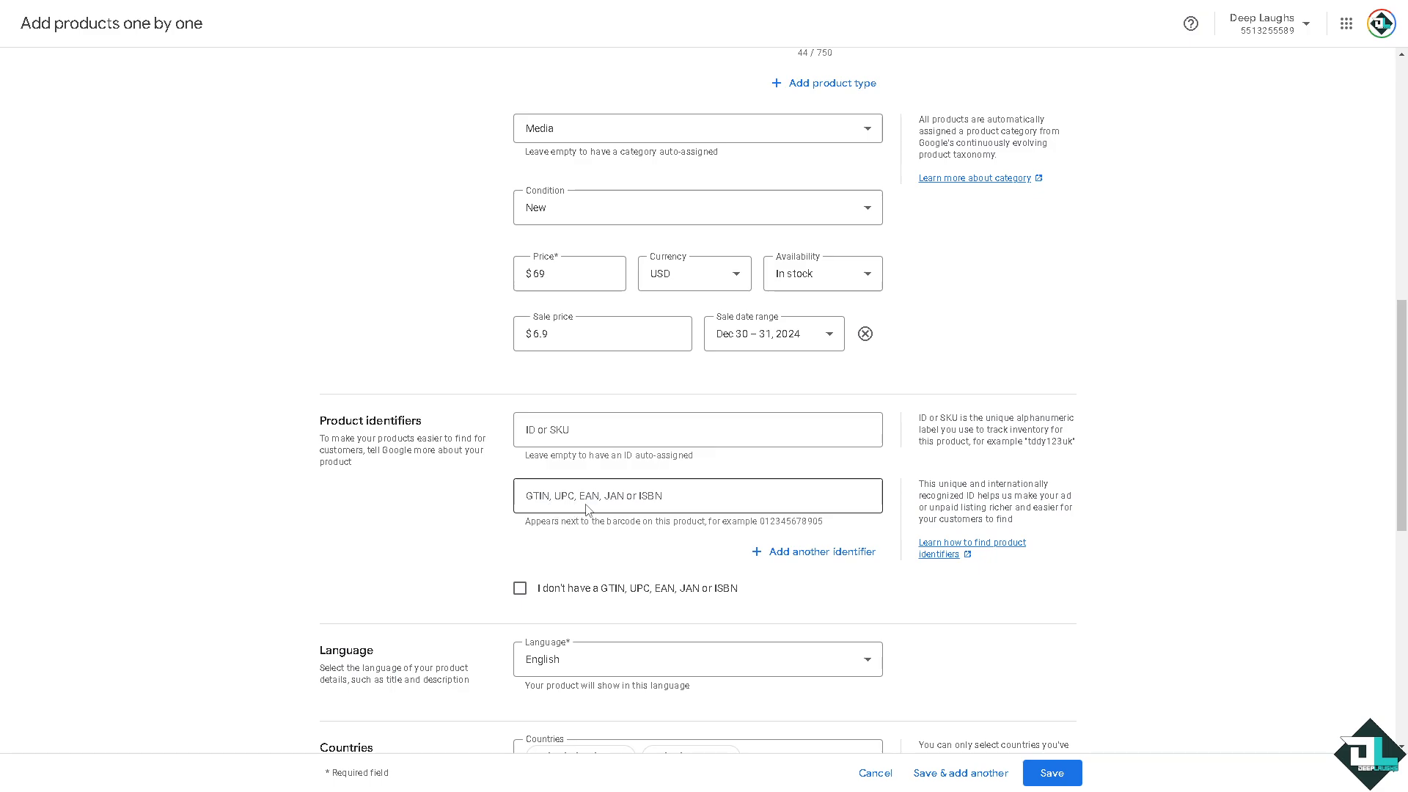
left_click(807, 553)
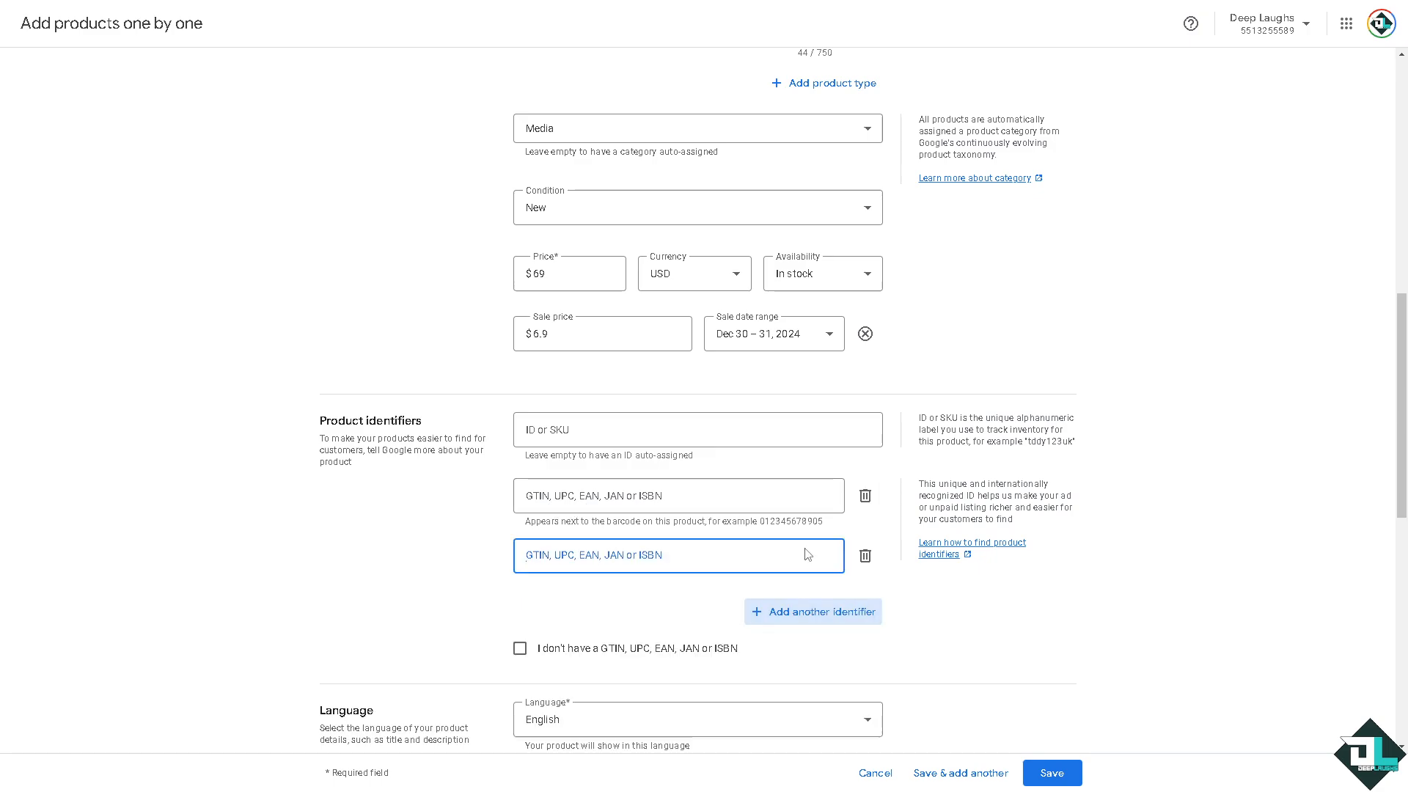
left_click(422, 560)
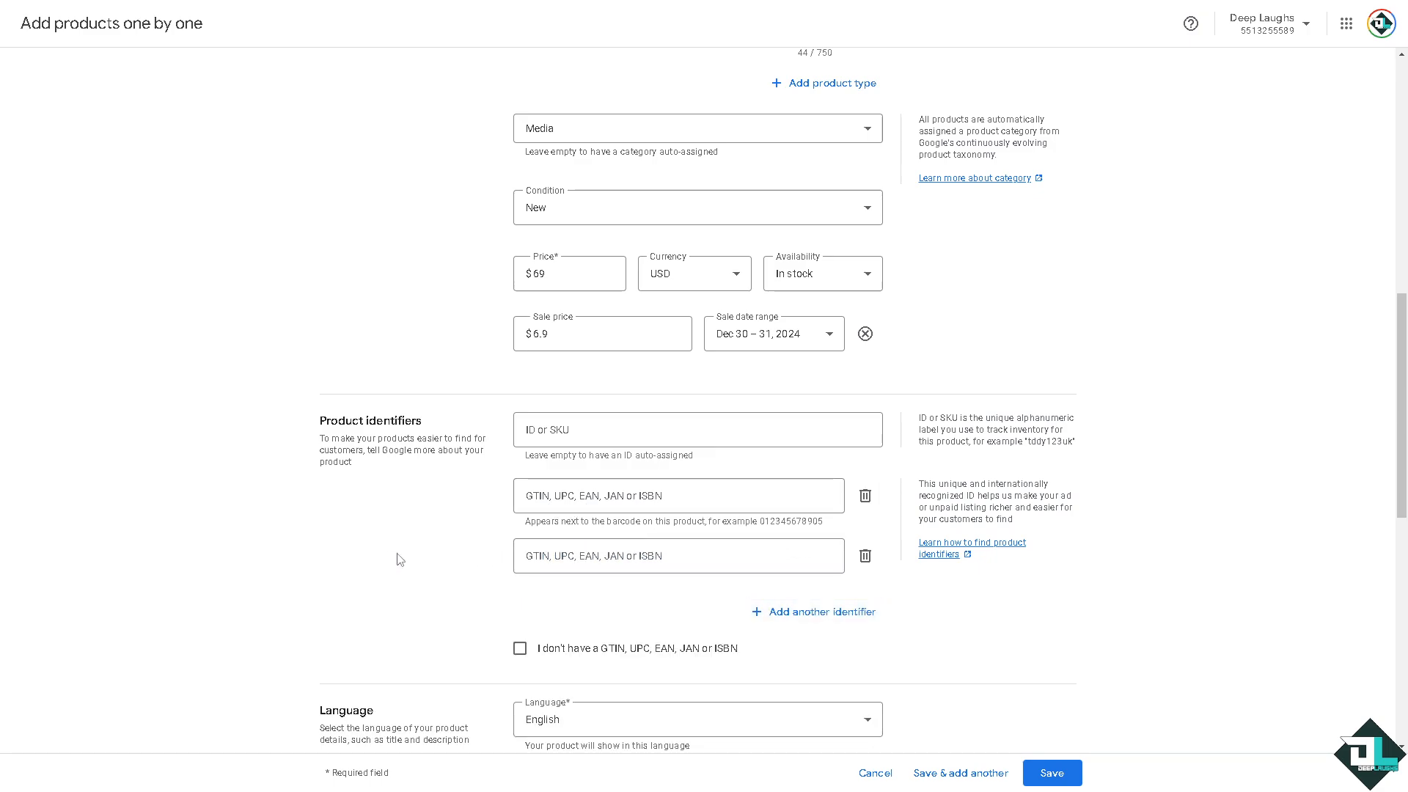
left_click(517, 651)
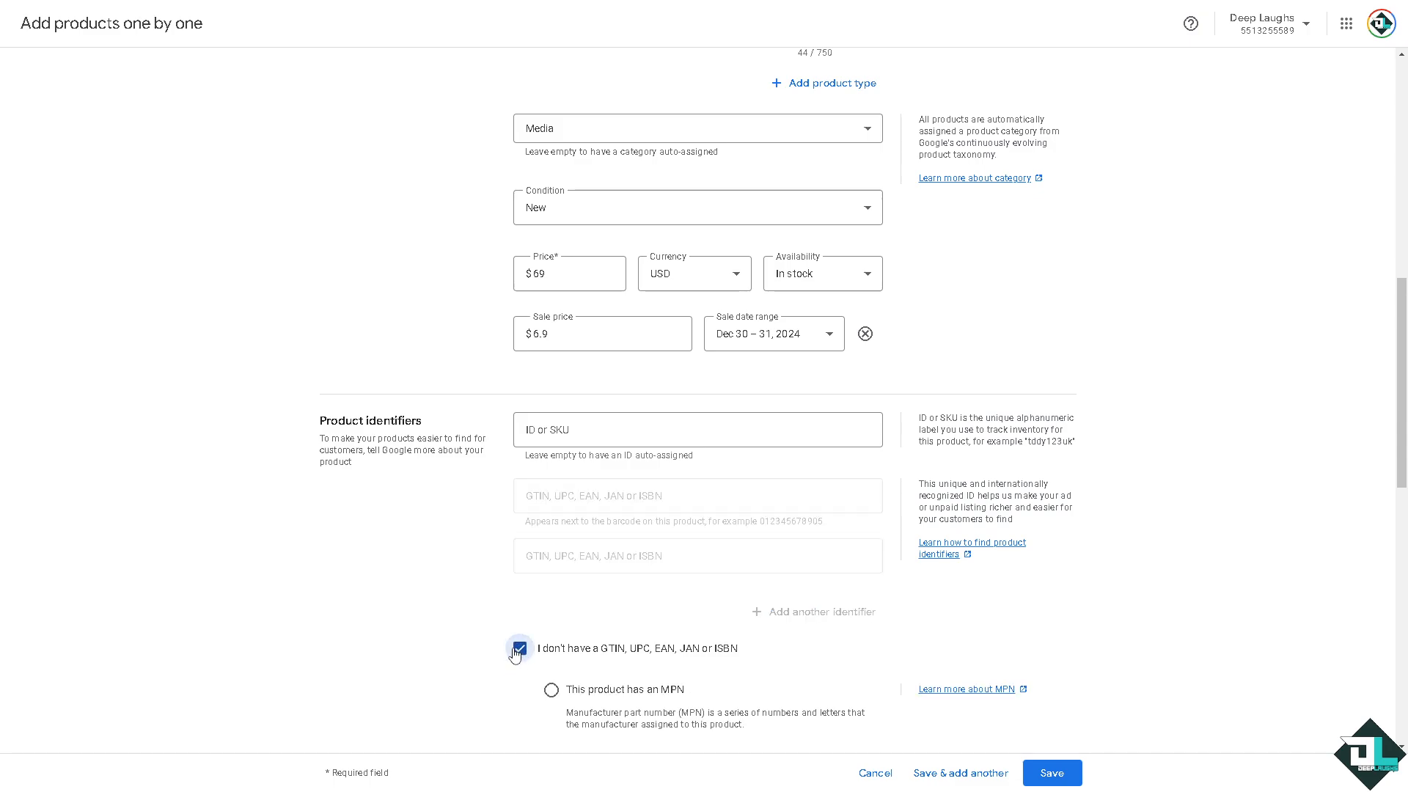
Examine the available language options and the selectable countries for the product without changing them
scroll(420, 652, "down", 3)
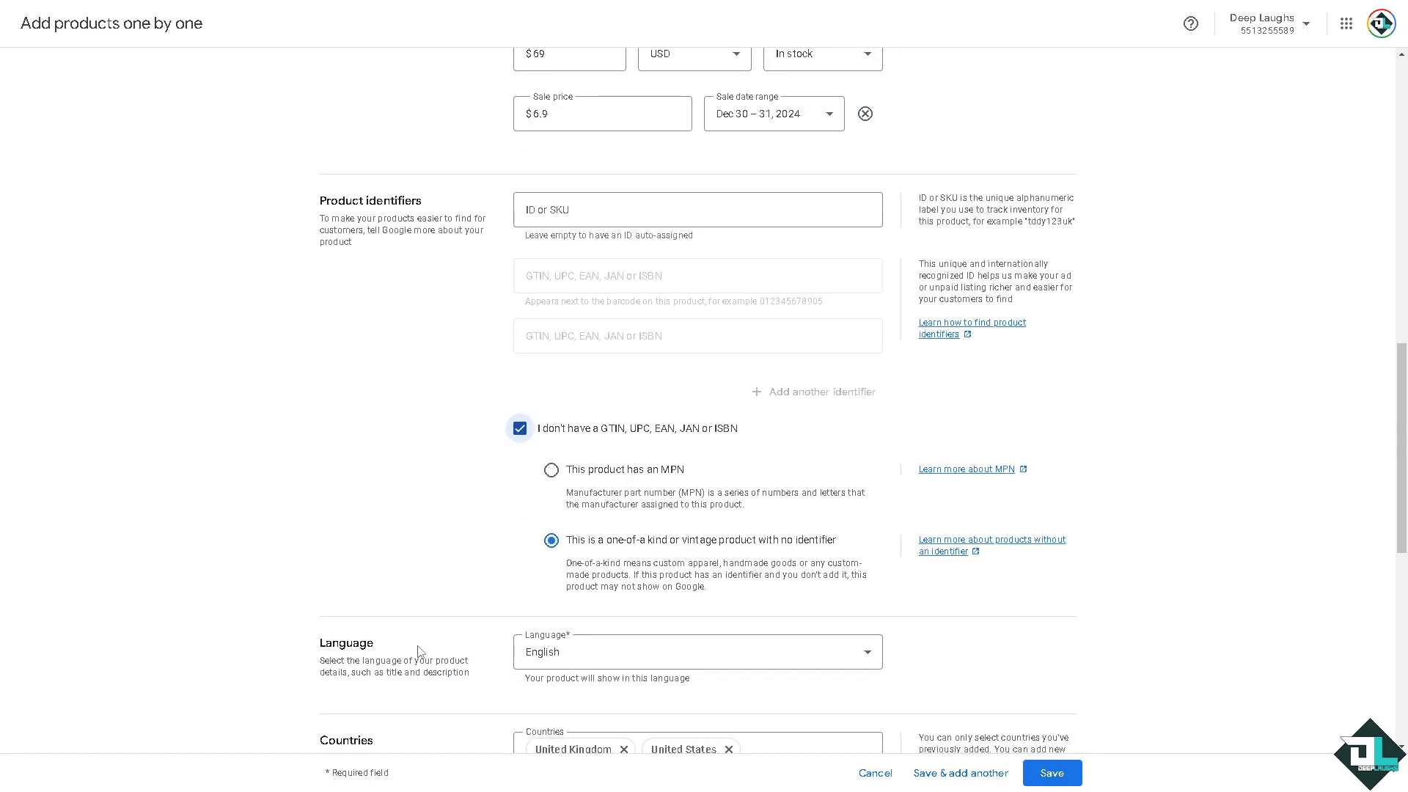
scroll(422, 649, "down", 2)
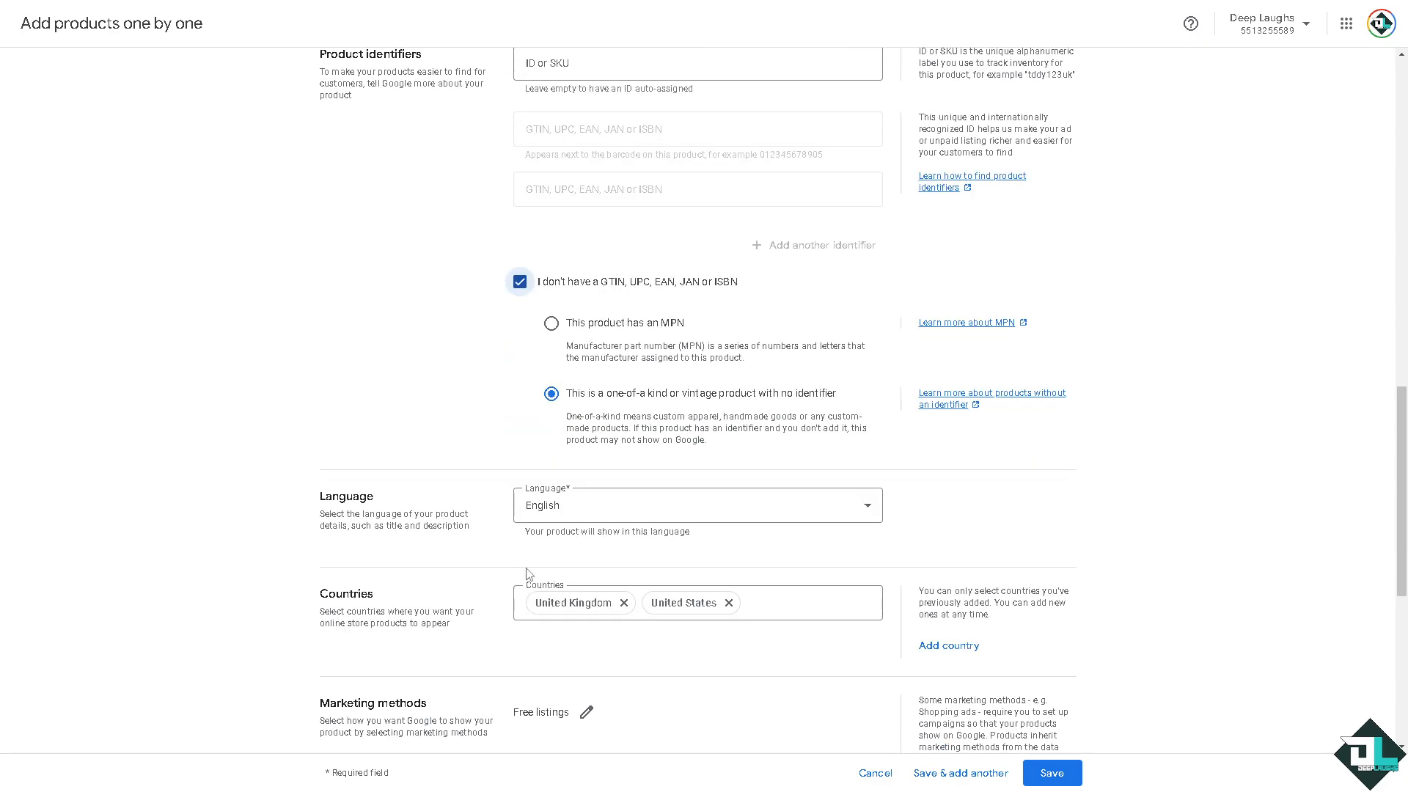
left_click(647, 514)
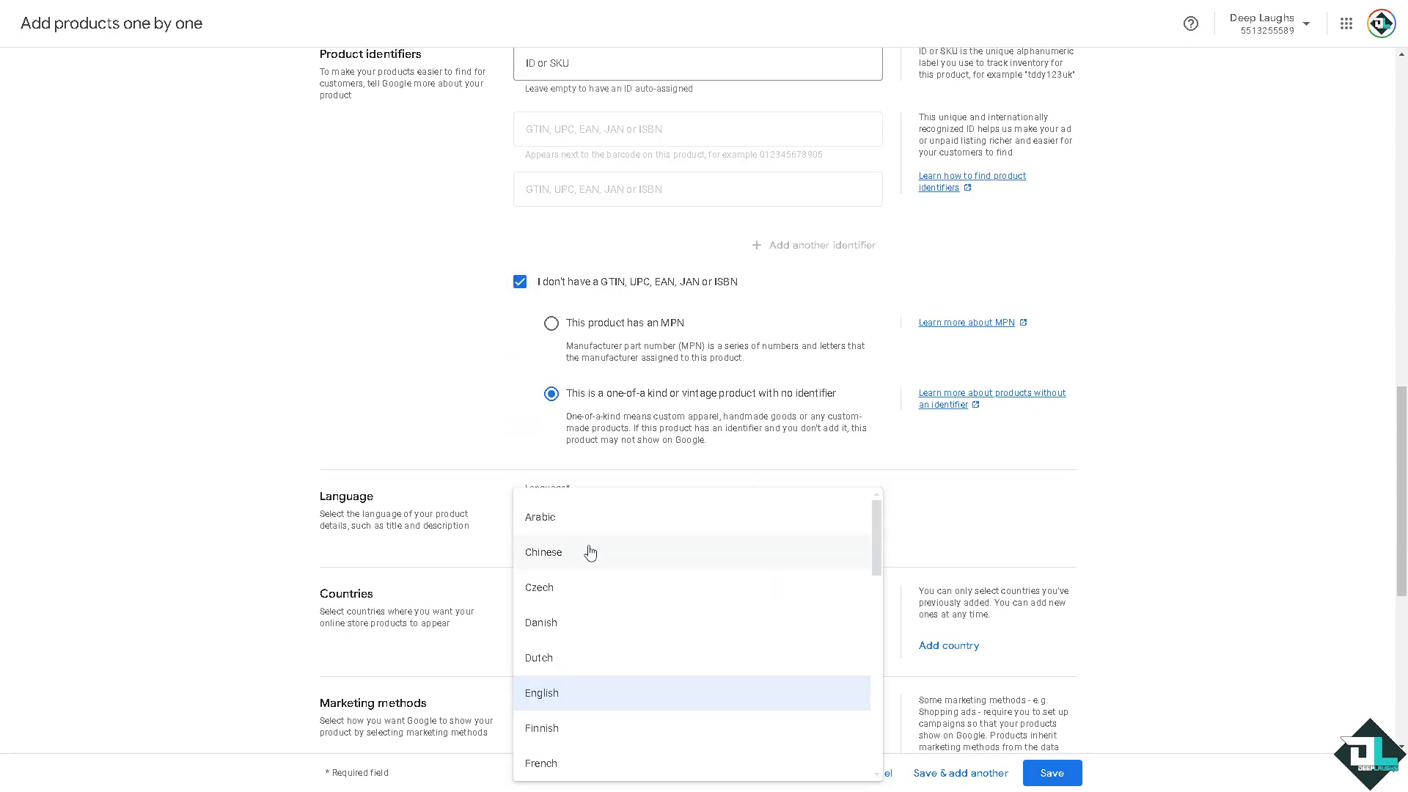
scroll(603, 591, "down", 5)
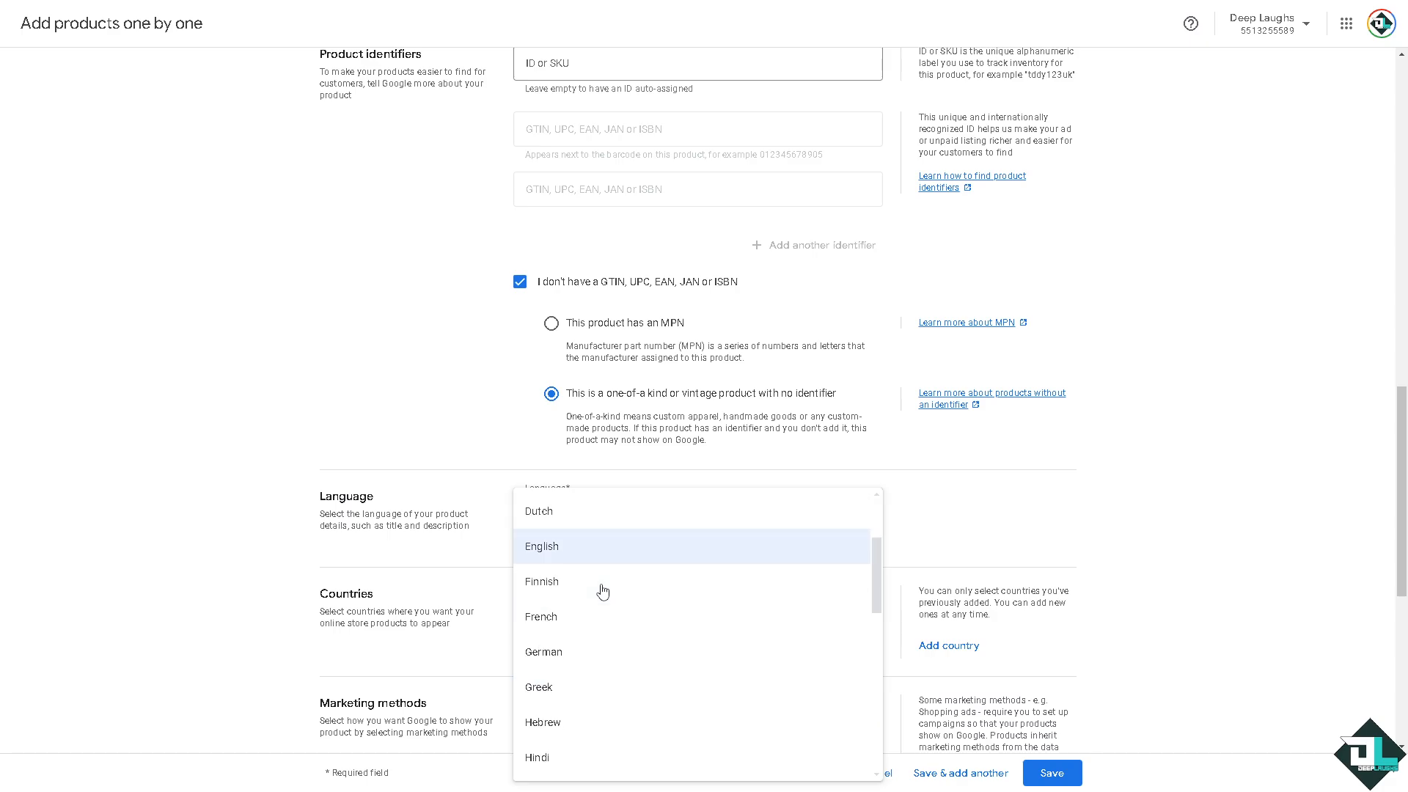
scroll(603, 591, "down", 3)
scroll(603, 591, "down", 3)
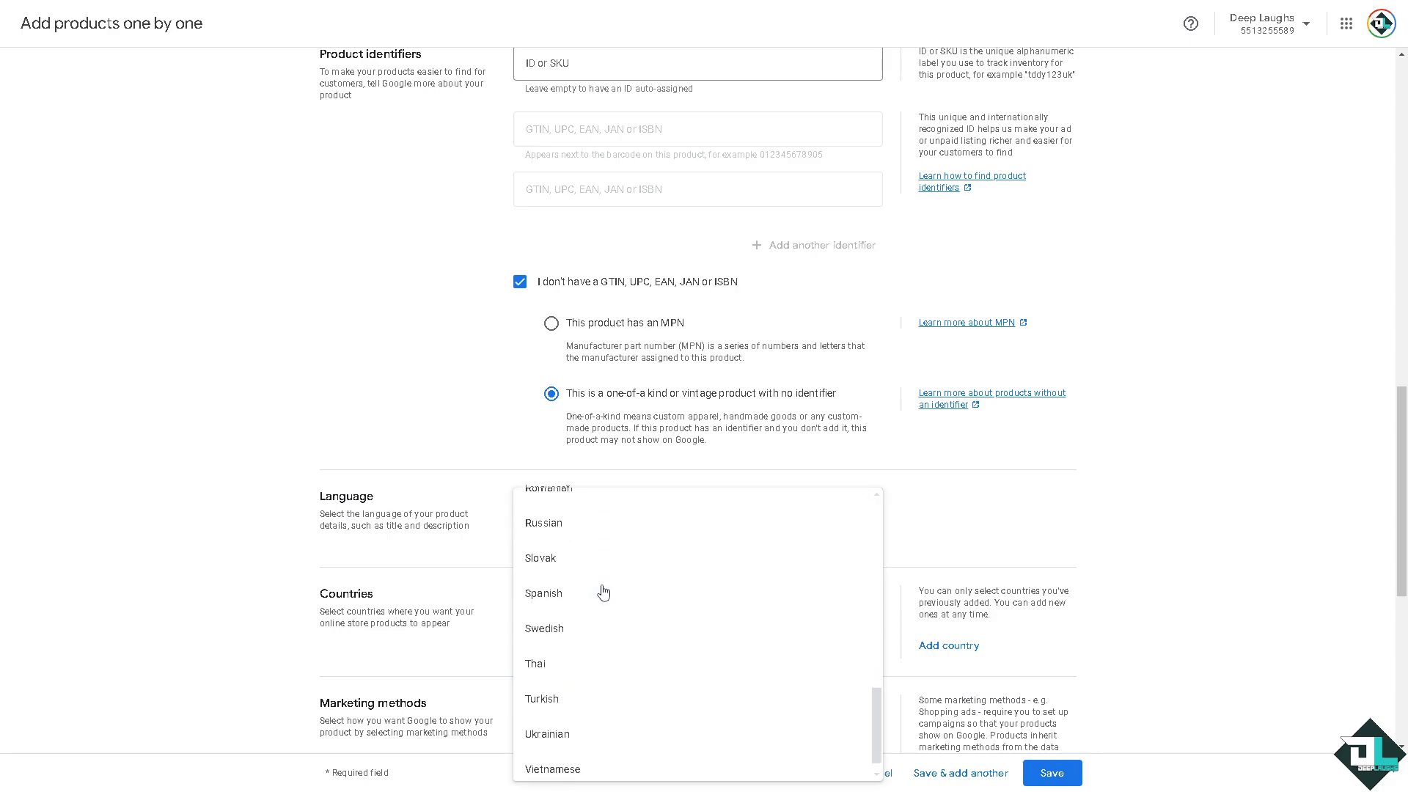
left_click(213, 525)
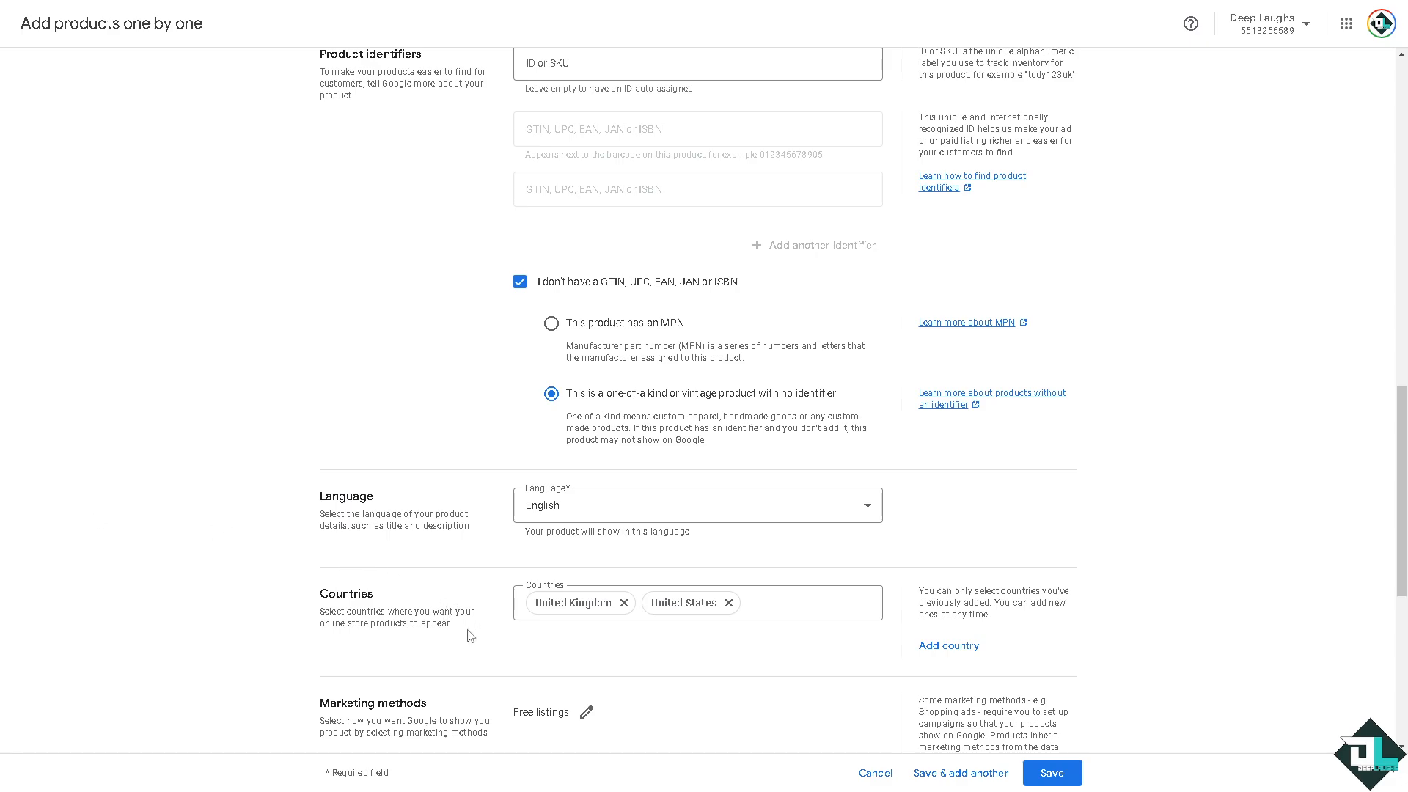
left_click(776, 610)
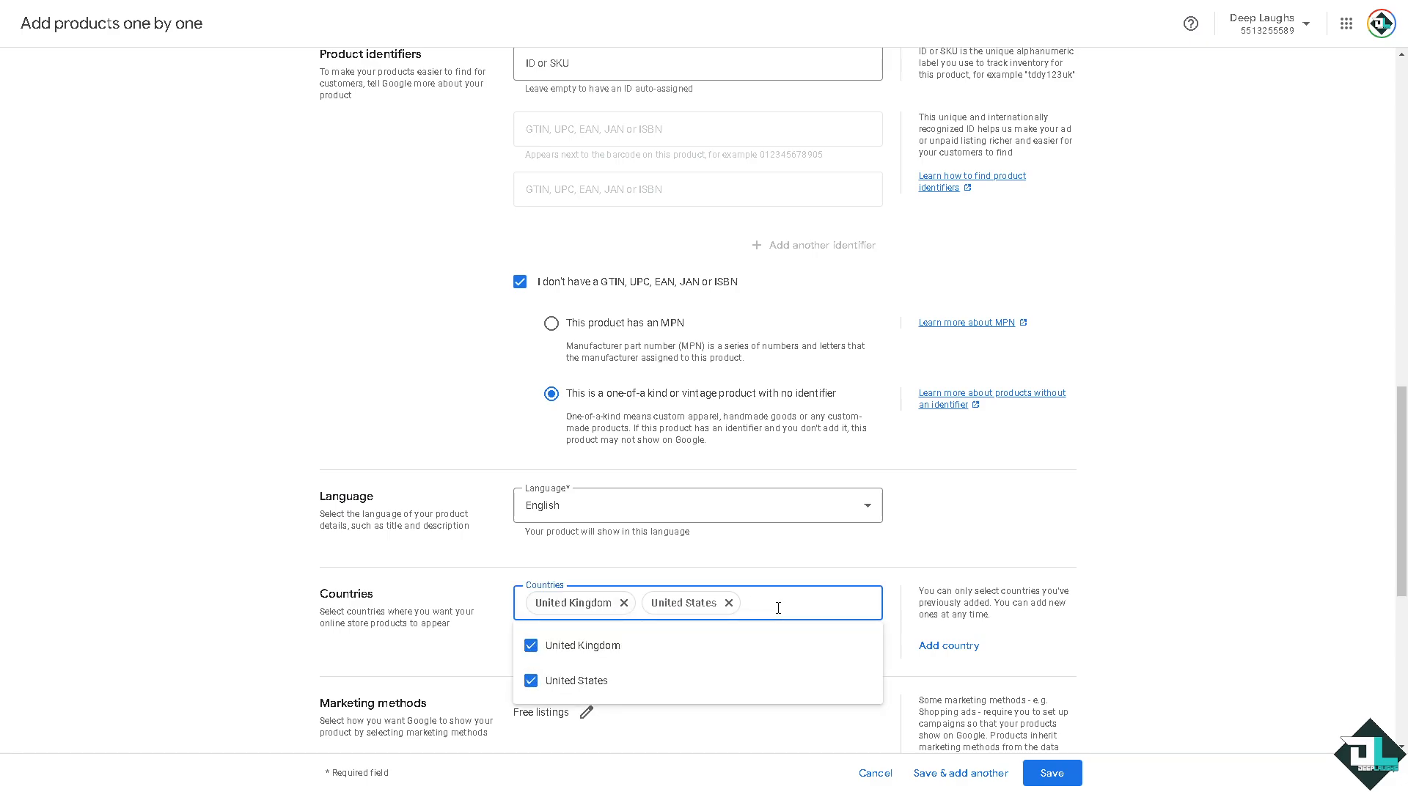
left_click(154, 593)
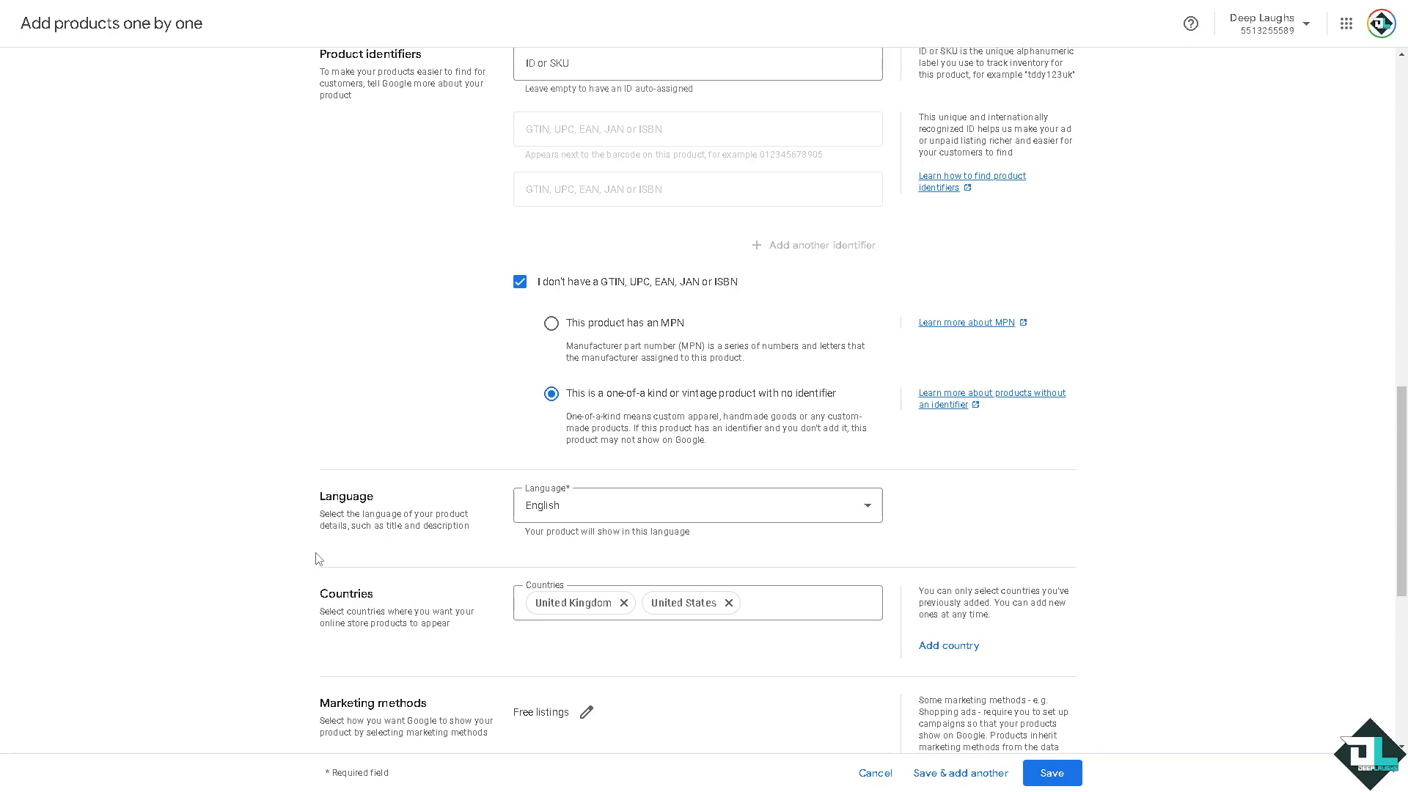
Check the product's marketing methods and save them with Free listings selected
scroll(308, 564, "down", 2)
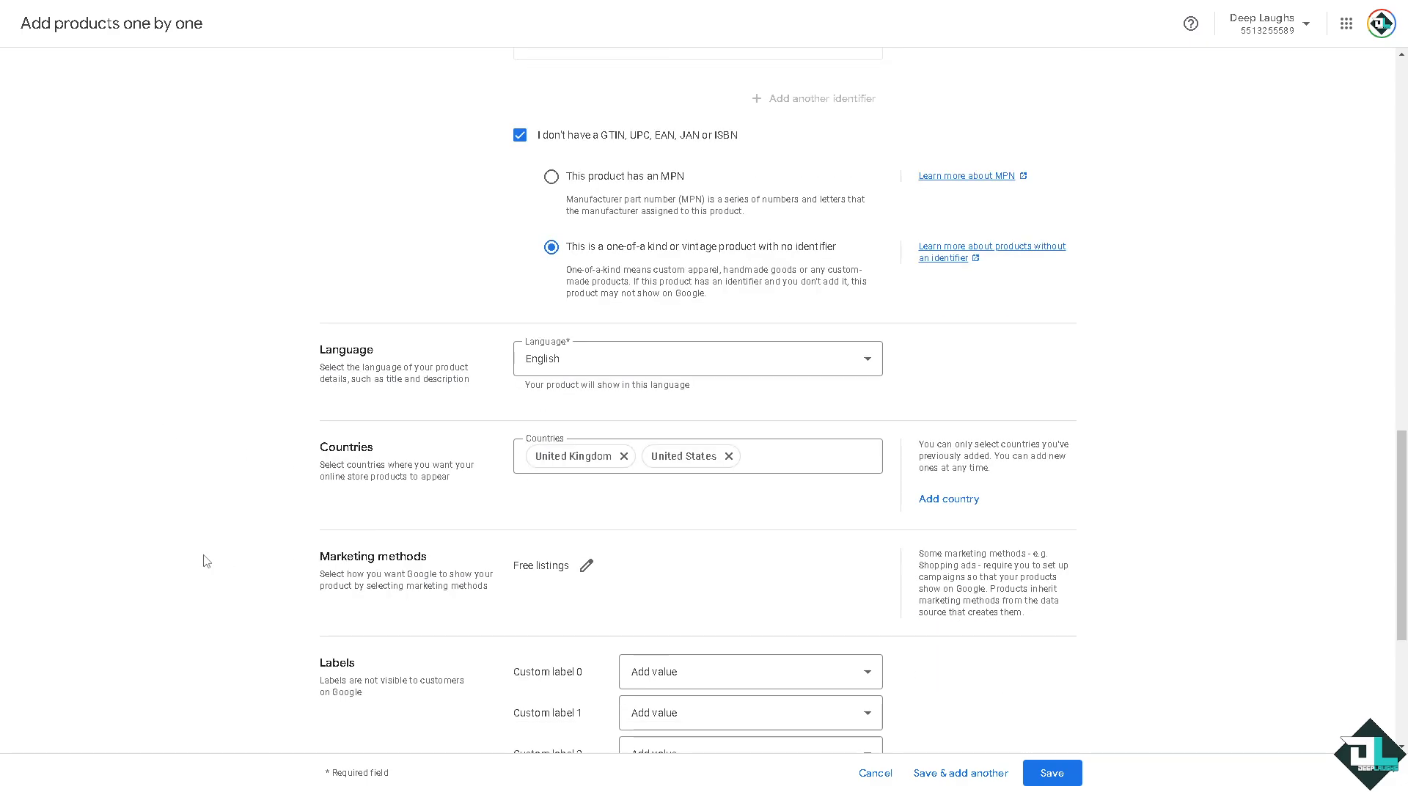
scroll(204, 562, "down", 2)
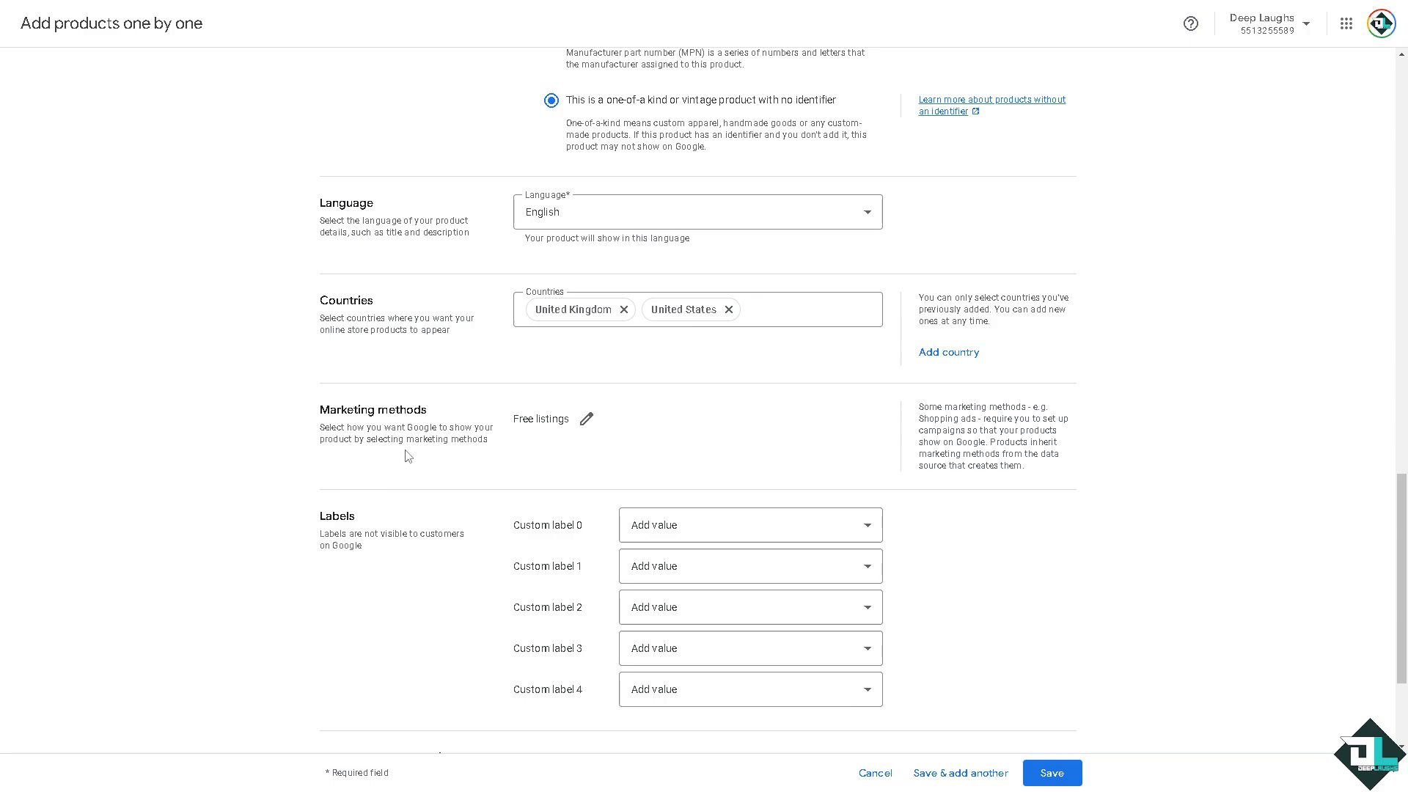
left_click(588, 422)
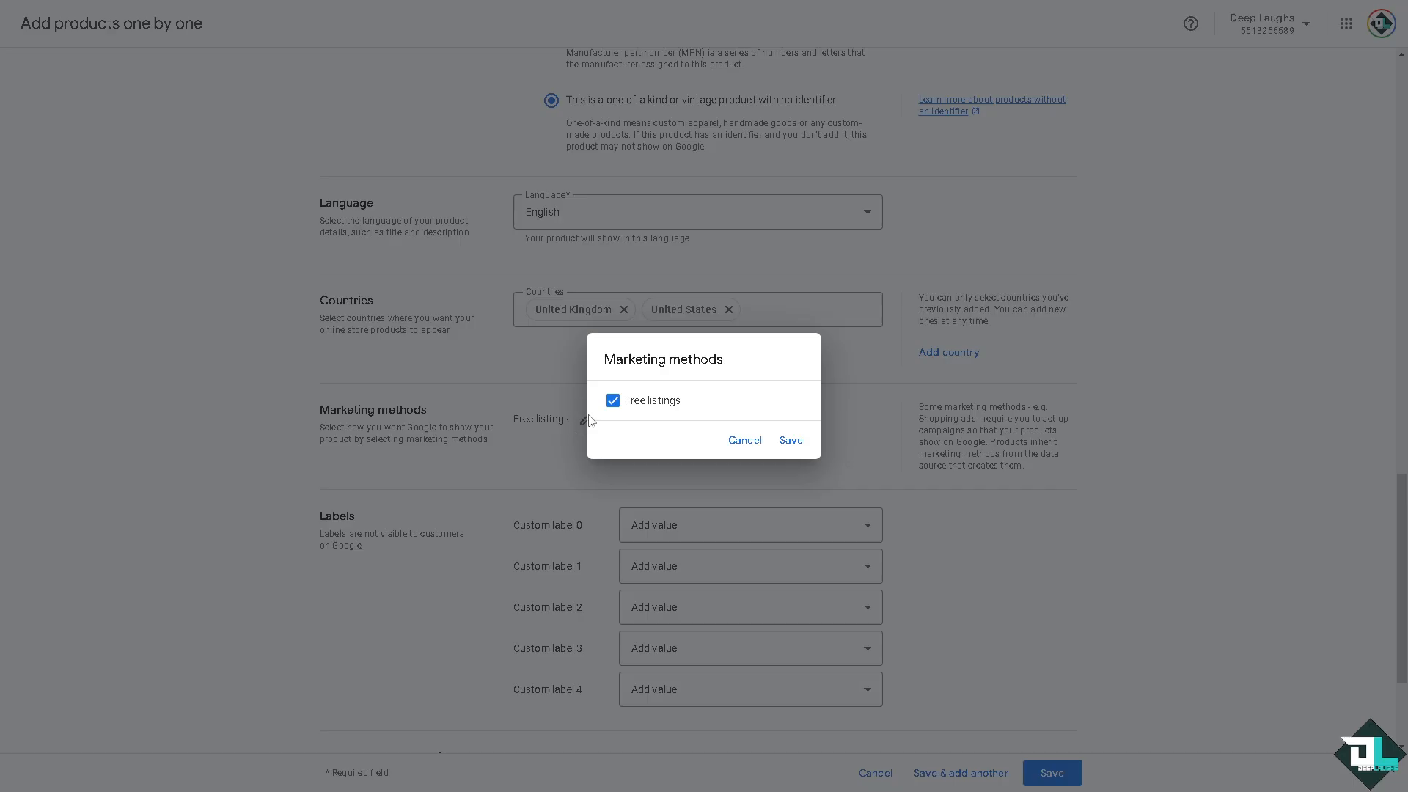
left_click(791, 441)
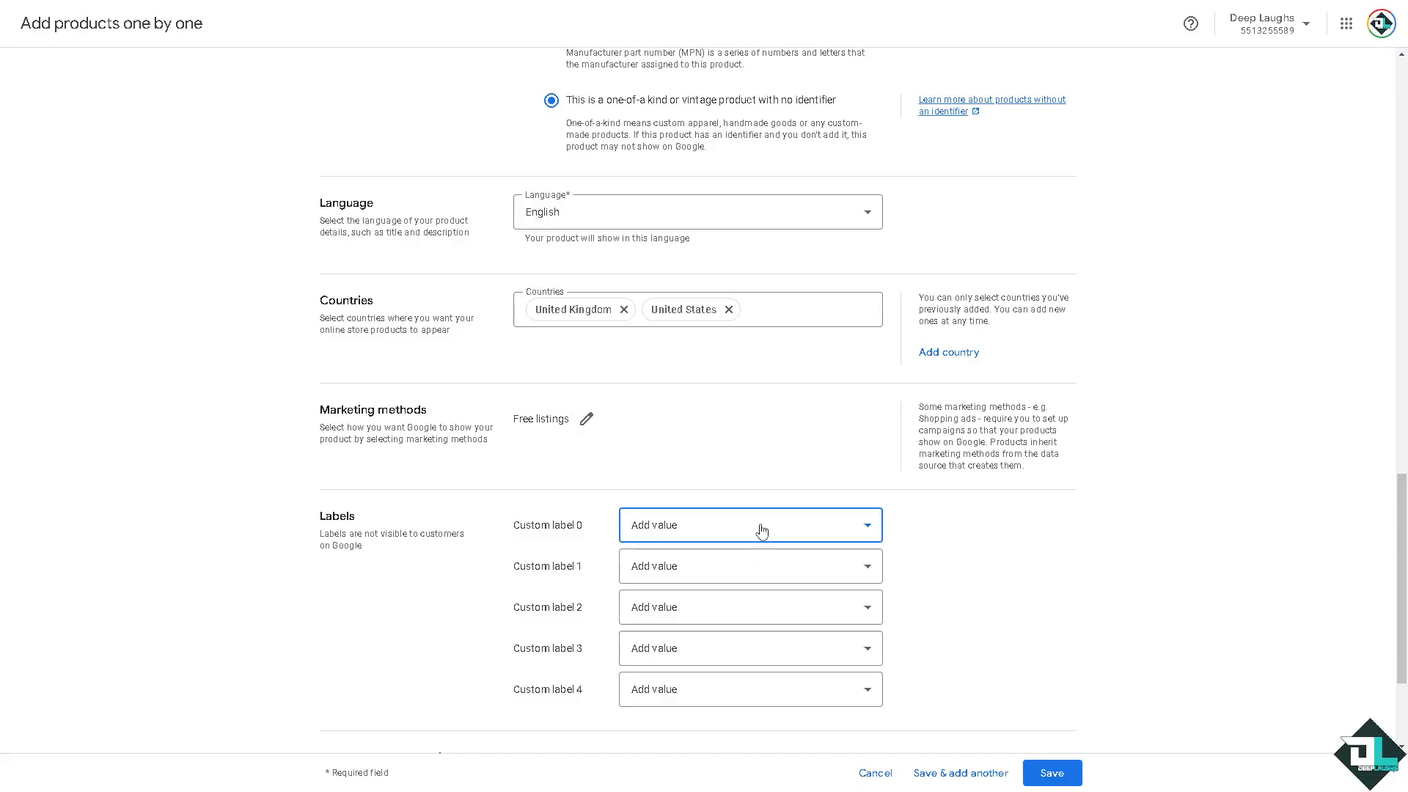
Set custom label 0 to "how to add product in google merchant center" and custom label 1 to "deep"
left_click(730, 523)
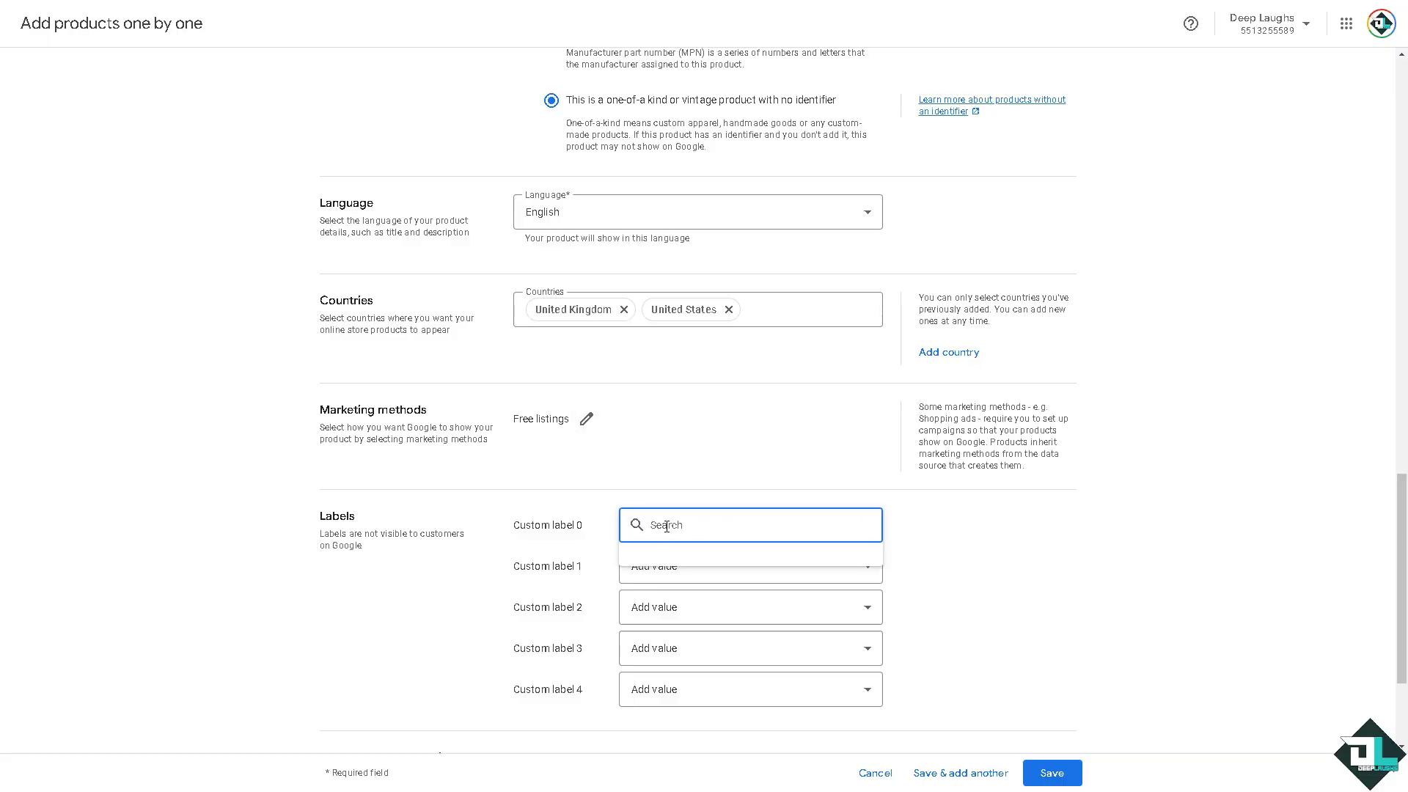
type("how to add product in google merchant center")
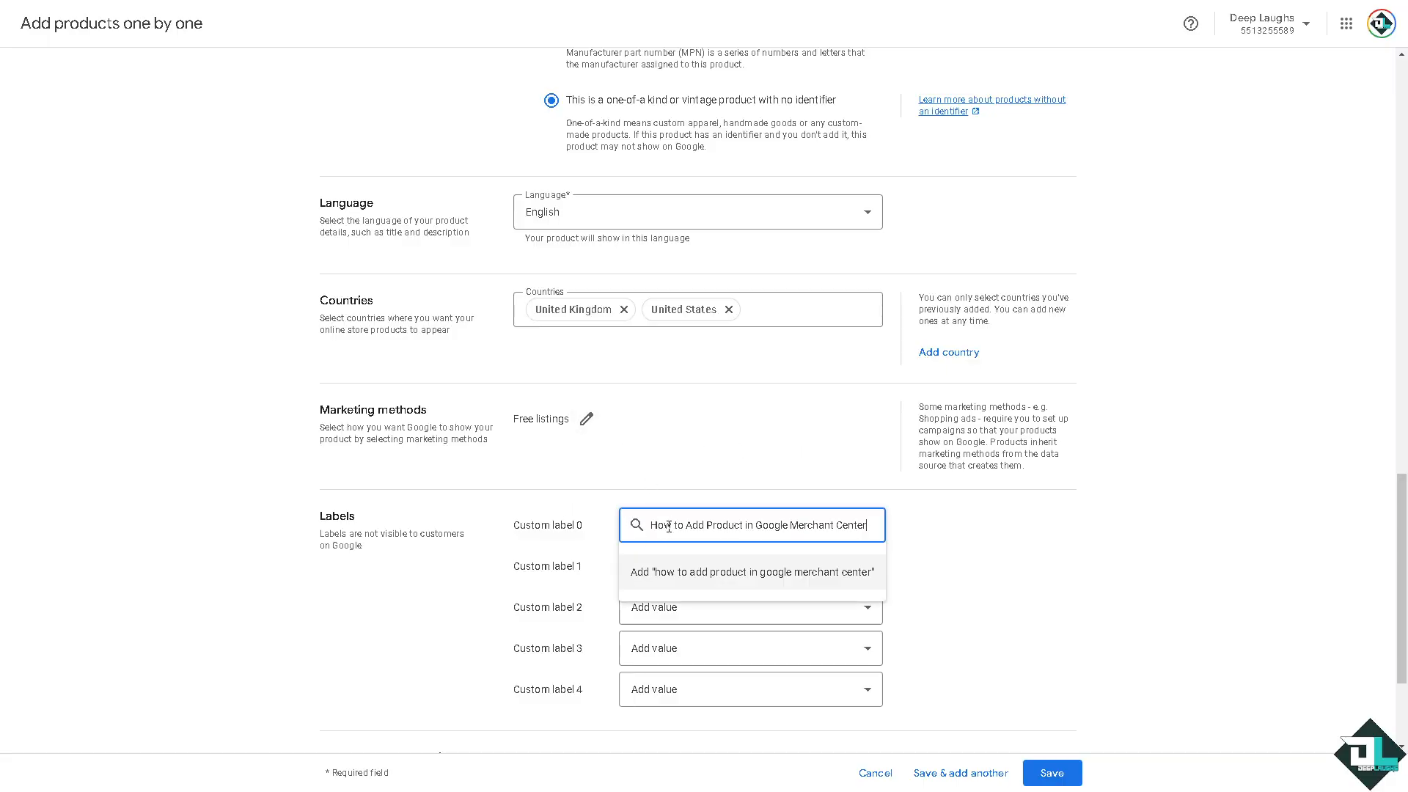
left_click(694, 571)
left_click(704, 571)
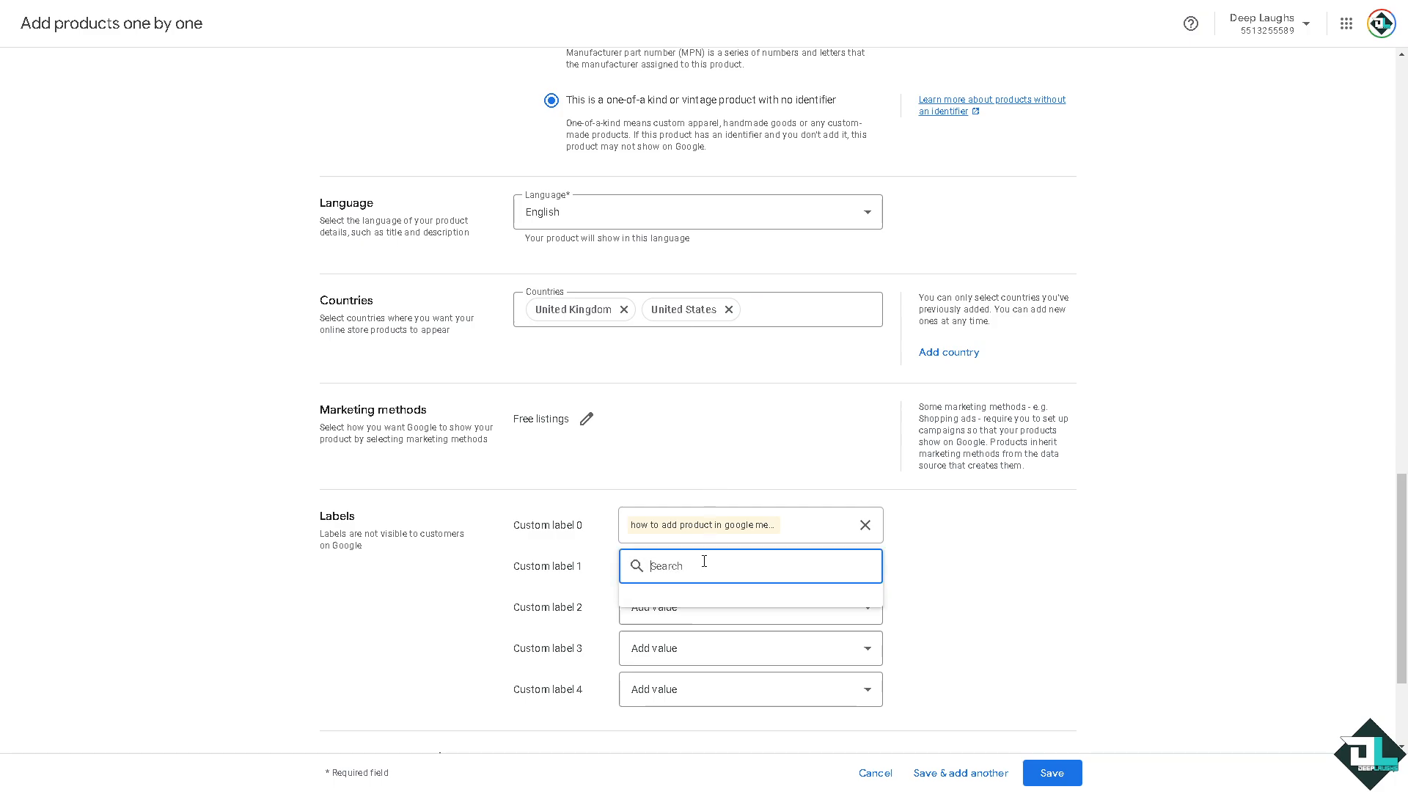
type("DEEP")
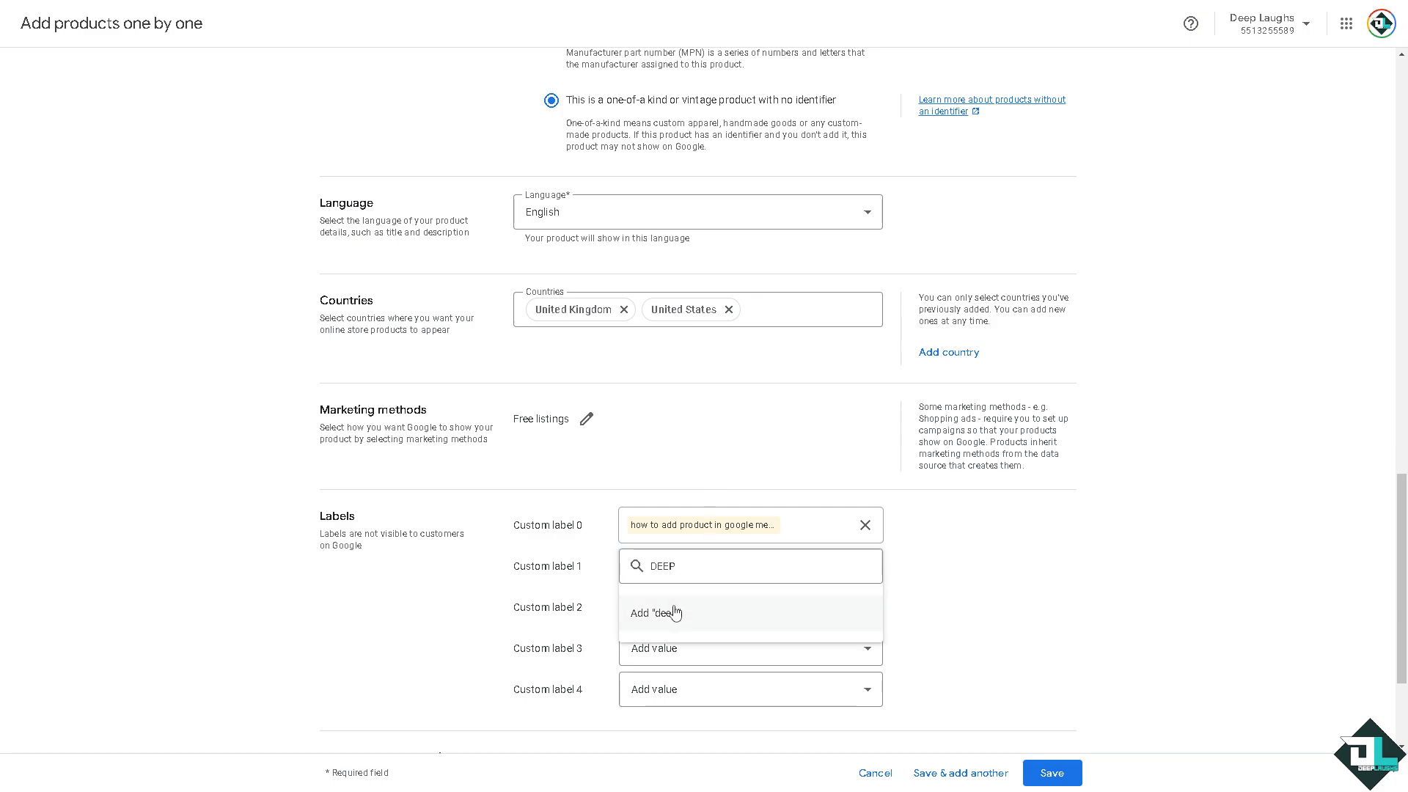
left_click(669, 613)
Set custom label 2 to "laughs" and custom label 3 to "products"
left_click(671, 607)
type("laughs")
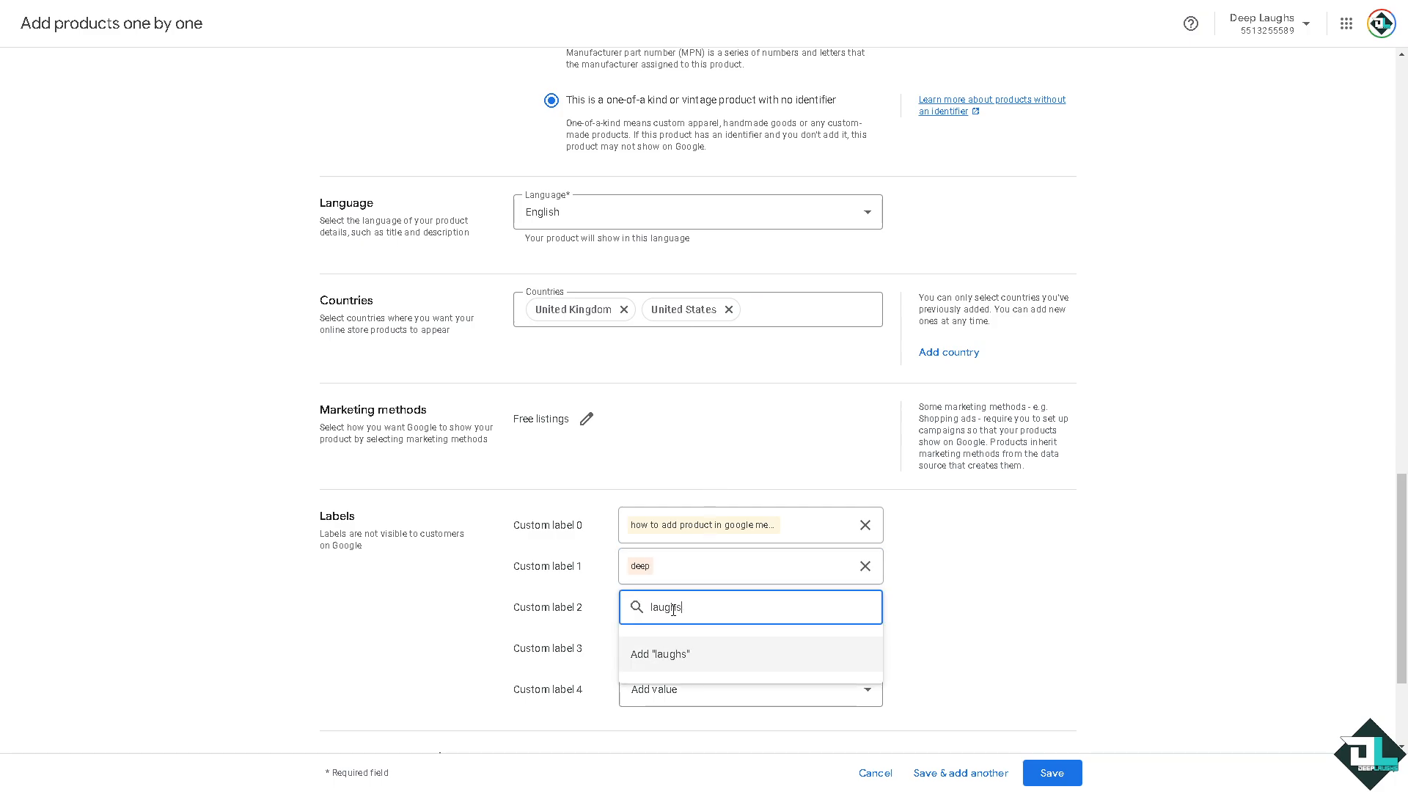
key("Return")
left_click(675, 648)
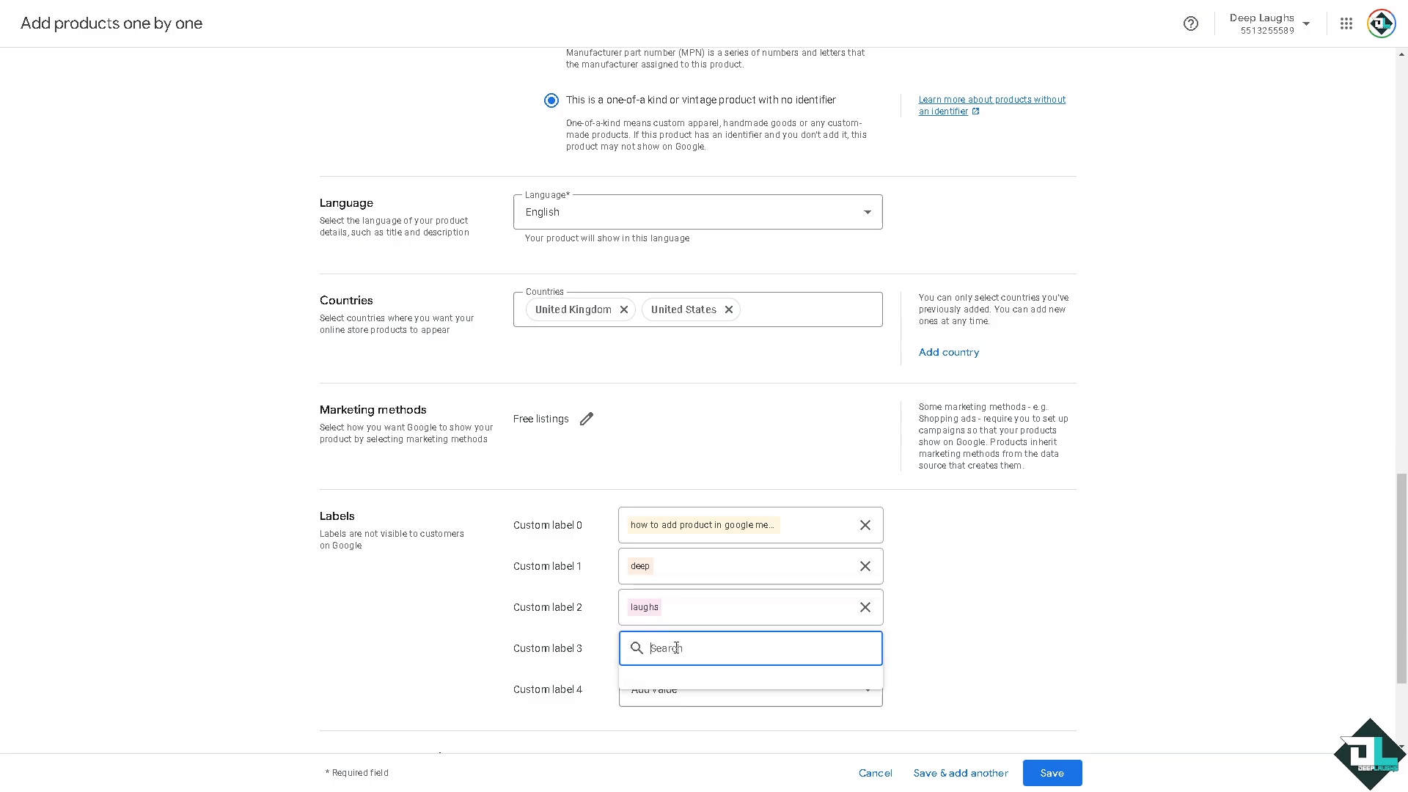
type("produc")
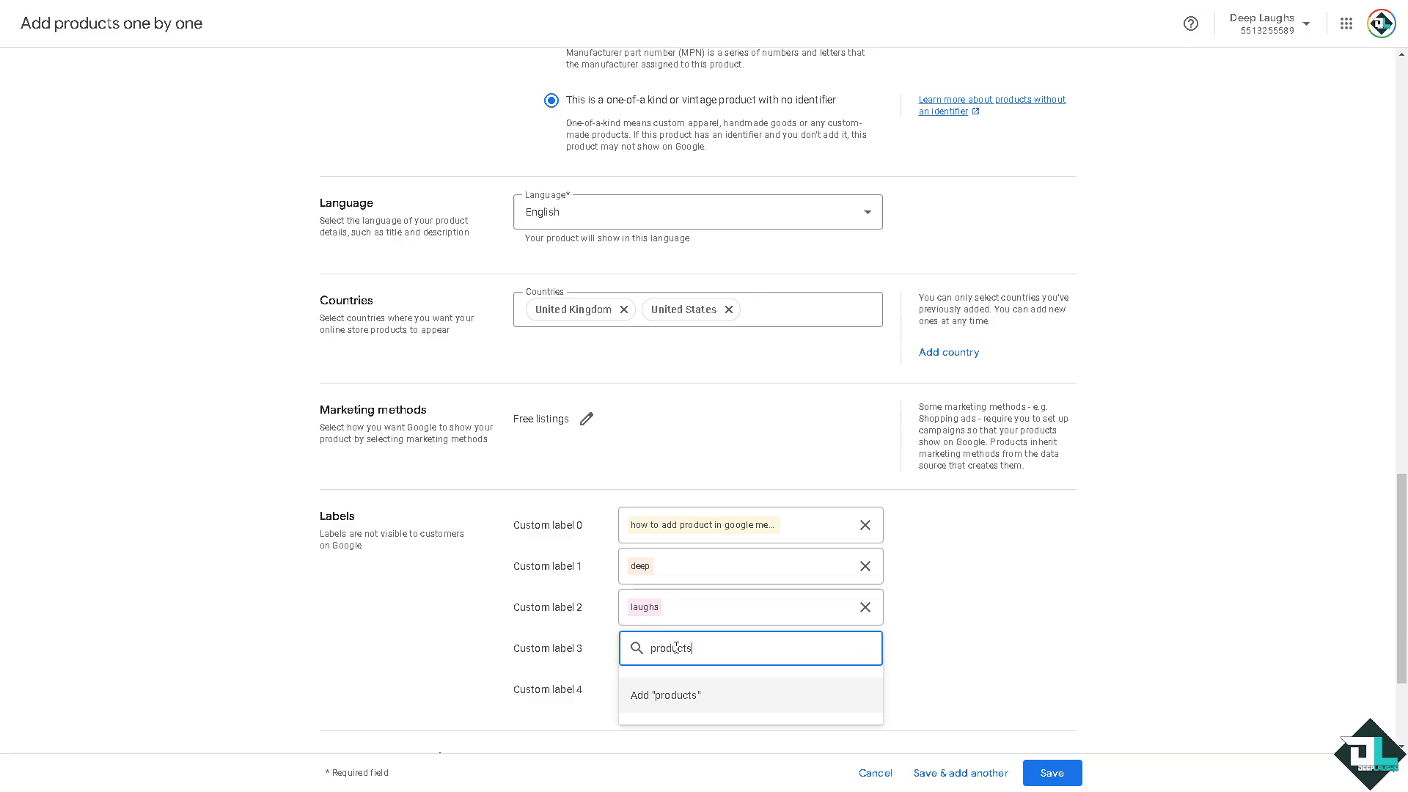
type("ts")
key("Return")
Expand the apparel product details and examine their fields and gender options, leaving them empty
scroll(488, 574, "down", 3)
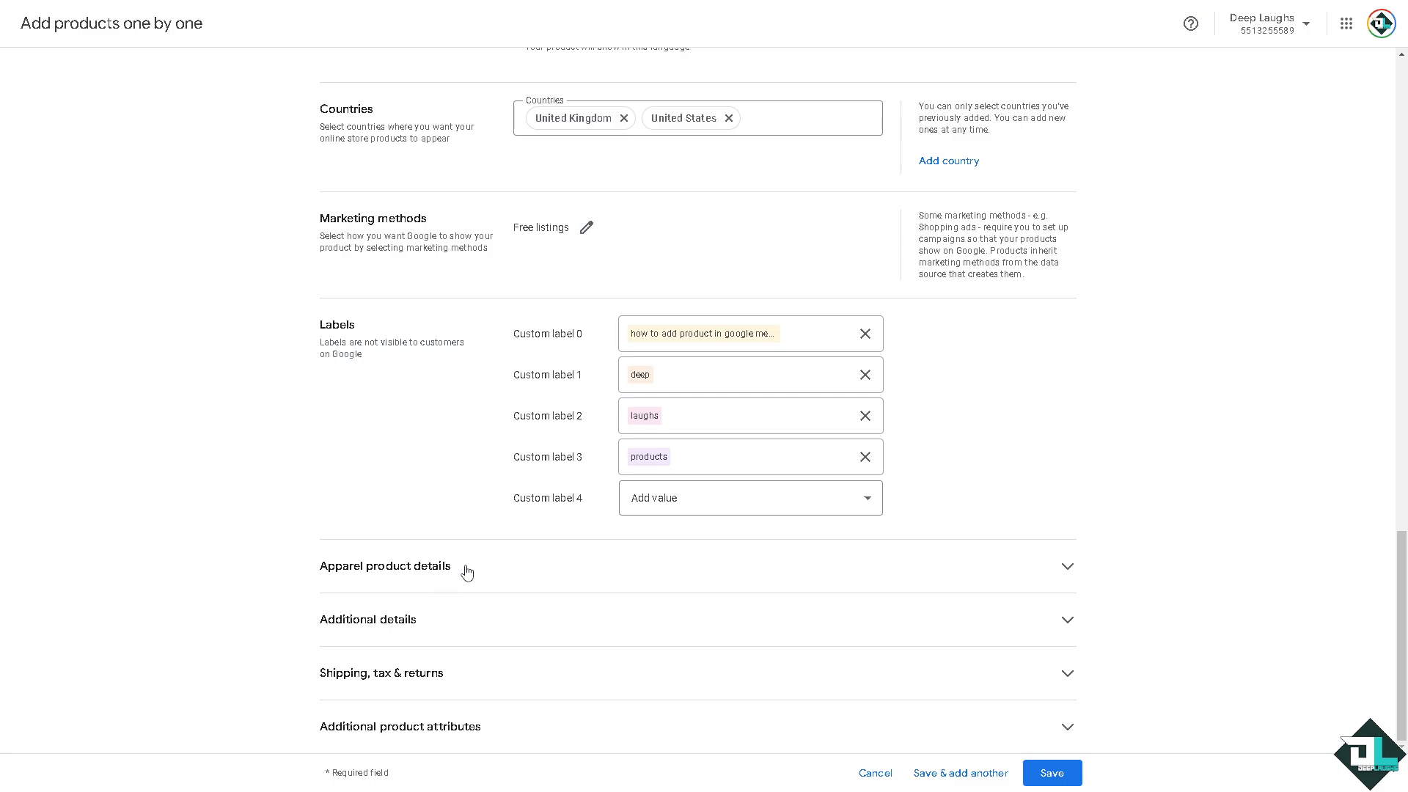
left_click(492, 566)
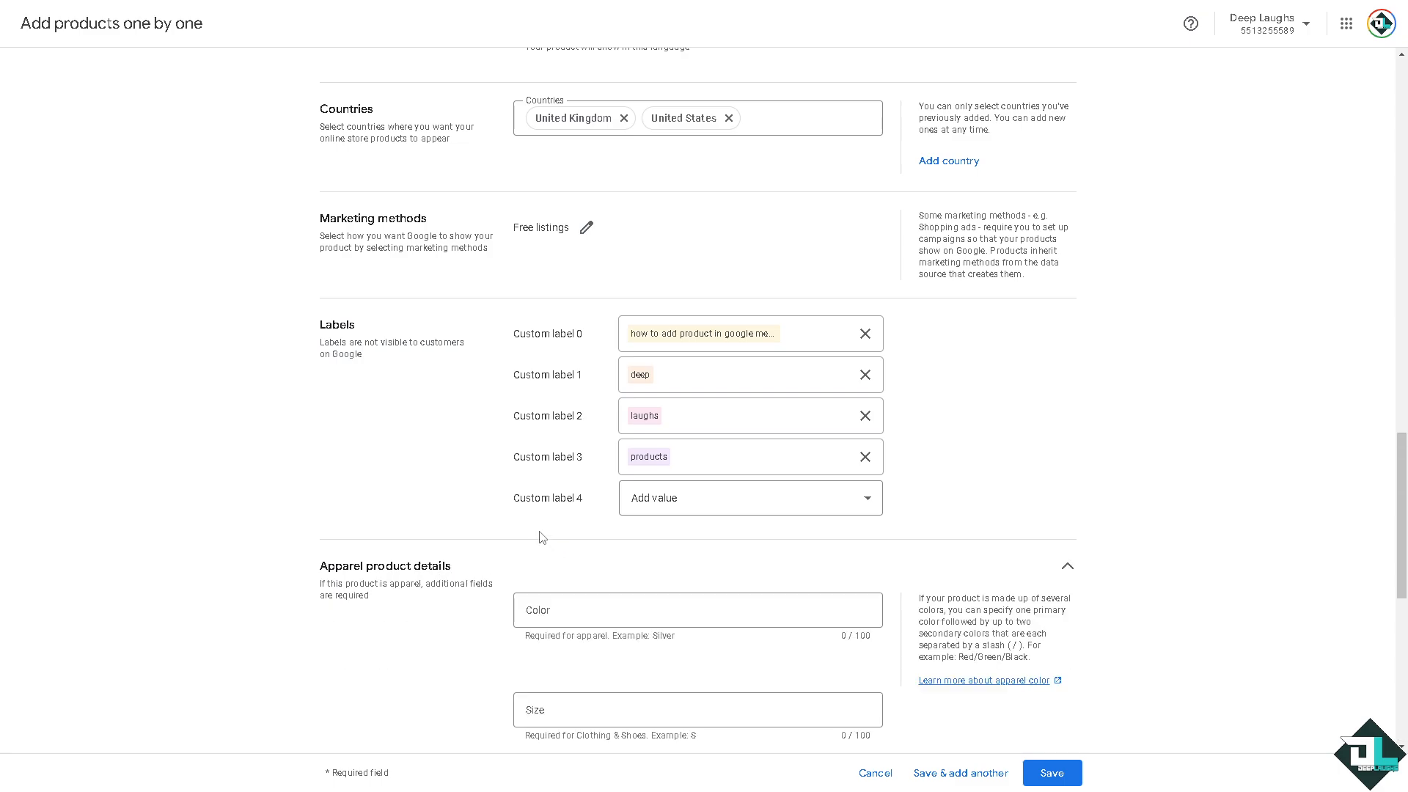
scroll(535, 543, "down", 2)
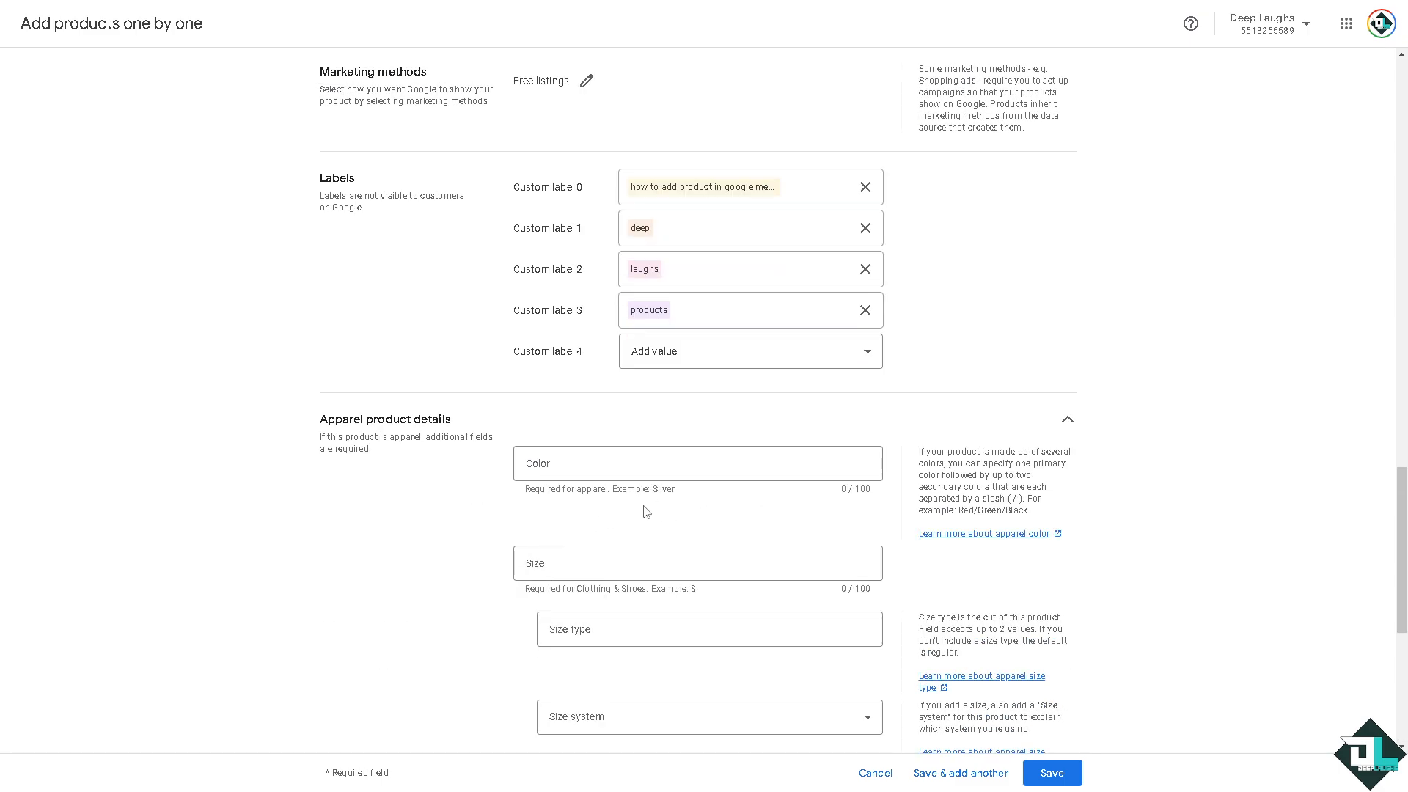
scroll(576, 549, "down", 3)
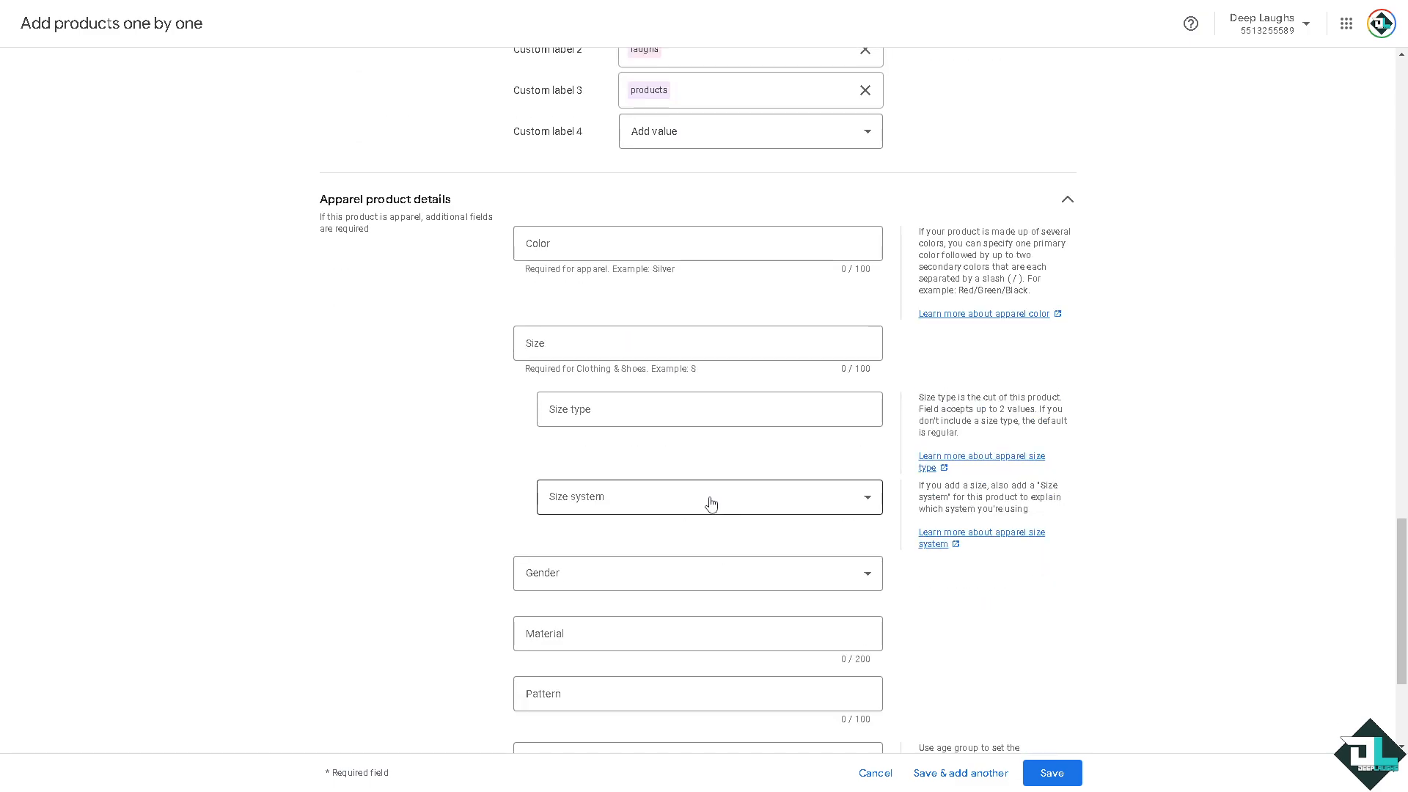
left_click(813, 576)
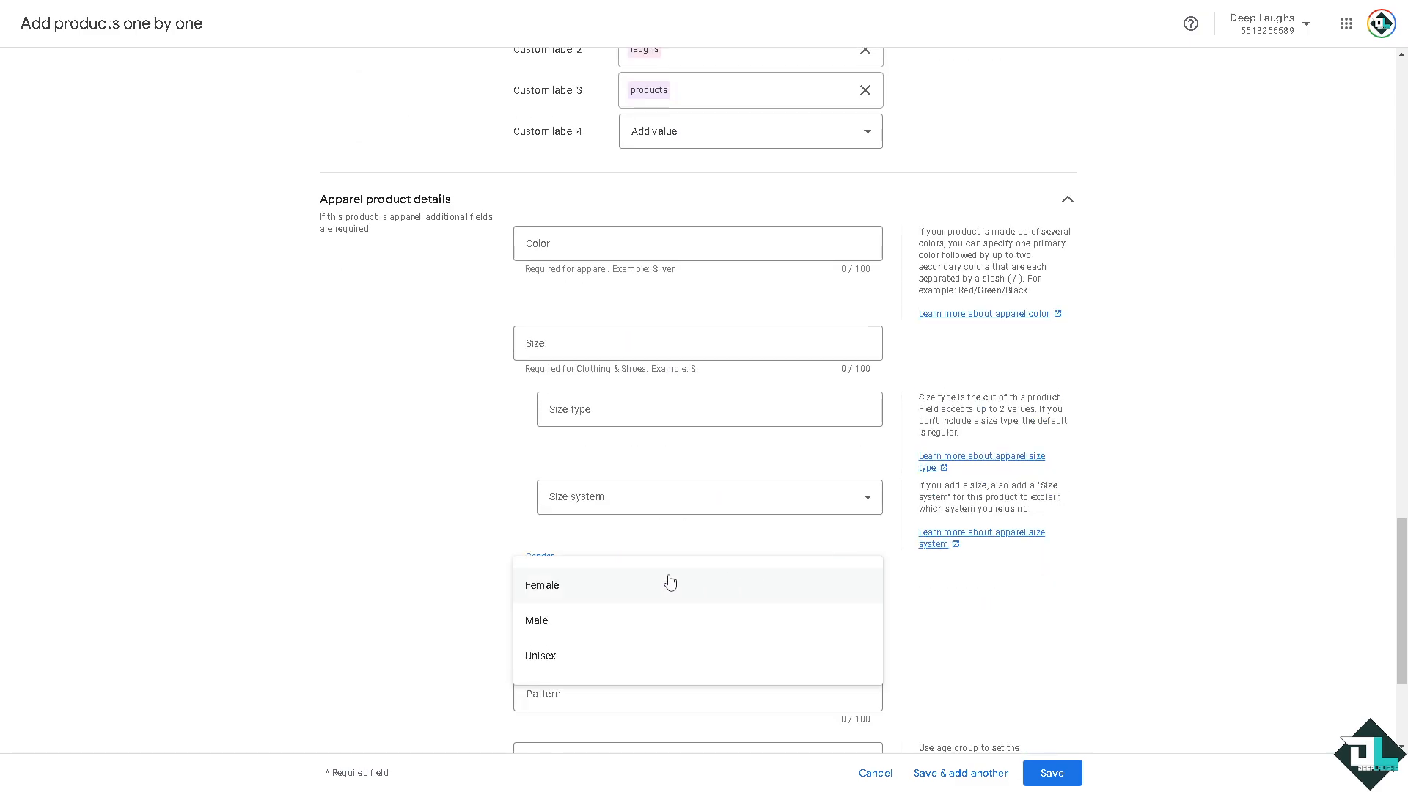
left_click(390, 579)
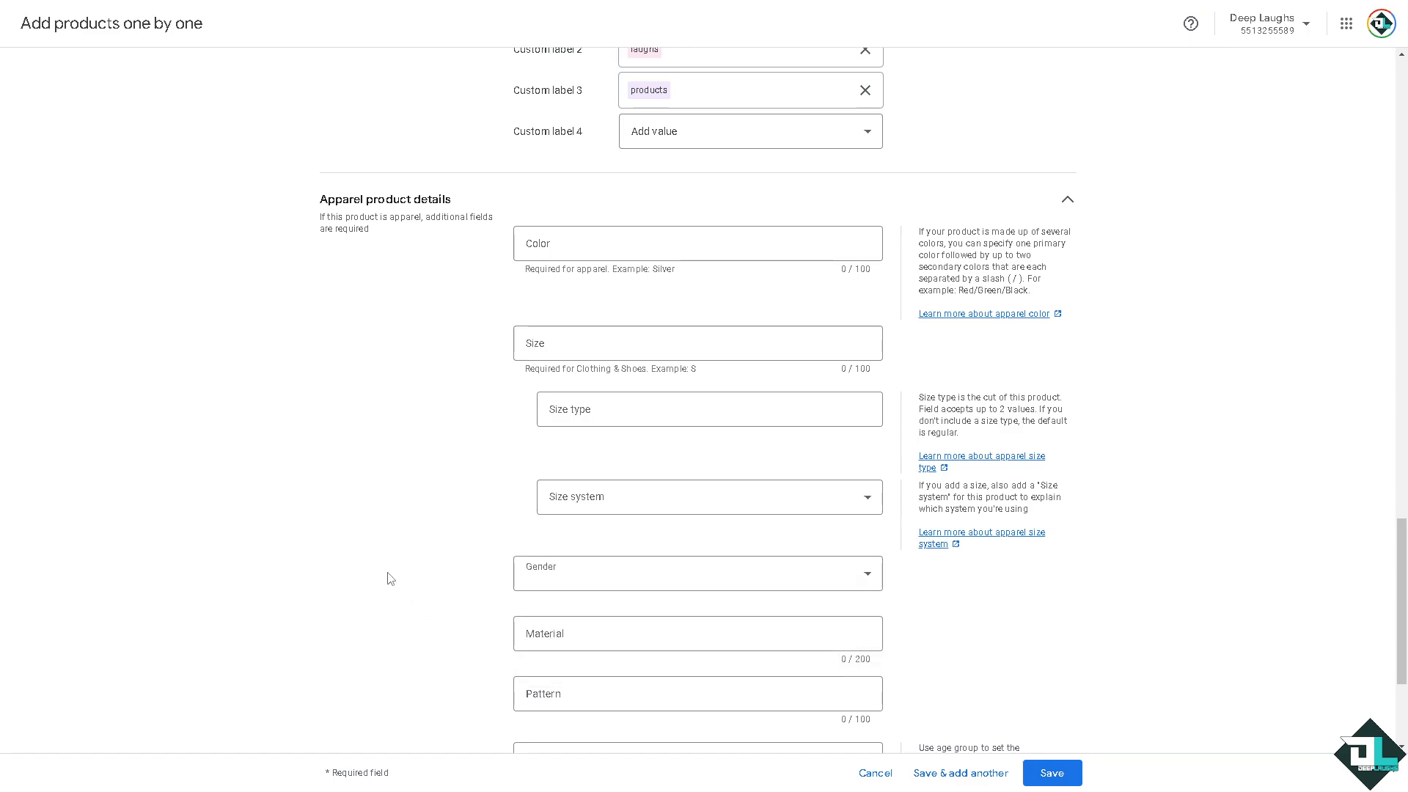
Expand the additional details section and mark the product as an adult product and as a bundle
scroll(391, 579, "down", 2)
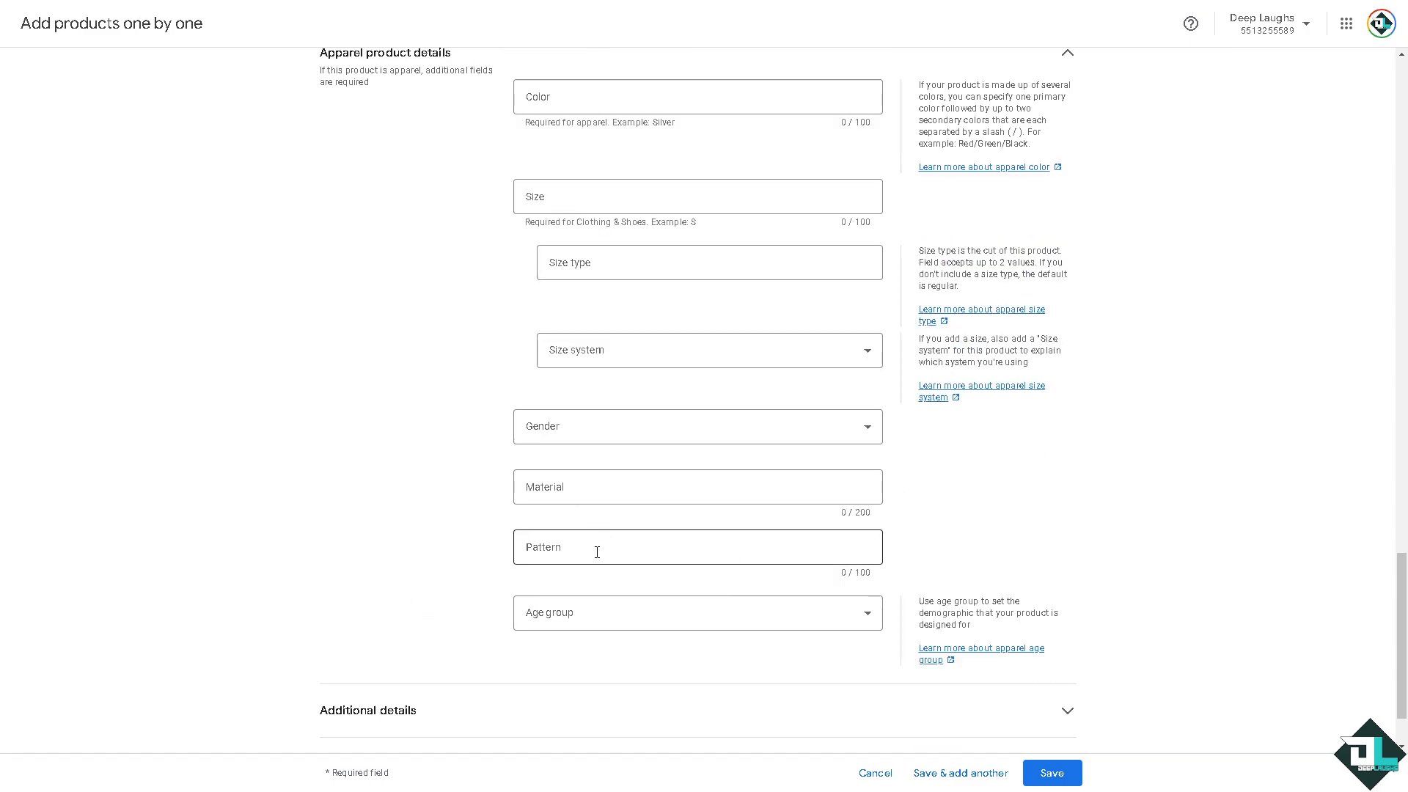
scroll(597, 552, "down", 1)
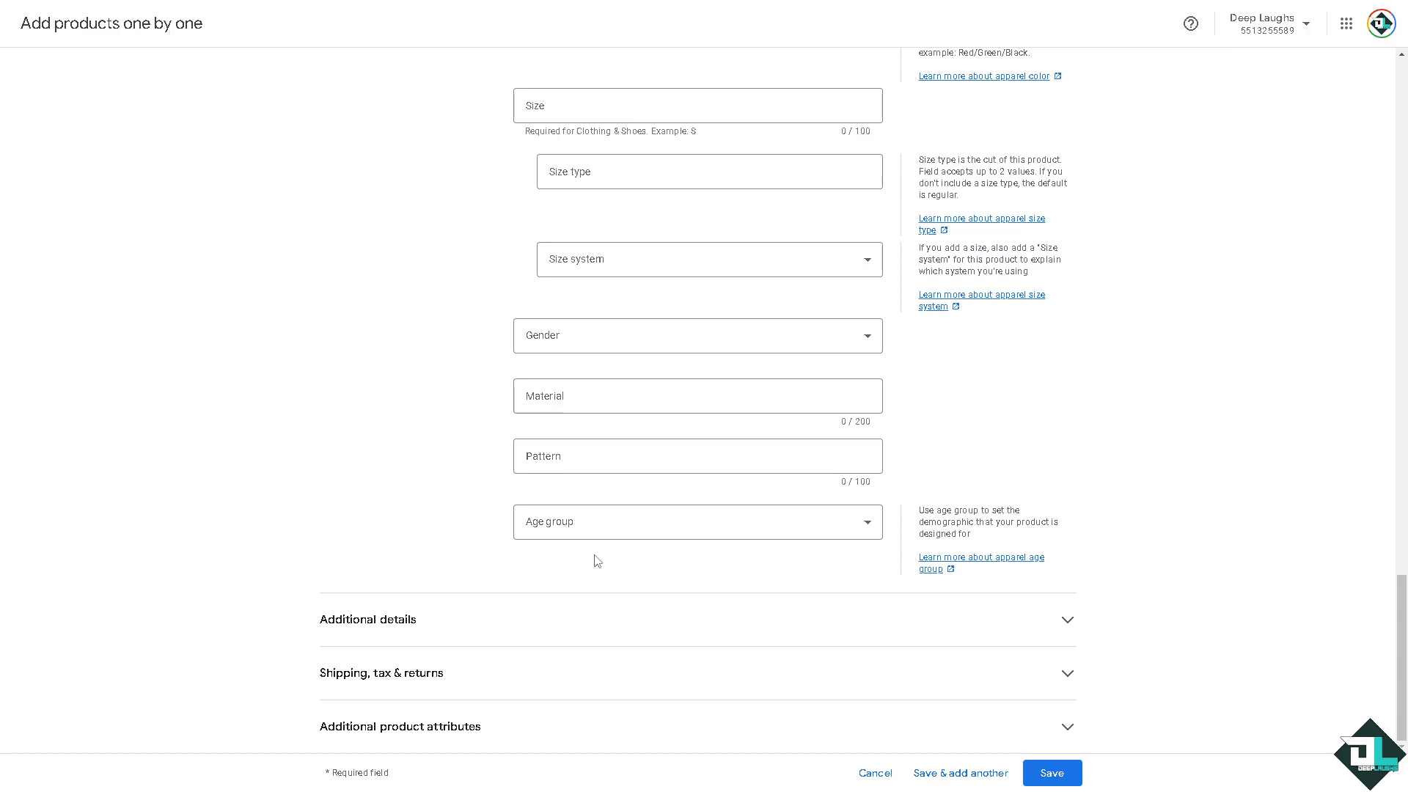
left_click(1068, 620)
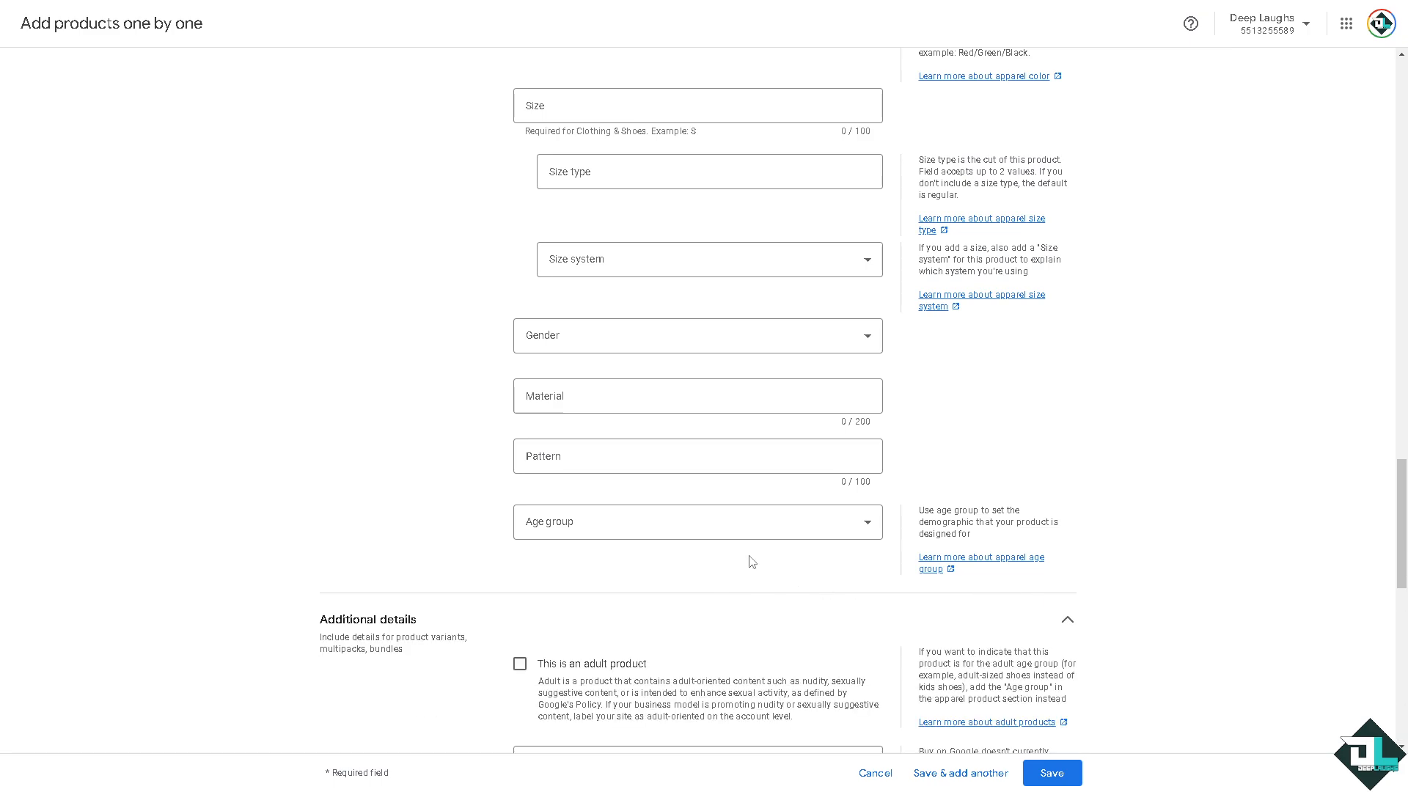
scroll(488, 573, "down", 2)
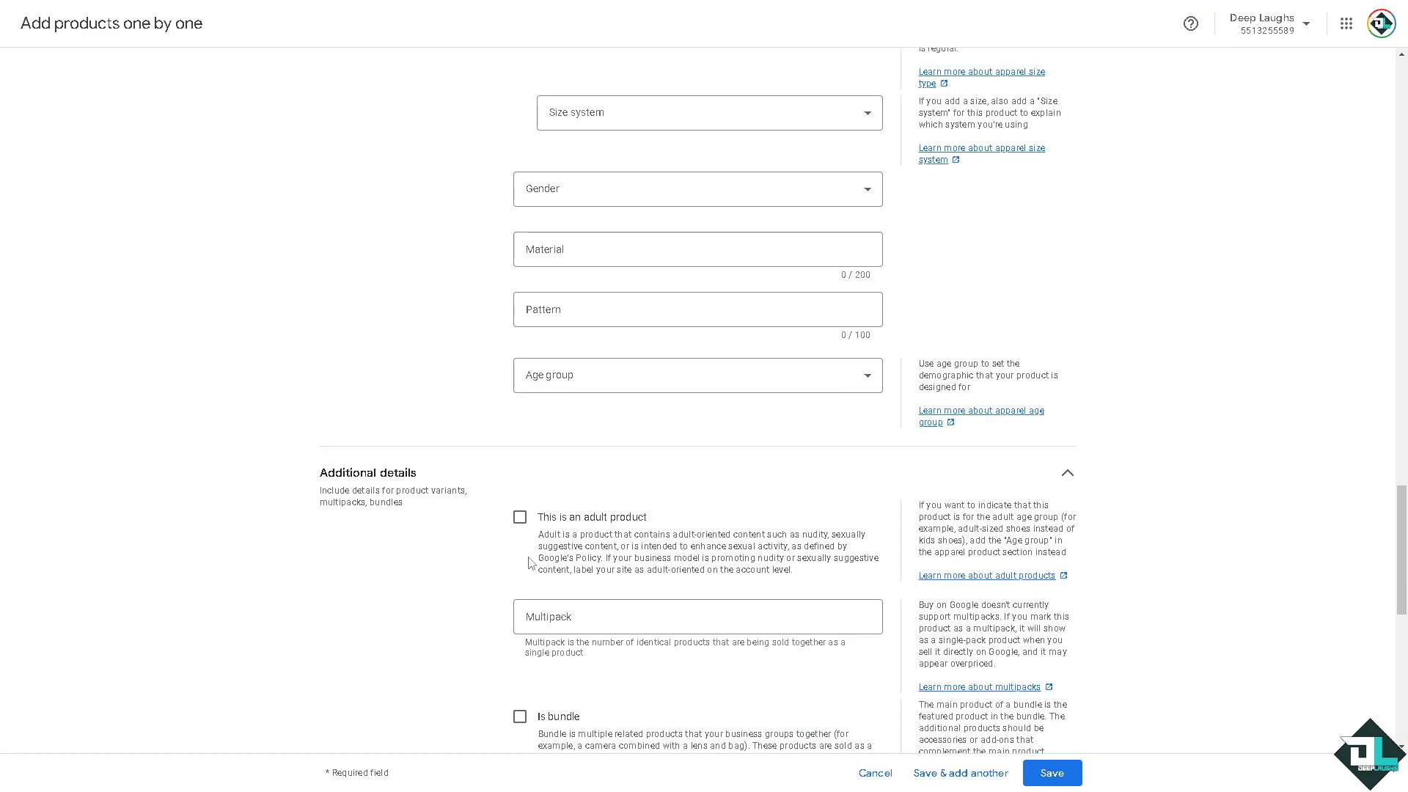
left_click(521, 519)
scroll(543, 594, "down", 2)
left_click(520, 570)
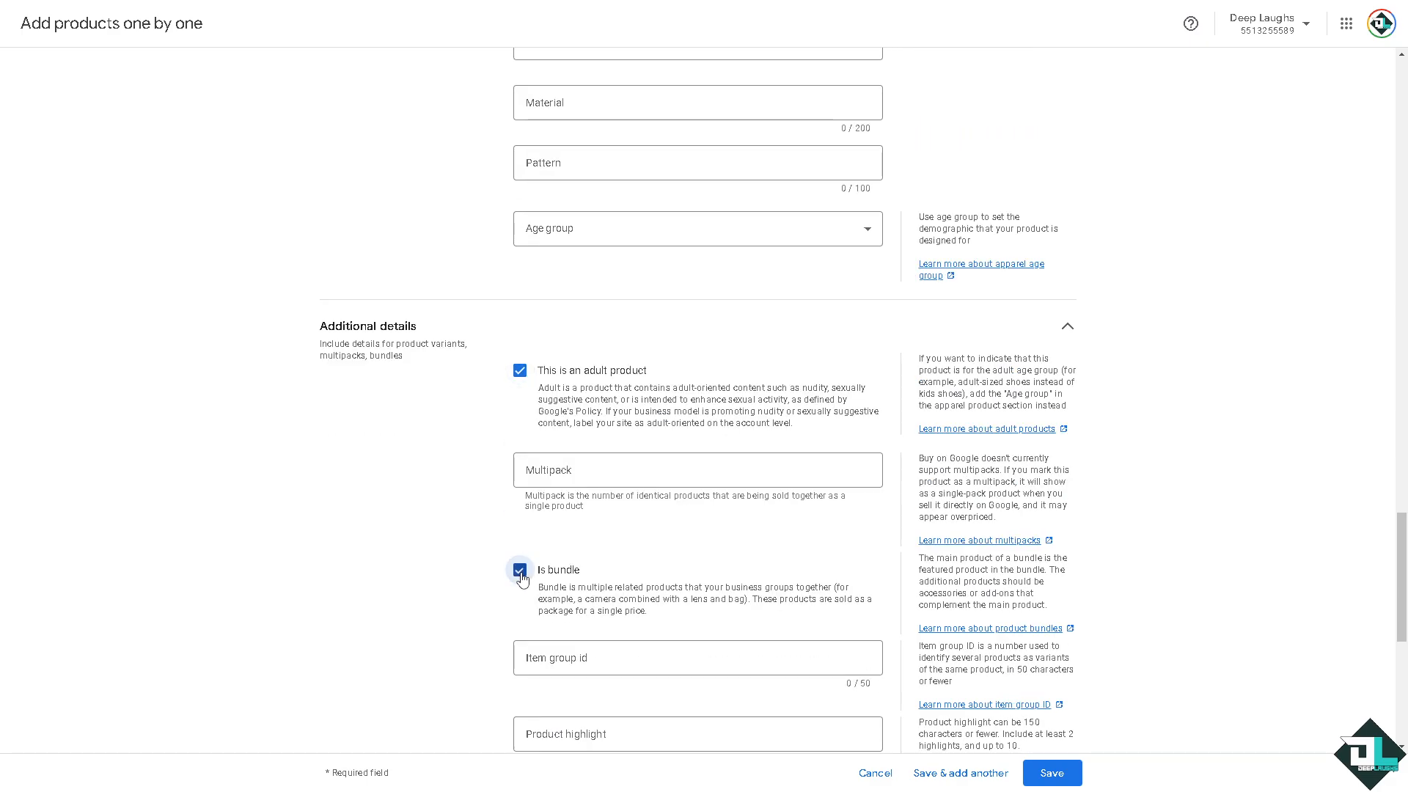
Review the product highlight, certification and energy efficiency class fields, leaving them empty
scroll(525, 579, "down", 6)
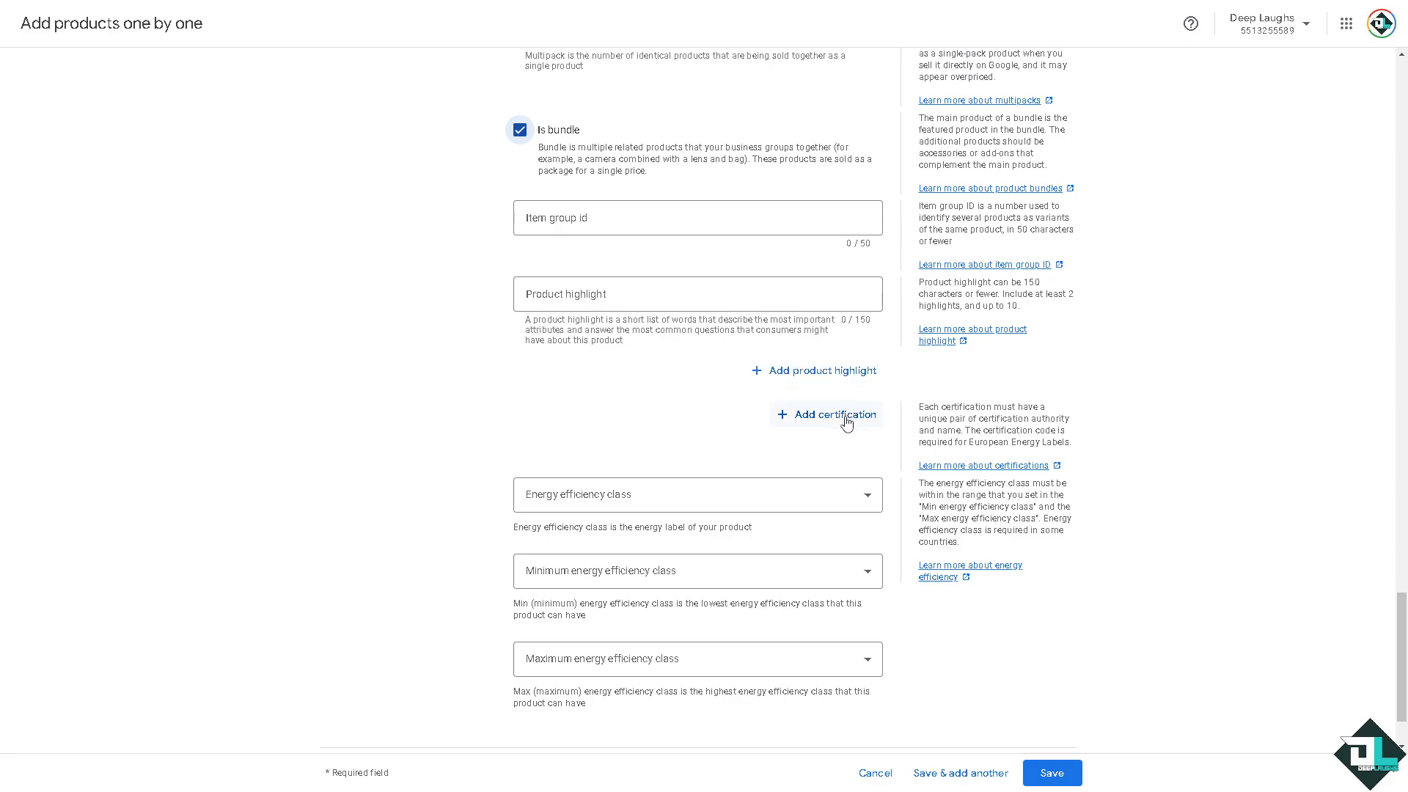
left_click(868, 506)
left_click(374, 524)
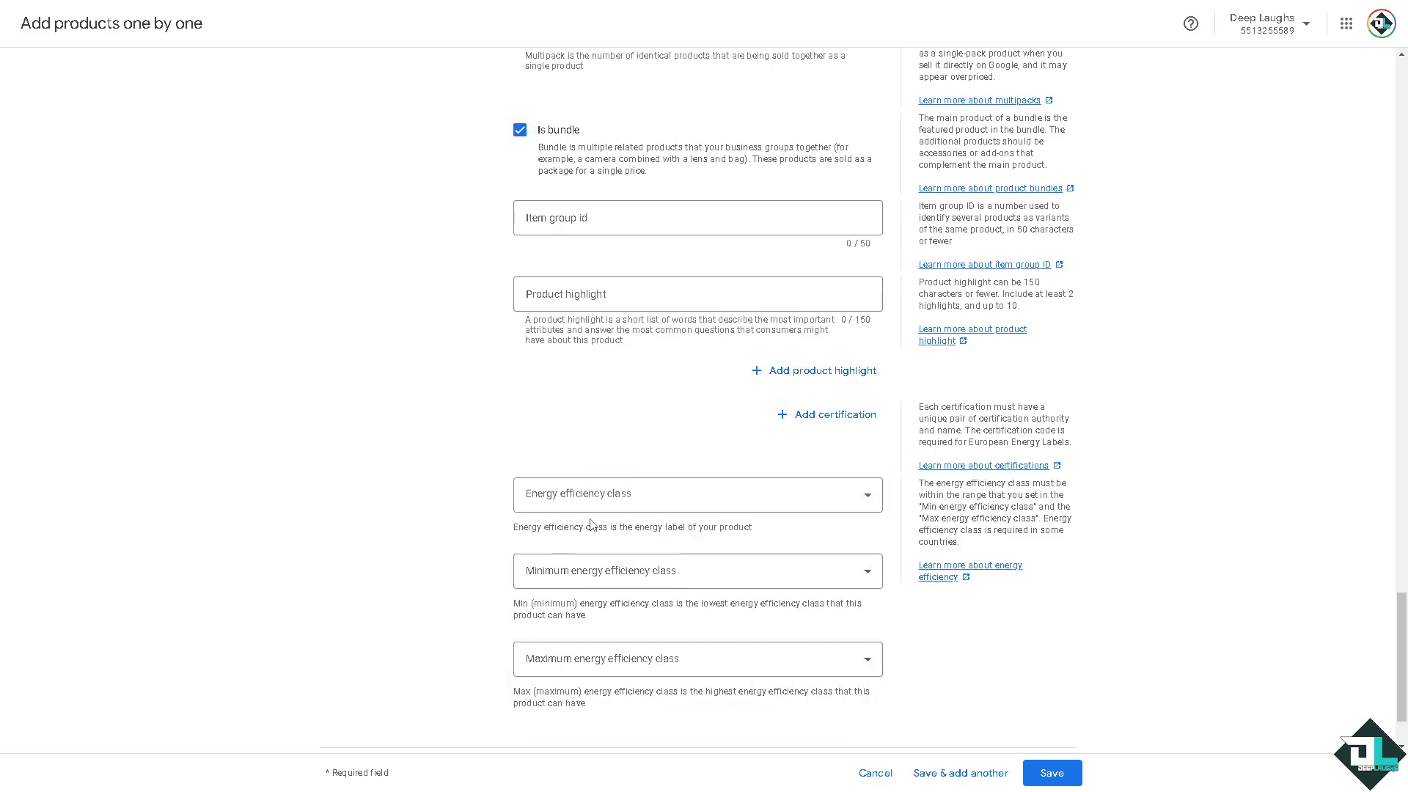
scroll(587, 532, "down", 1)
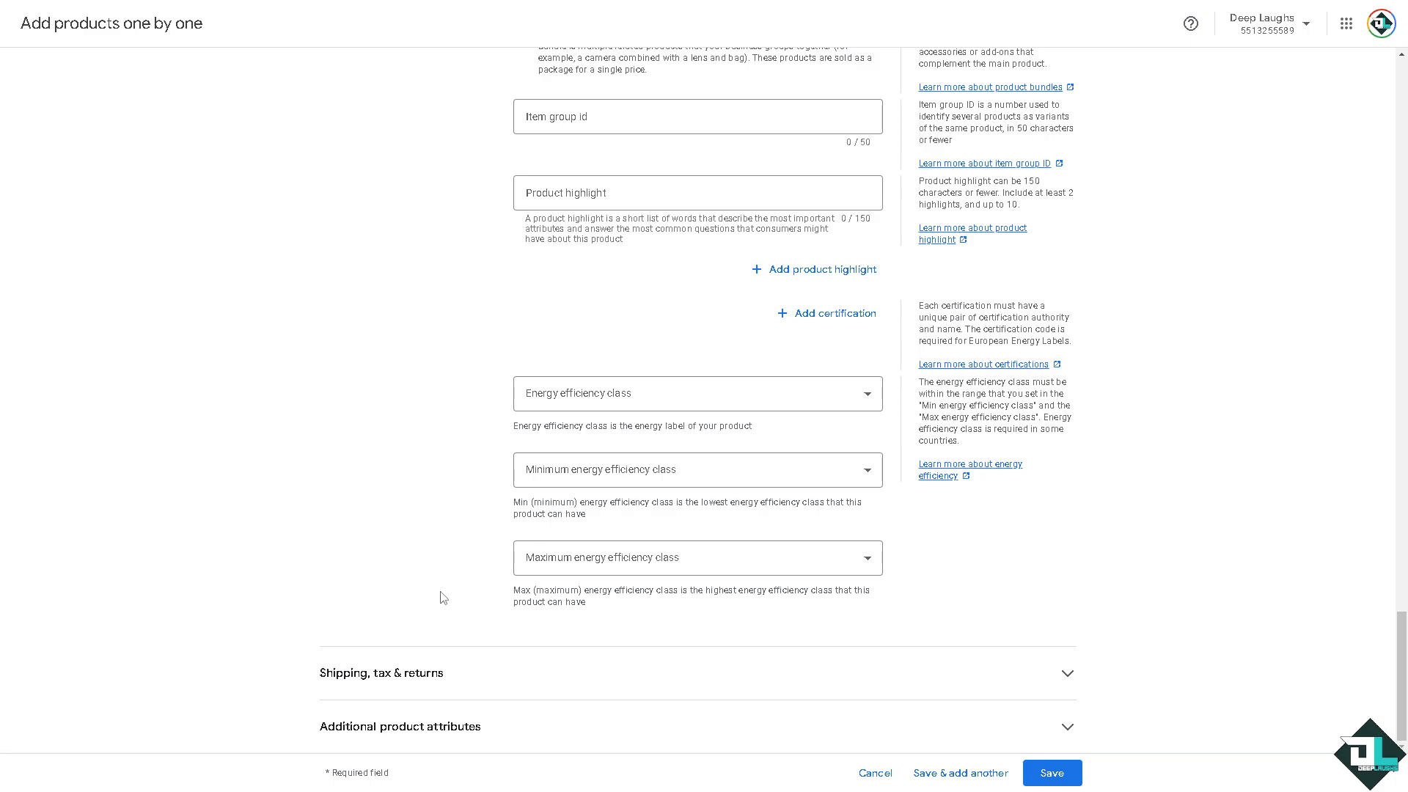
Expand the shipping, tax and returns section and examine the unit options for shipping weight, length and width without choosing any
left_click(465, 673)
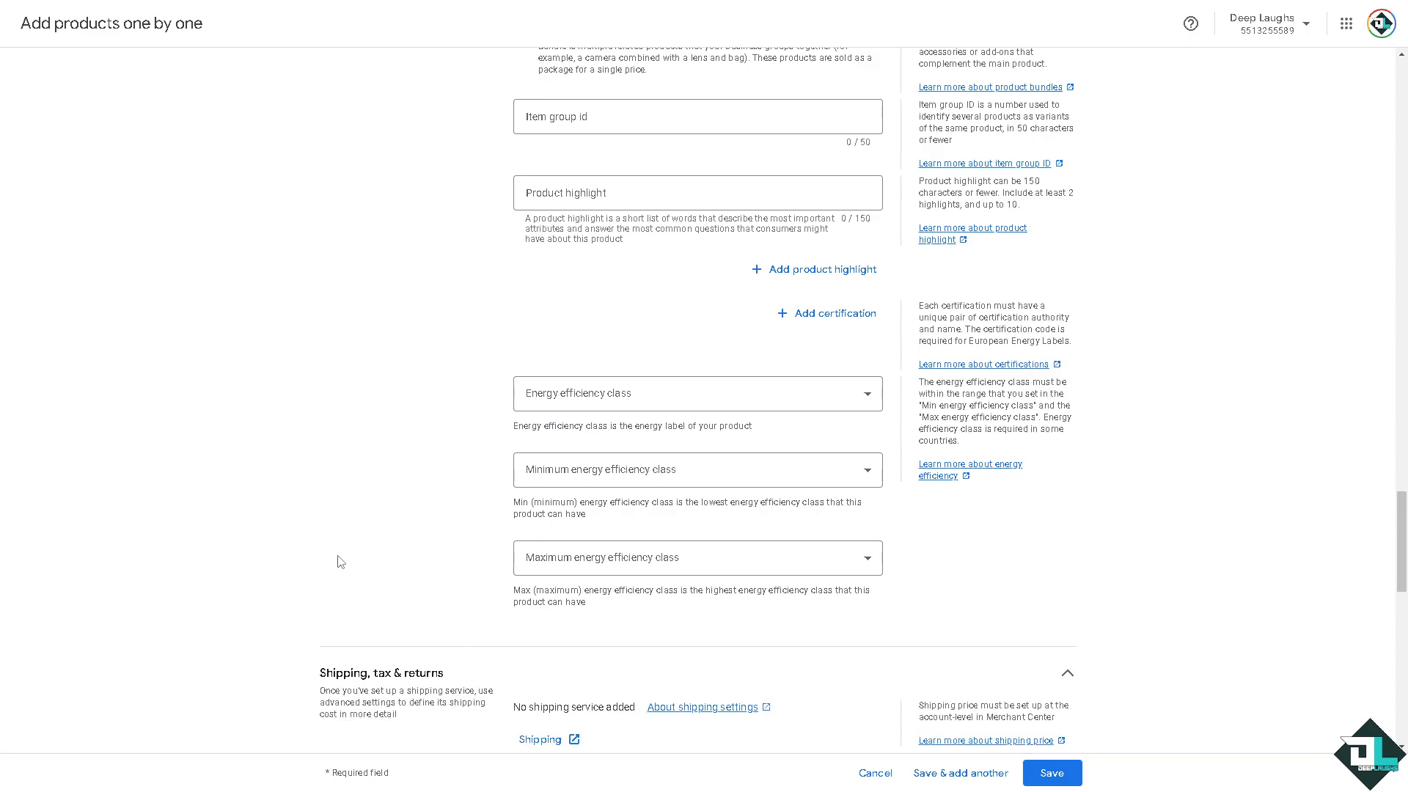
scroll(341, 562, "down", 3)
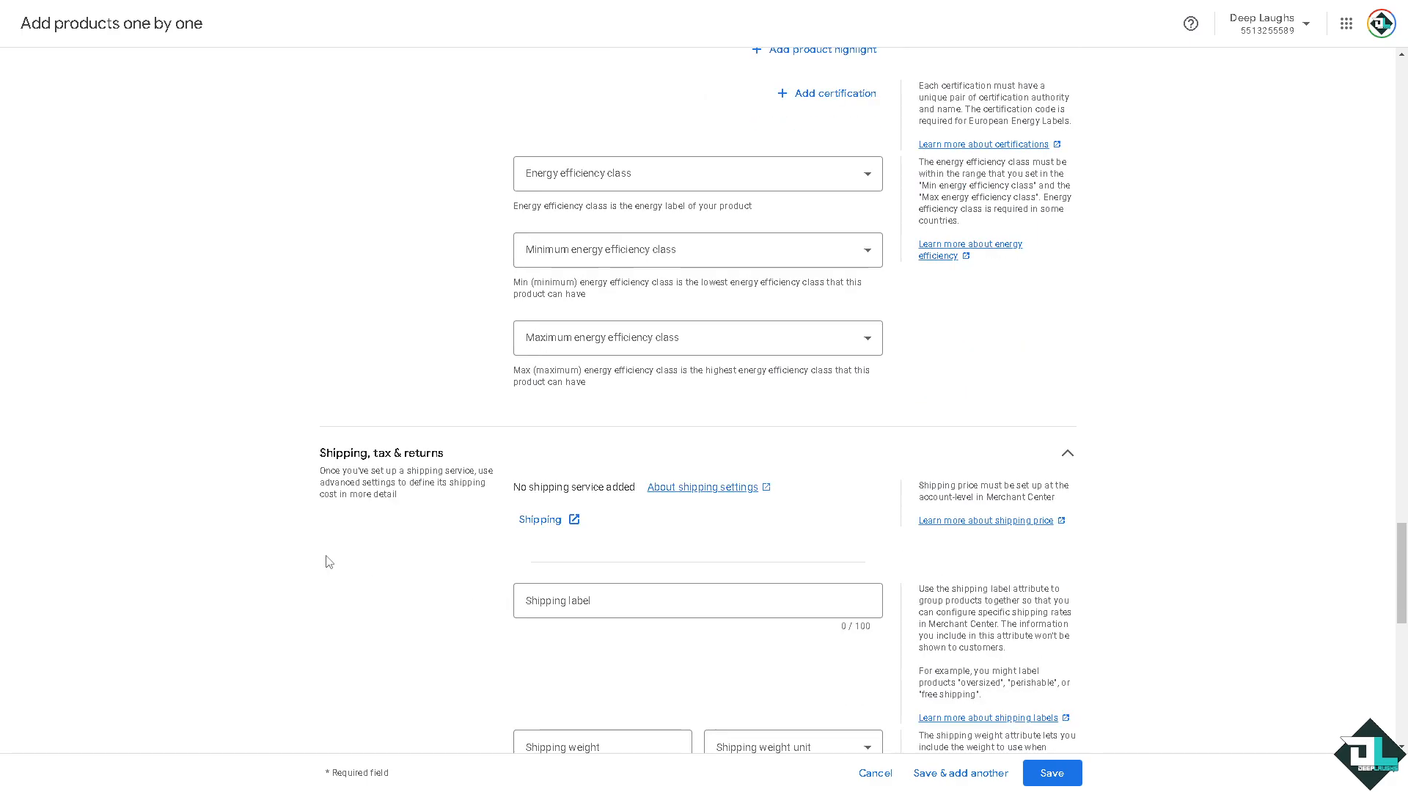
scroll(330, 562, "down", 3)
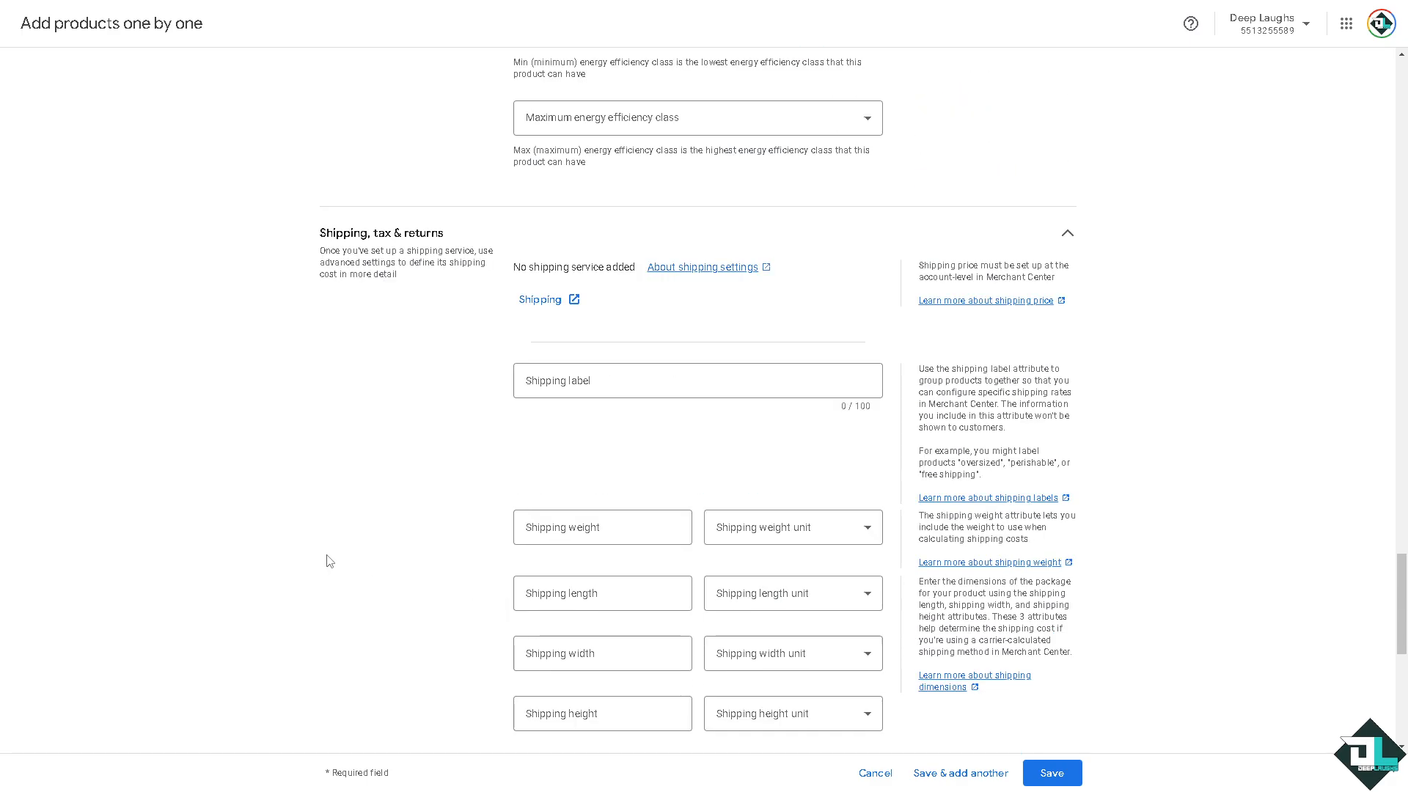
left_click(792, 538)
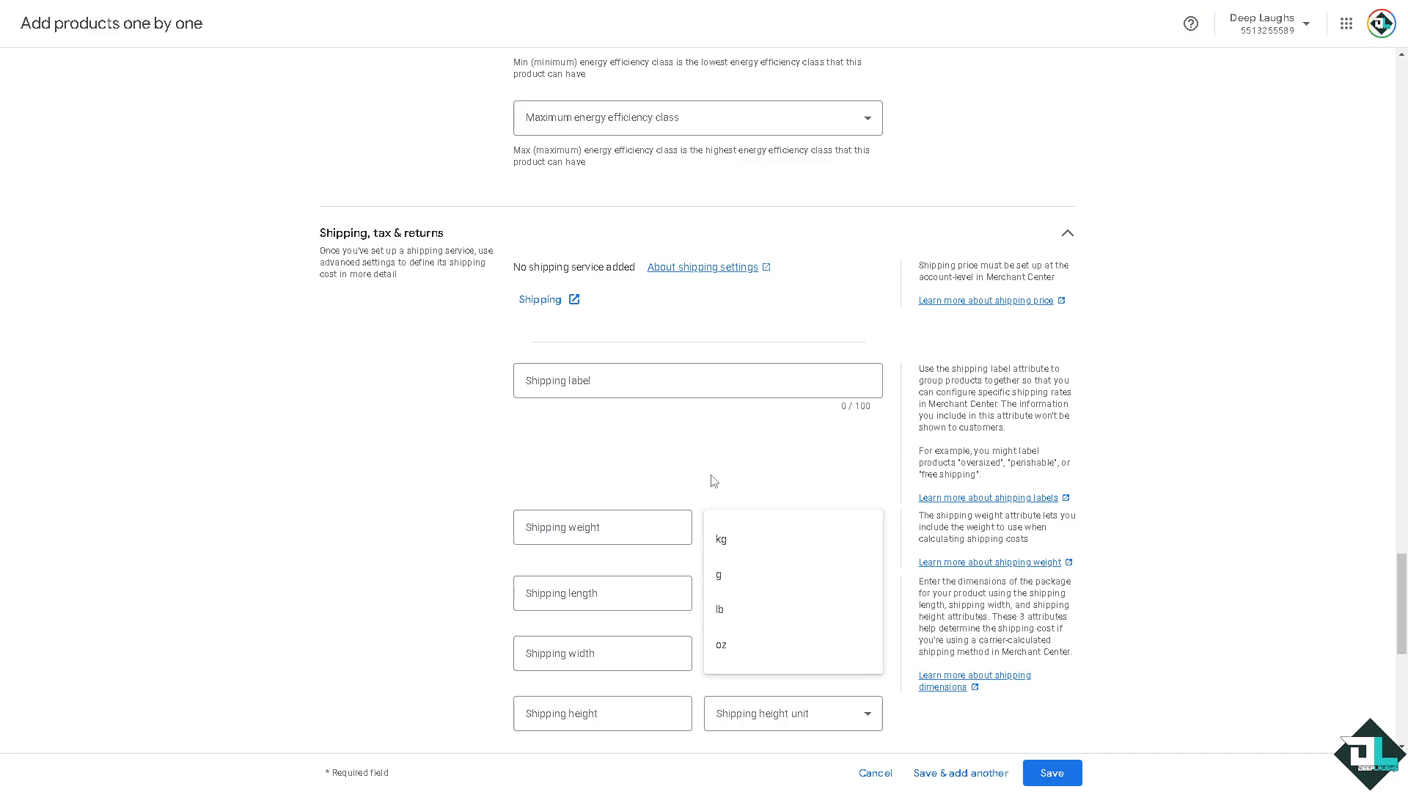
left_click(746, 469)
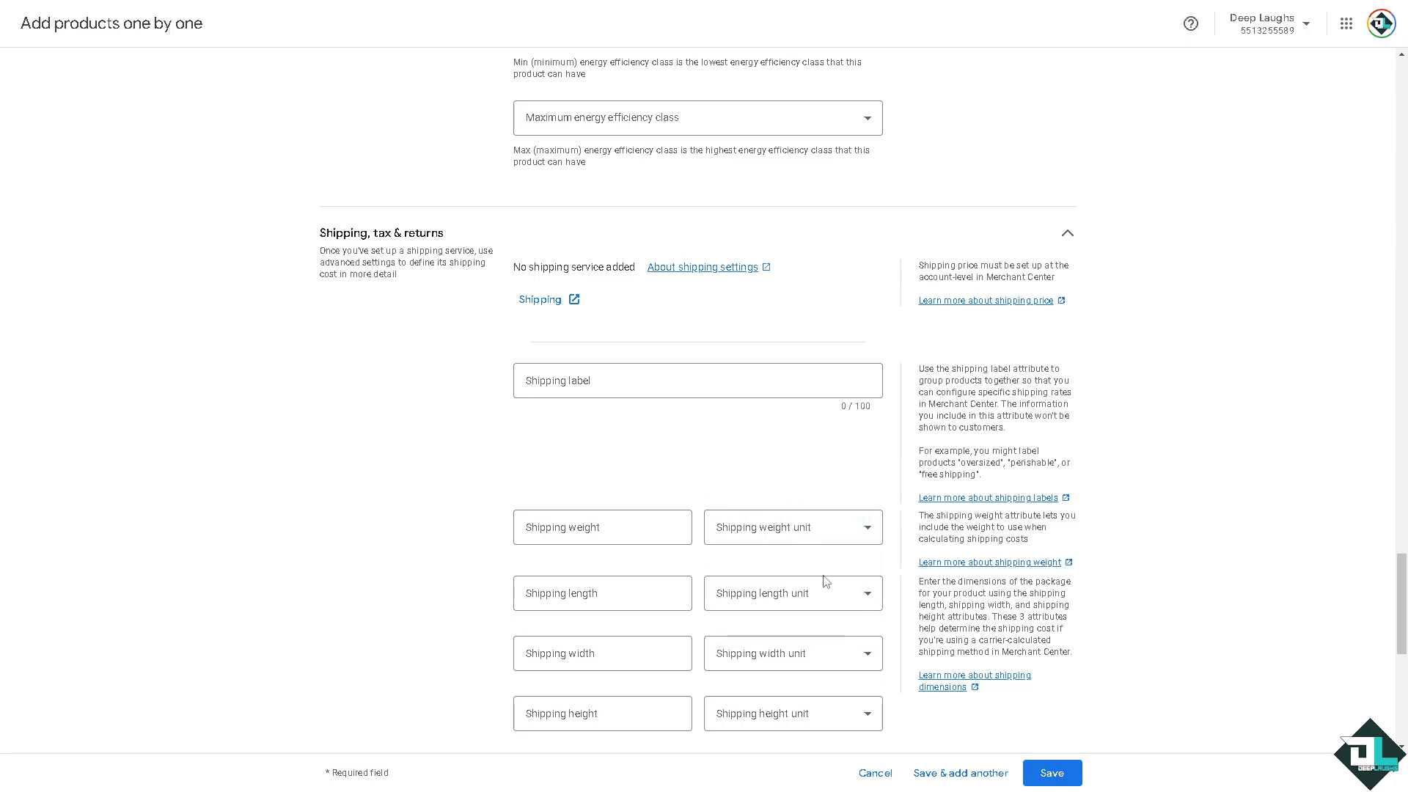
left_click(780, 592)
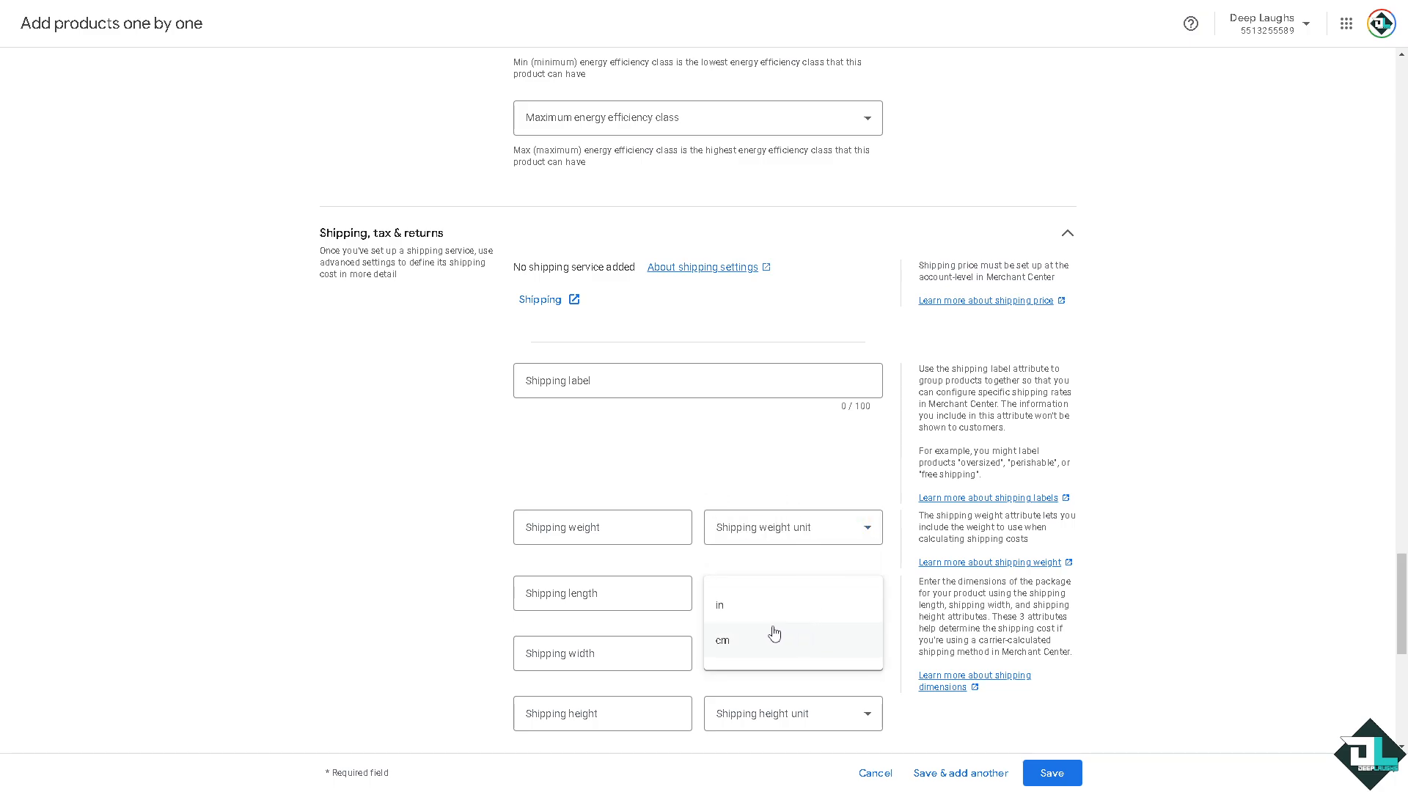
left_click(667, 462)
scroll(757, 606, "down", 2)
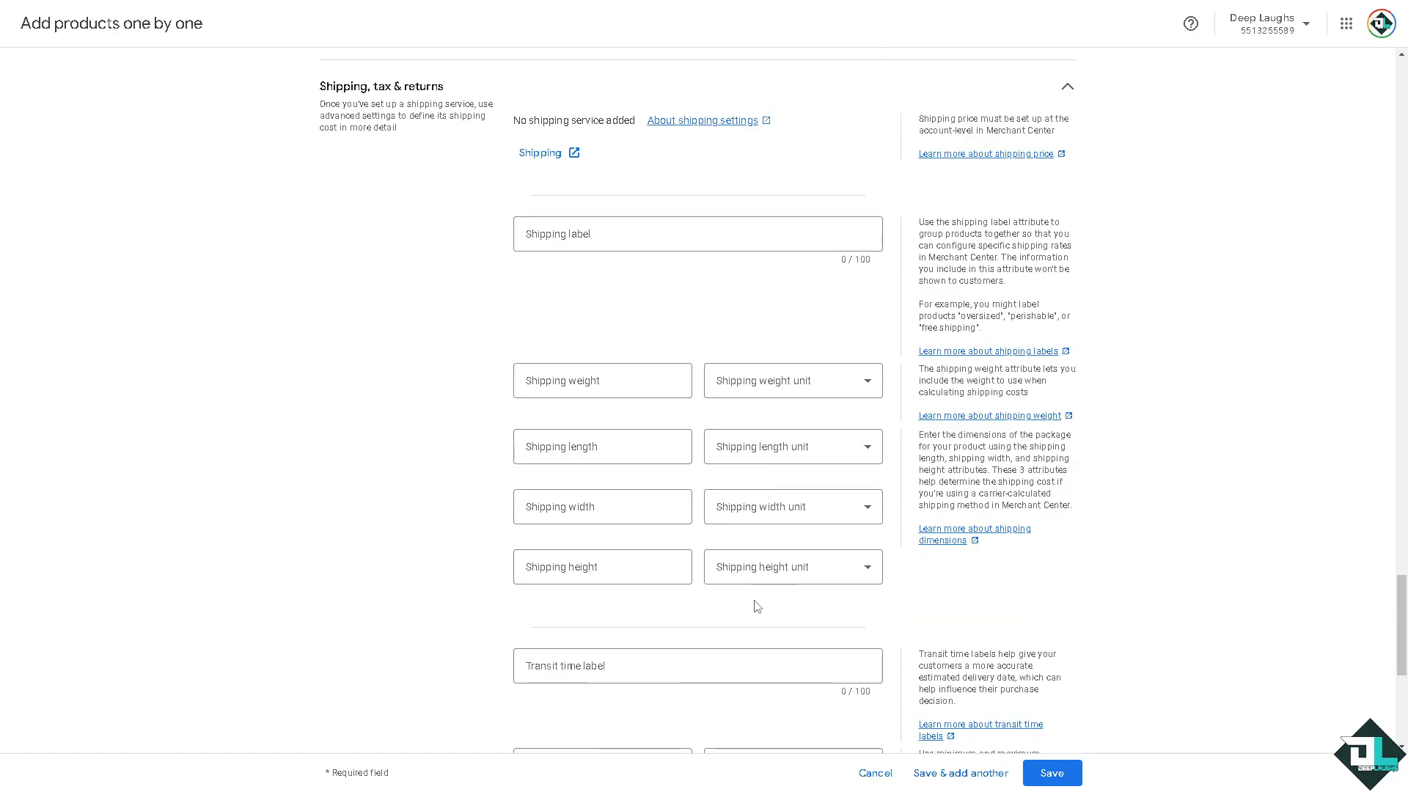
left_click(805, 513)
left_click(697, 594)
Review the transit time label, handling time, return policy and tax settings, leaving the fields empty
scroll(699, 595, "down", 2)
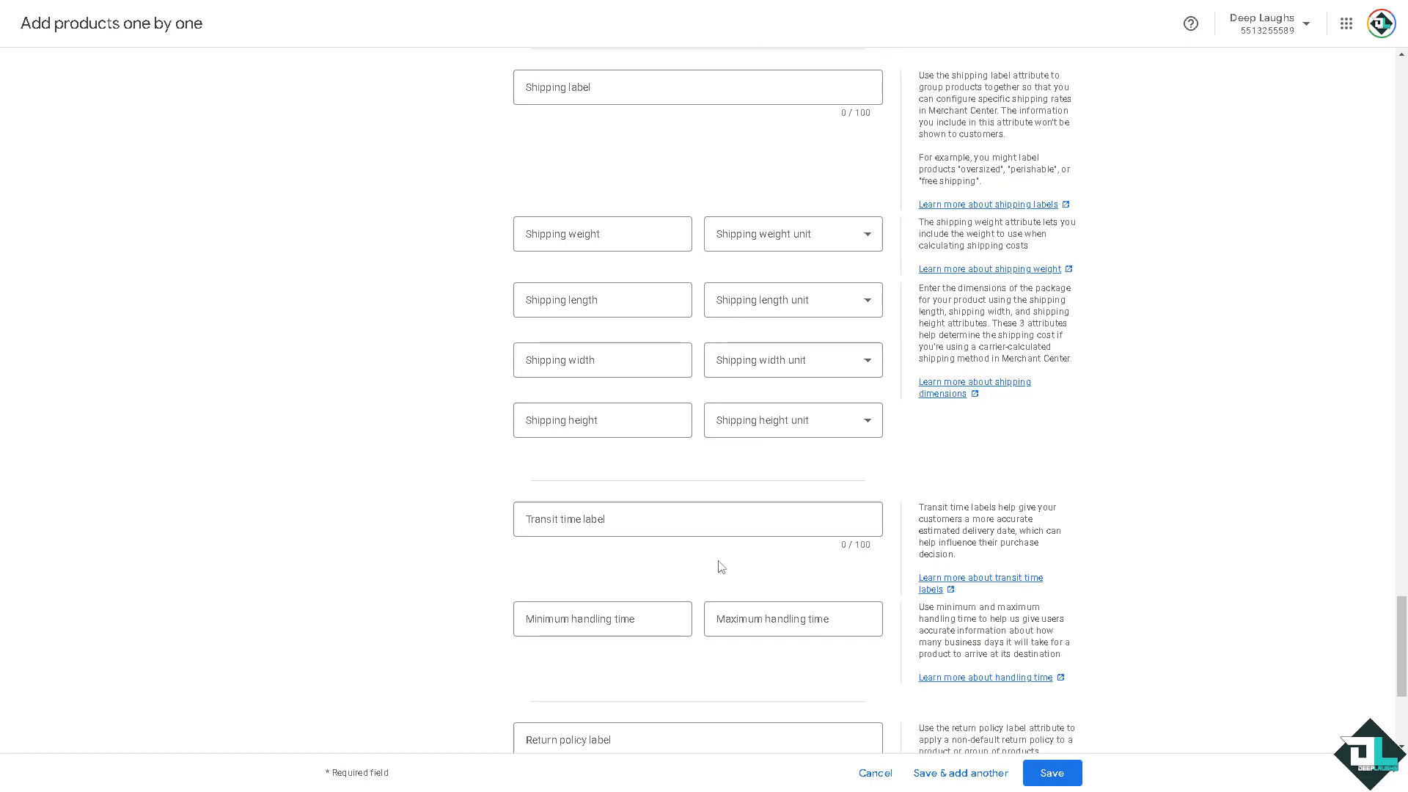
scroll(718, 569, "down", 2)
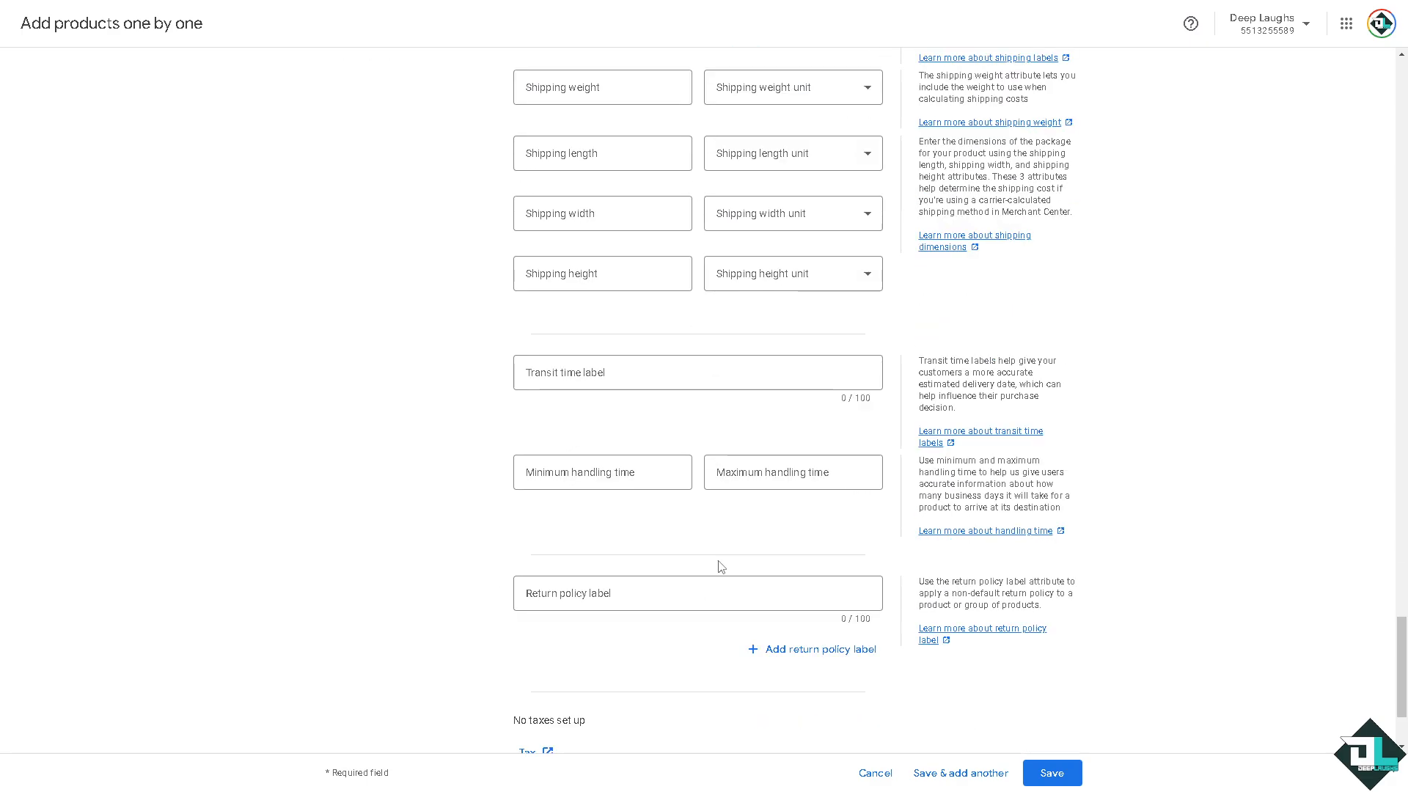
left_click(643, 476)
left_click(487, 509)
scroll(613, 560, "down", 1)
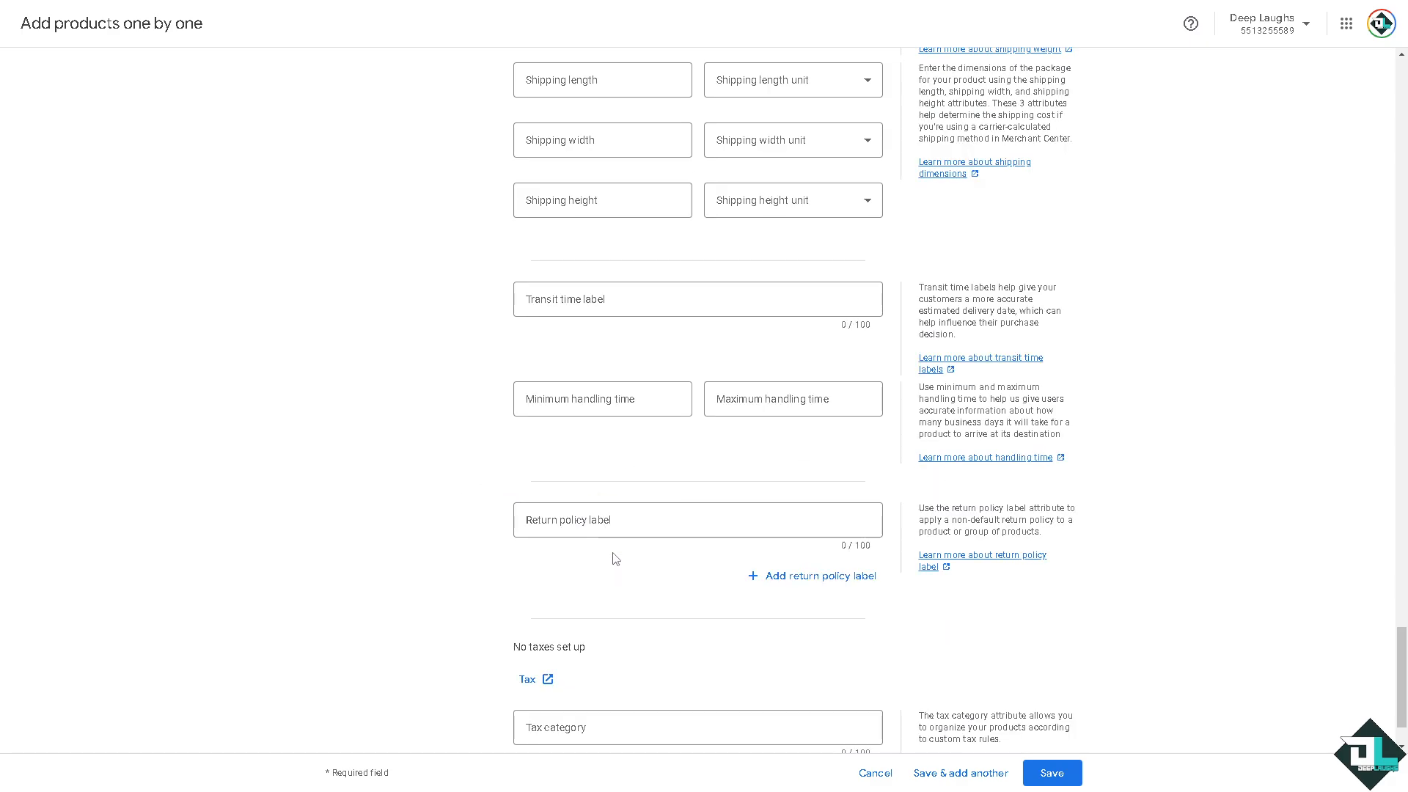
scroll(621, 557, "down", 1)
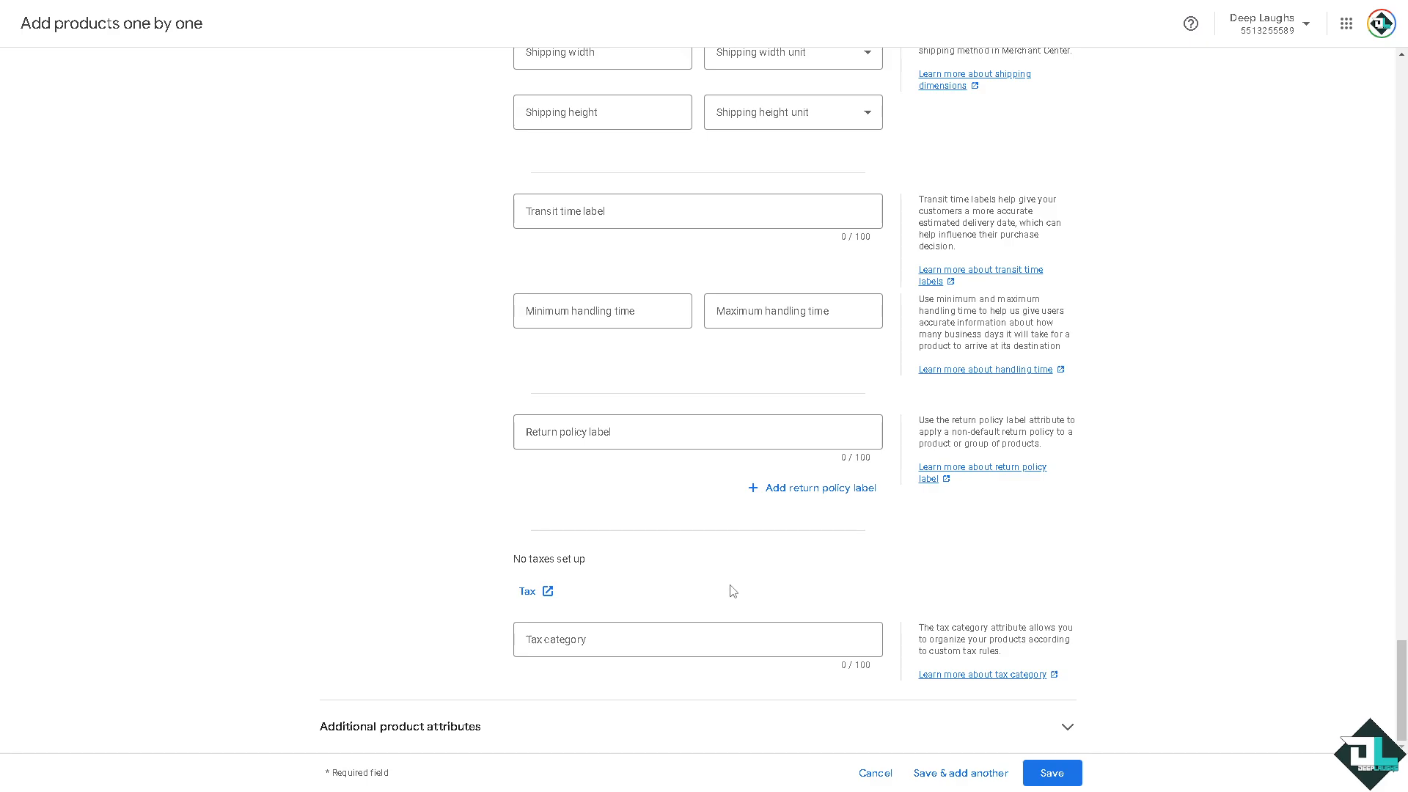
left_click(545, 590)
Save the new product and close its details page to return to the product list
left_click(1045, 779)
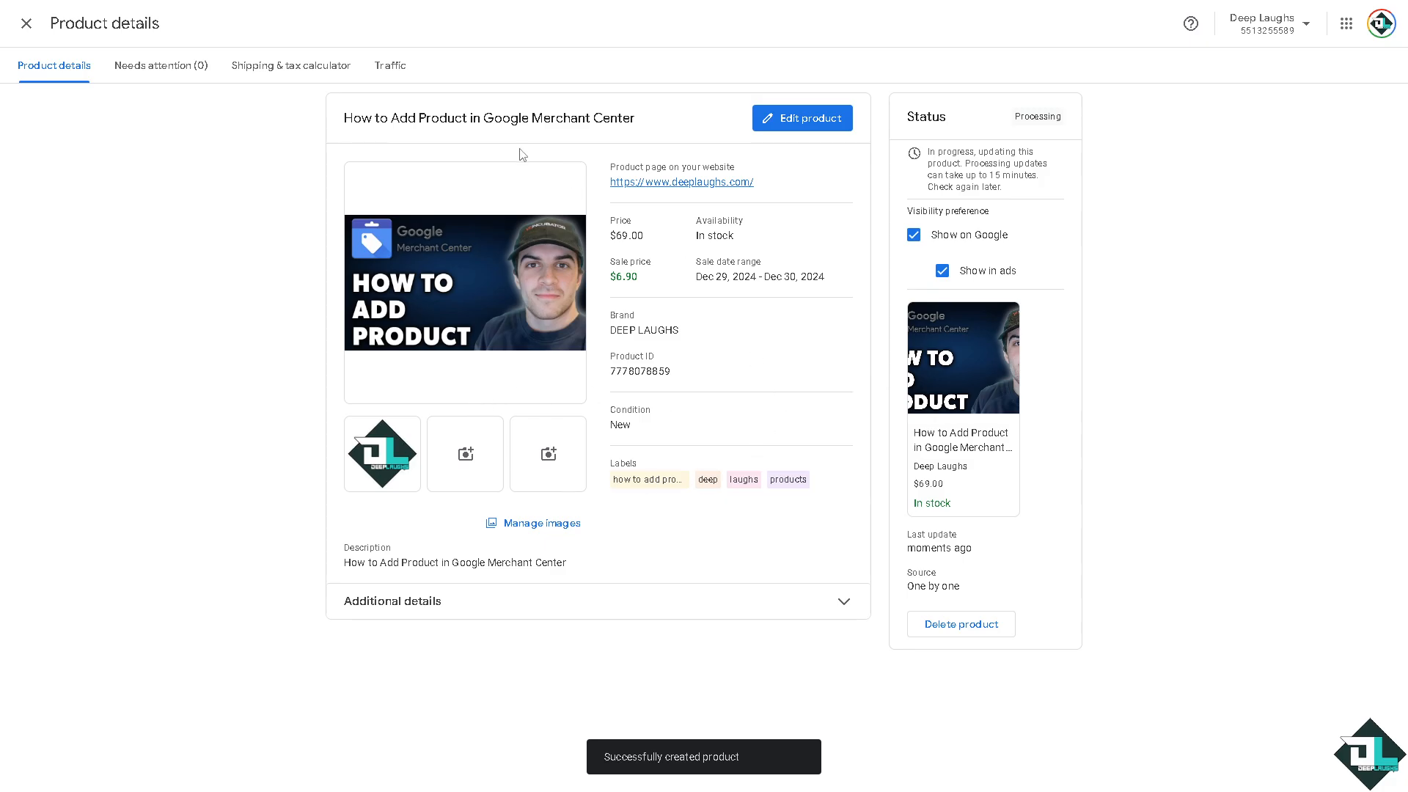
left_click(27, 24)
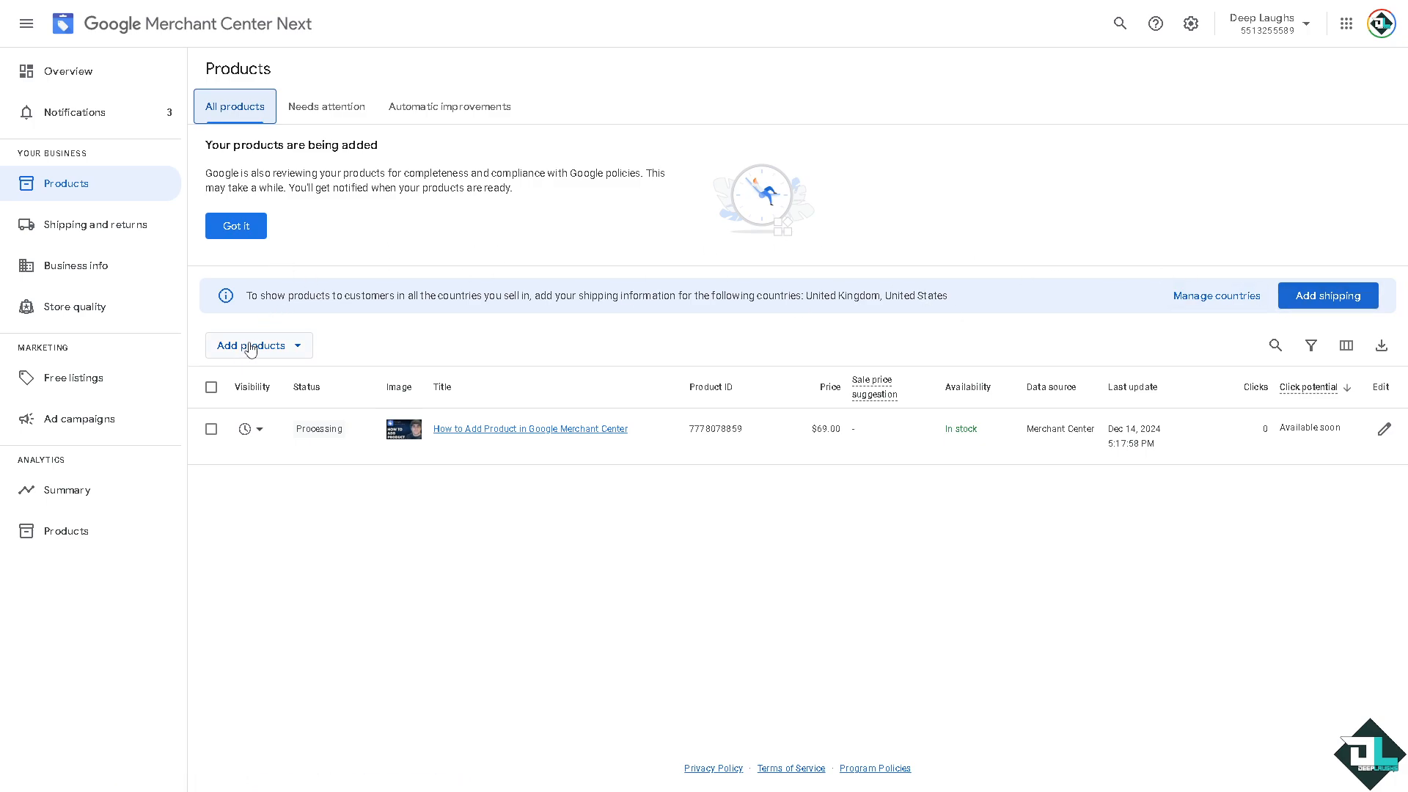
Download the product list and open its column display options
left_click(1382, 348)
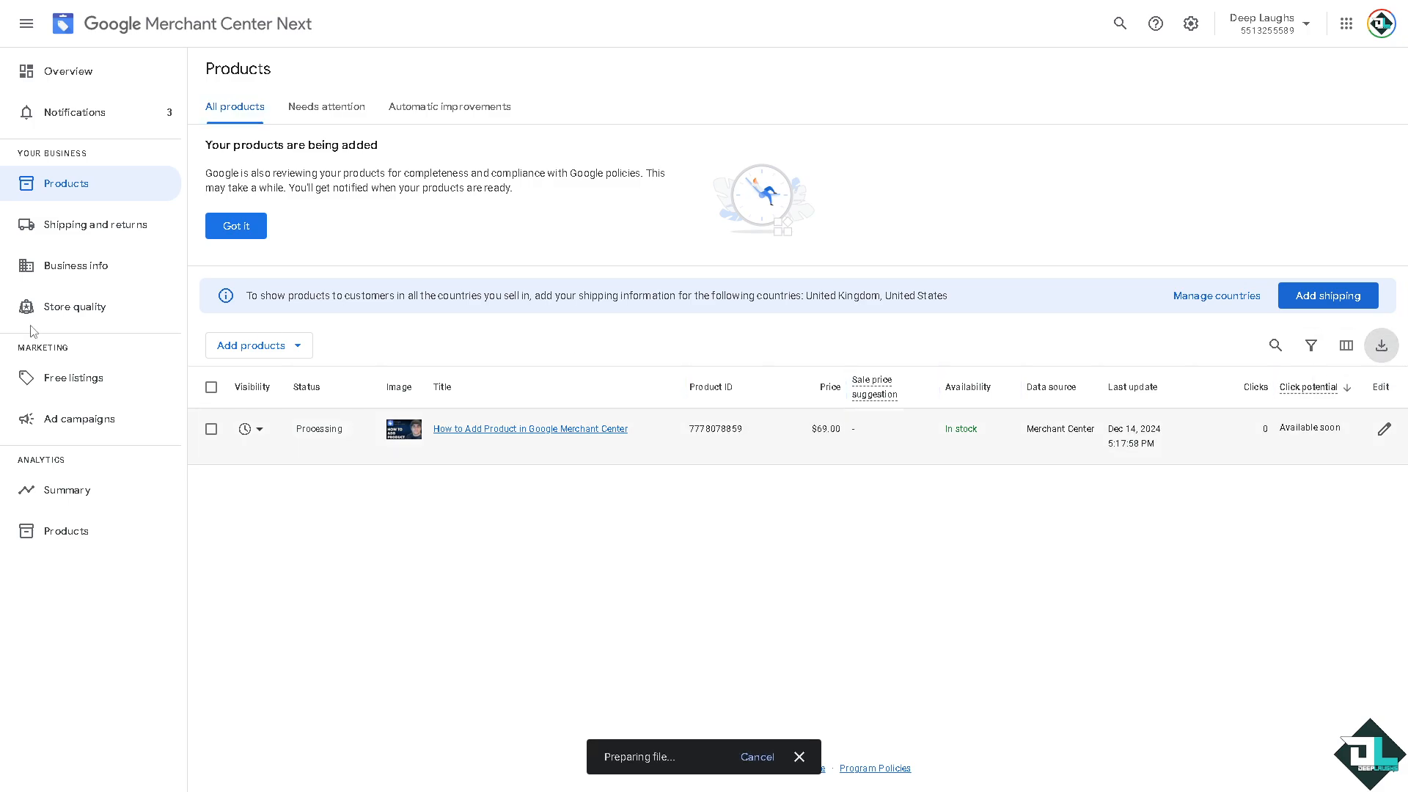
left_click(1347, 348)
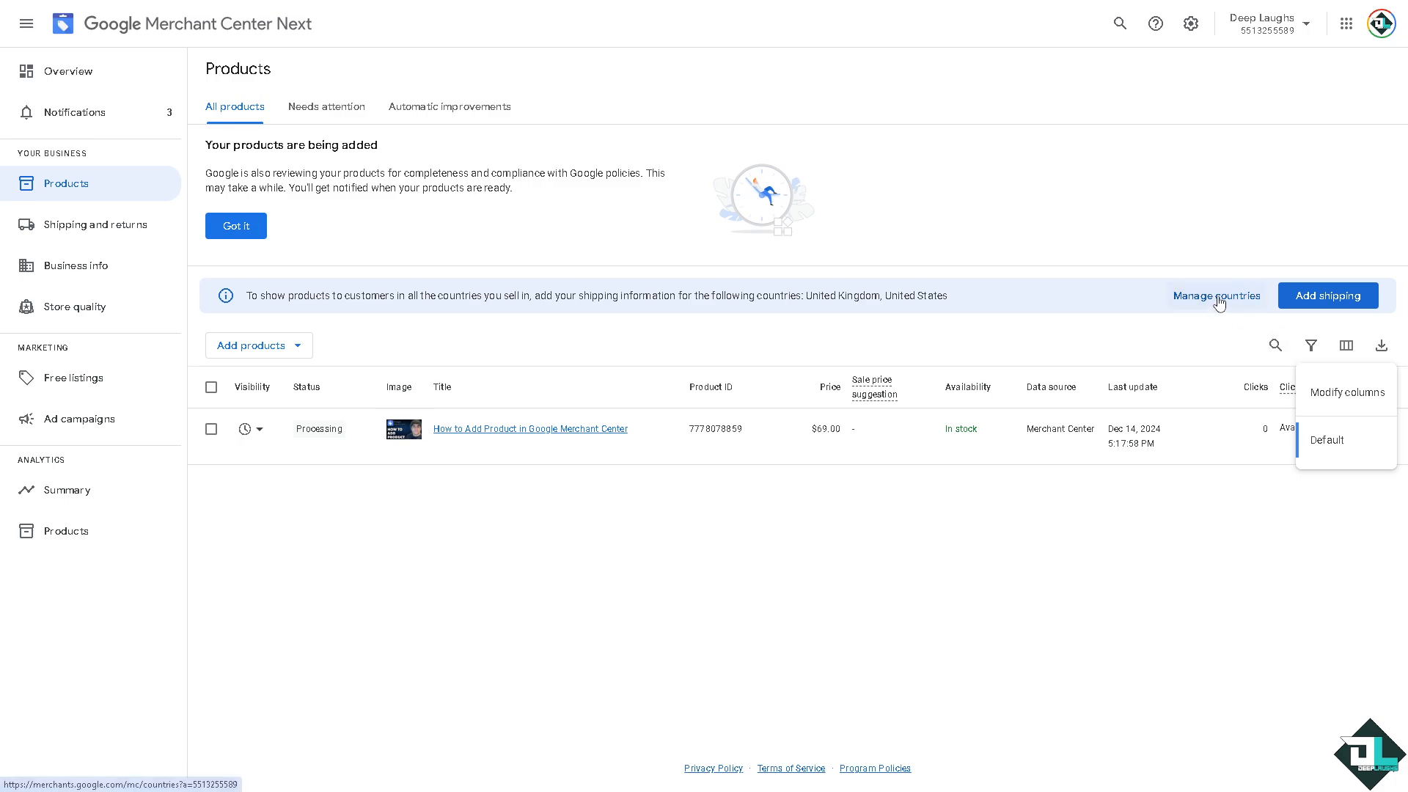
Start adding another product source with Google Sheets, using a template to create a new spreadsheet
left_click(294, 351)
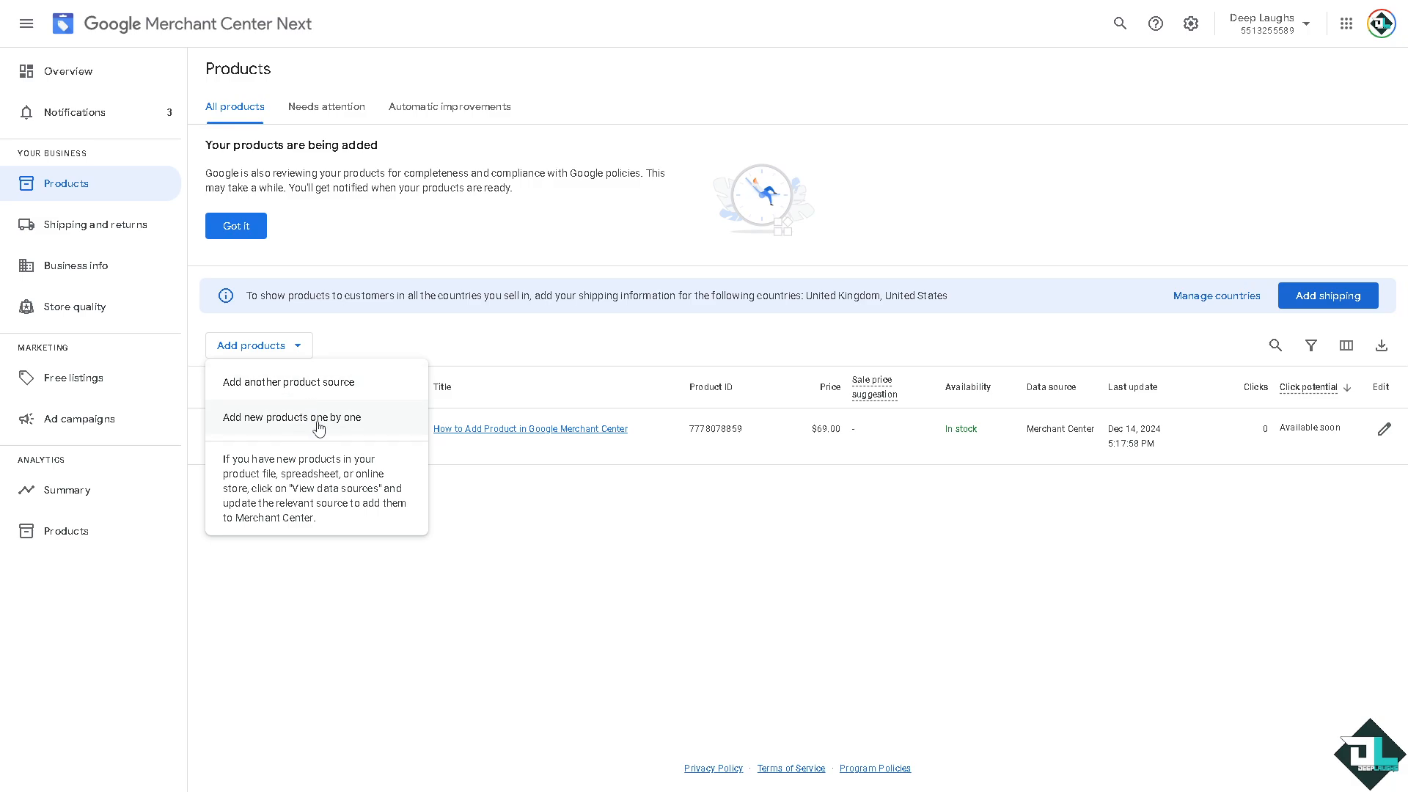
left_click(326, 388)
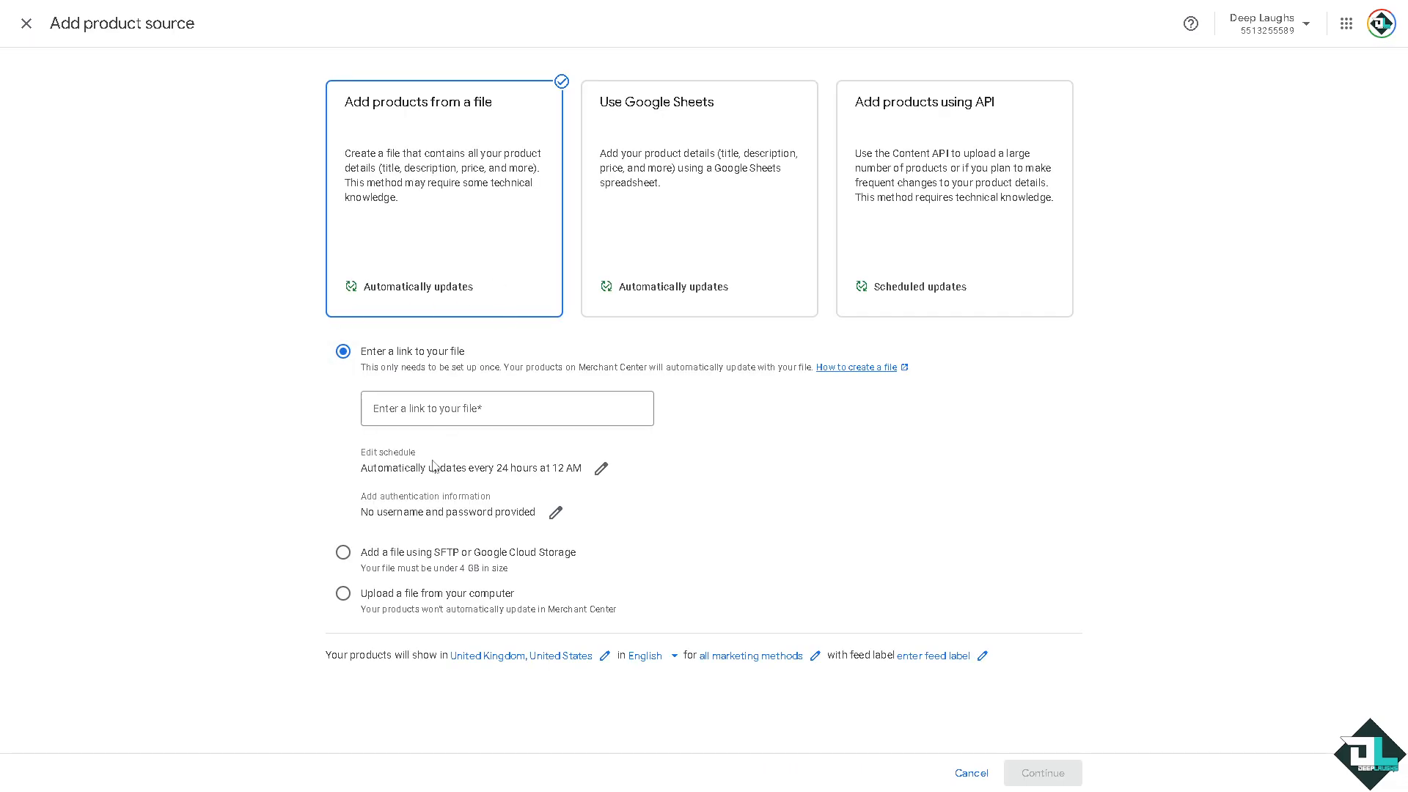
left_click(685, 175)
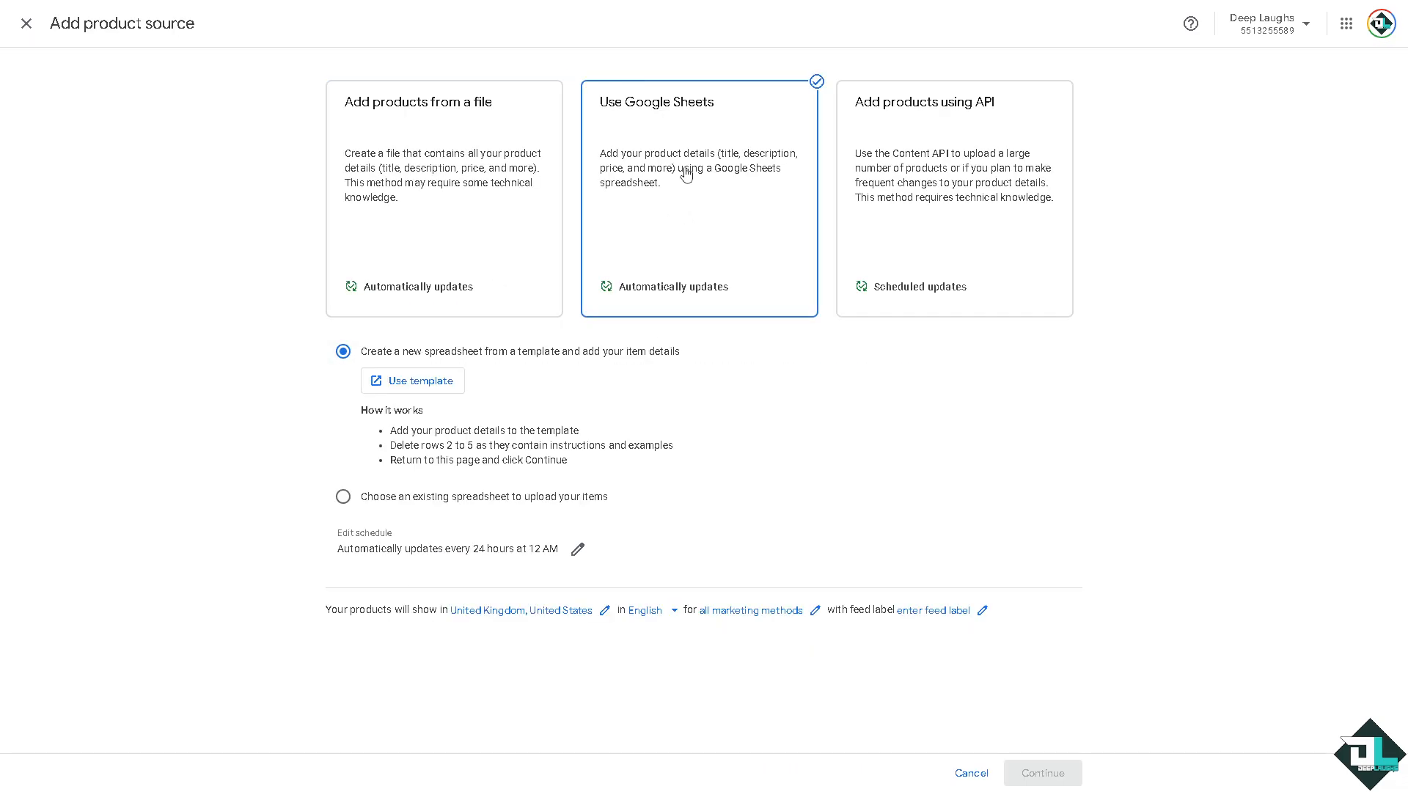
left_click(441, 389)
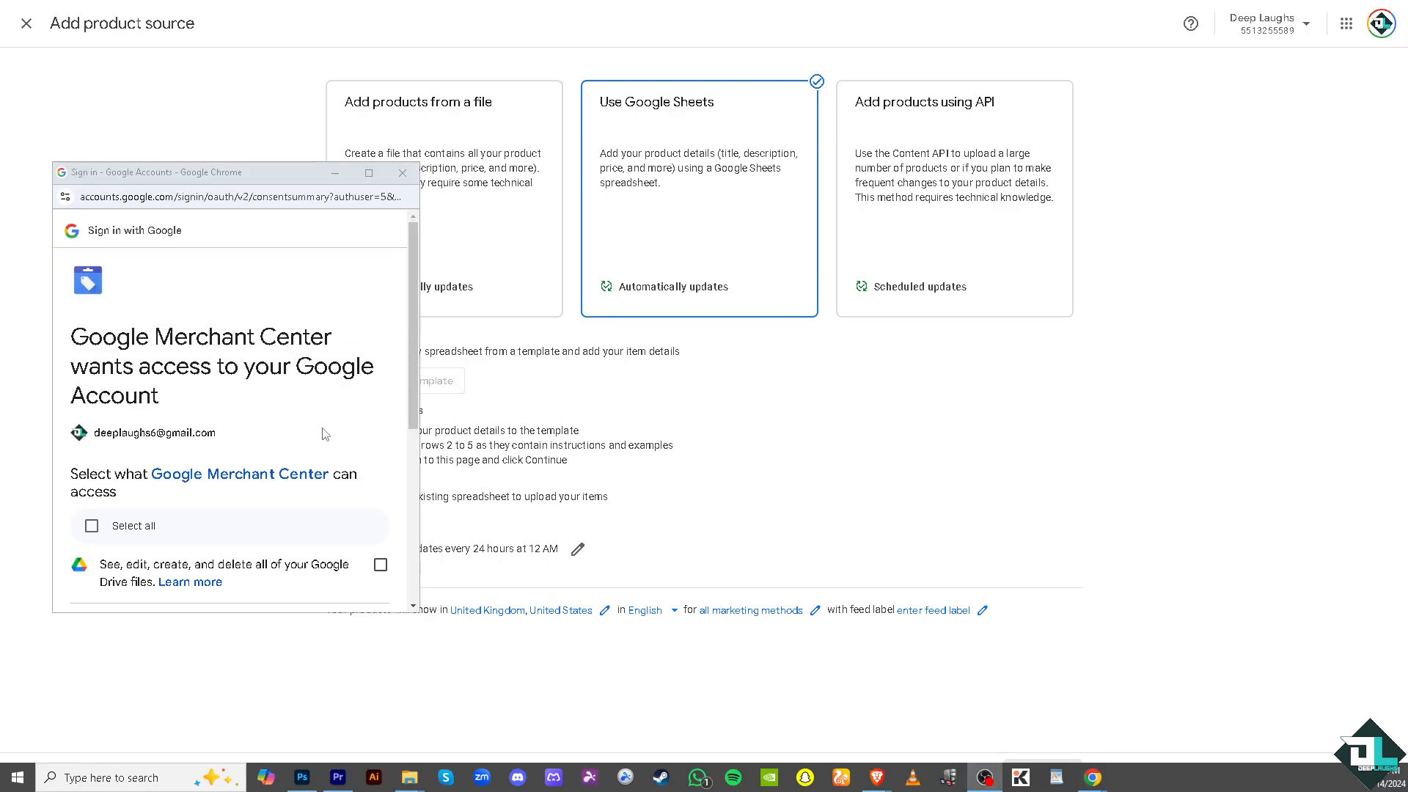
Grant Google Merchant Center access to all of the account's Google Drive files and Google Sheets spreadsheets
scroll(264, 433, "down", 2)
scroll(260, 431, "up", 2)
left_click(118, 522)
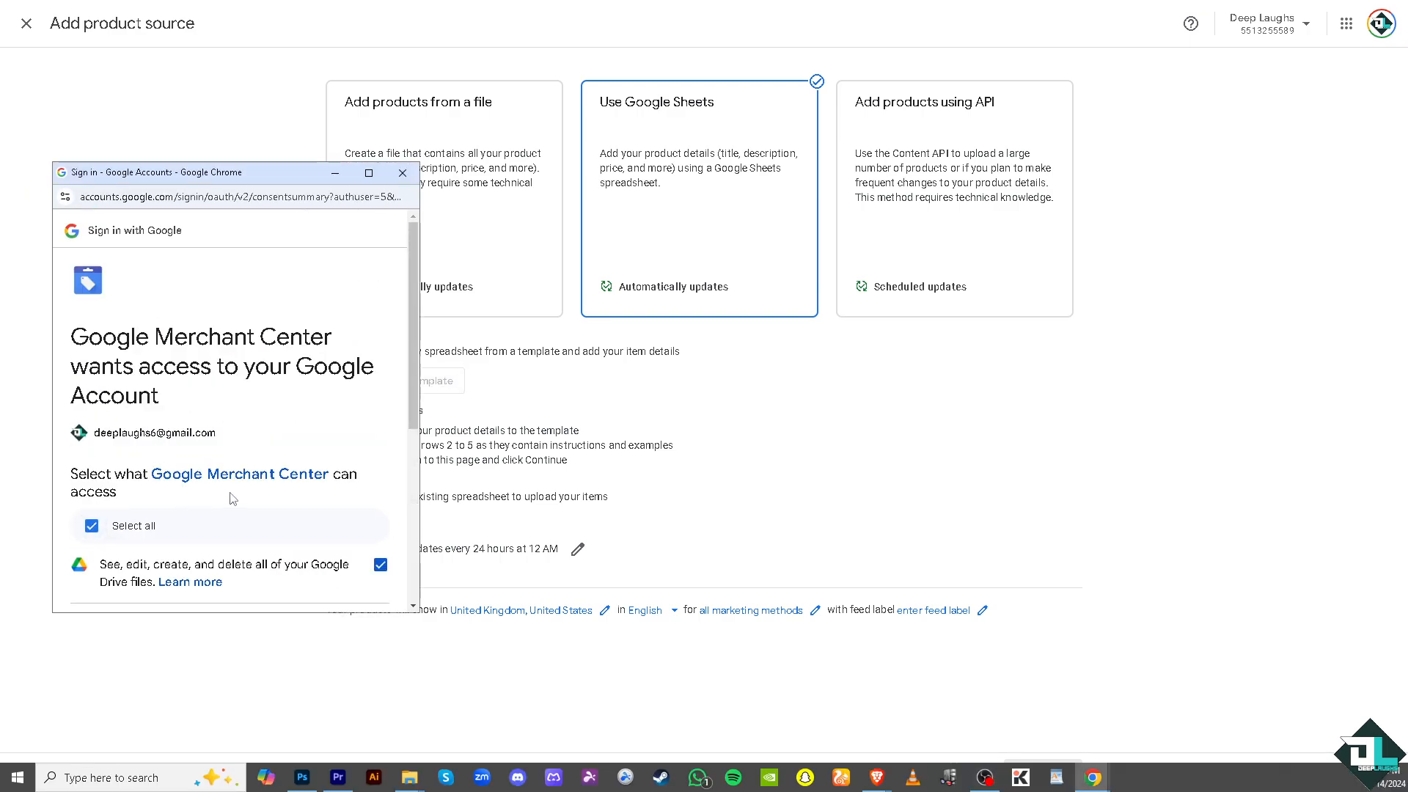
scroll(231, 499, "down", 2)
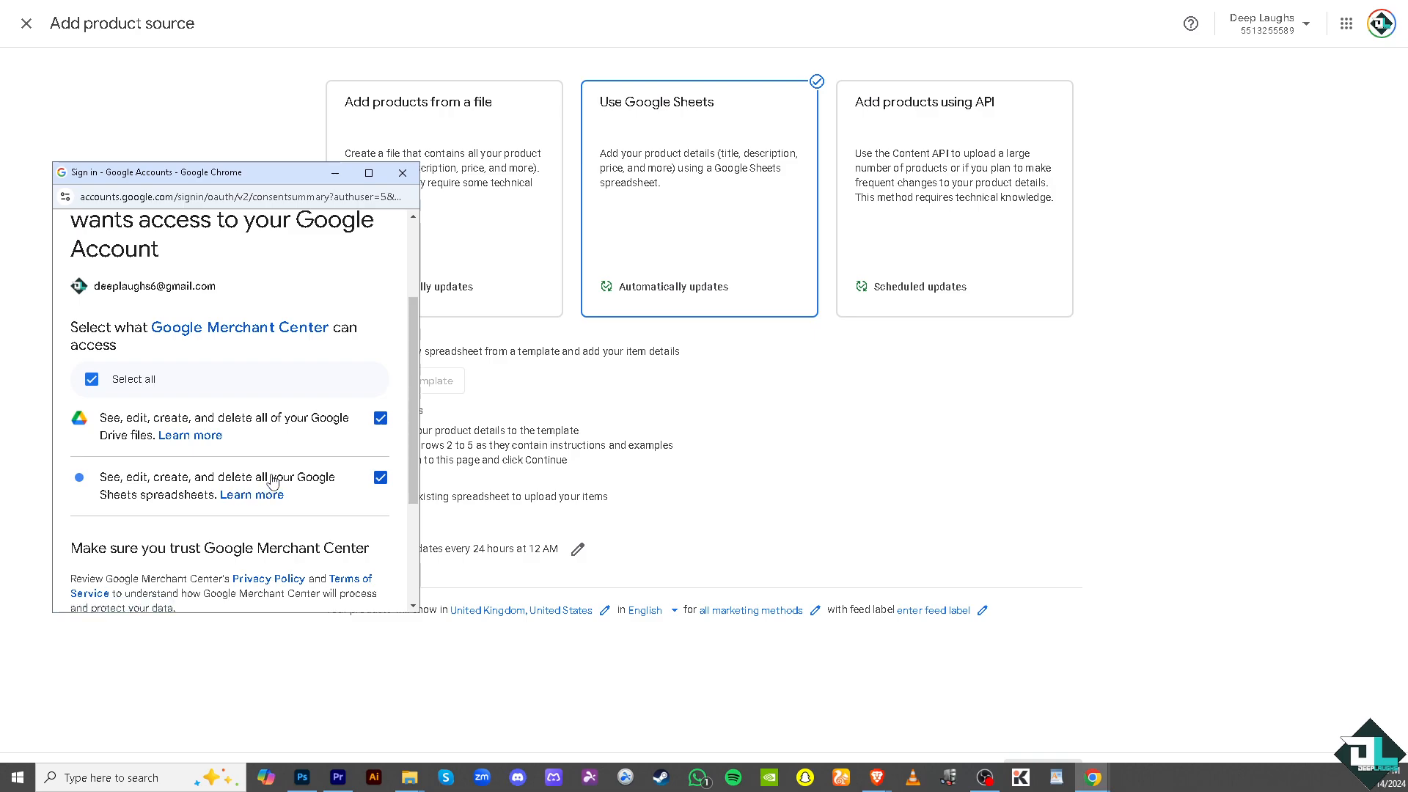
scroll(270, 482, "down", 2)
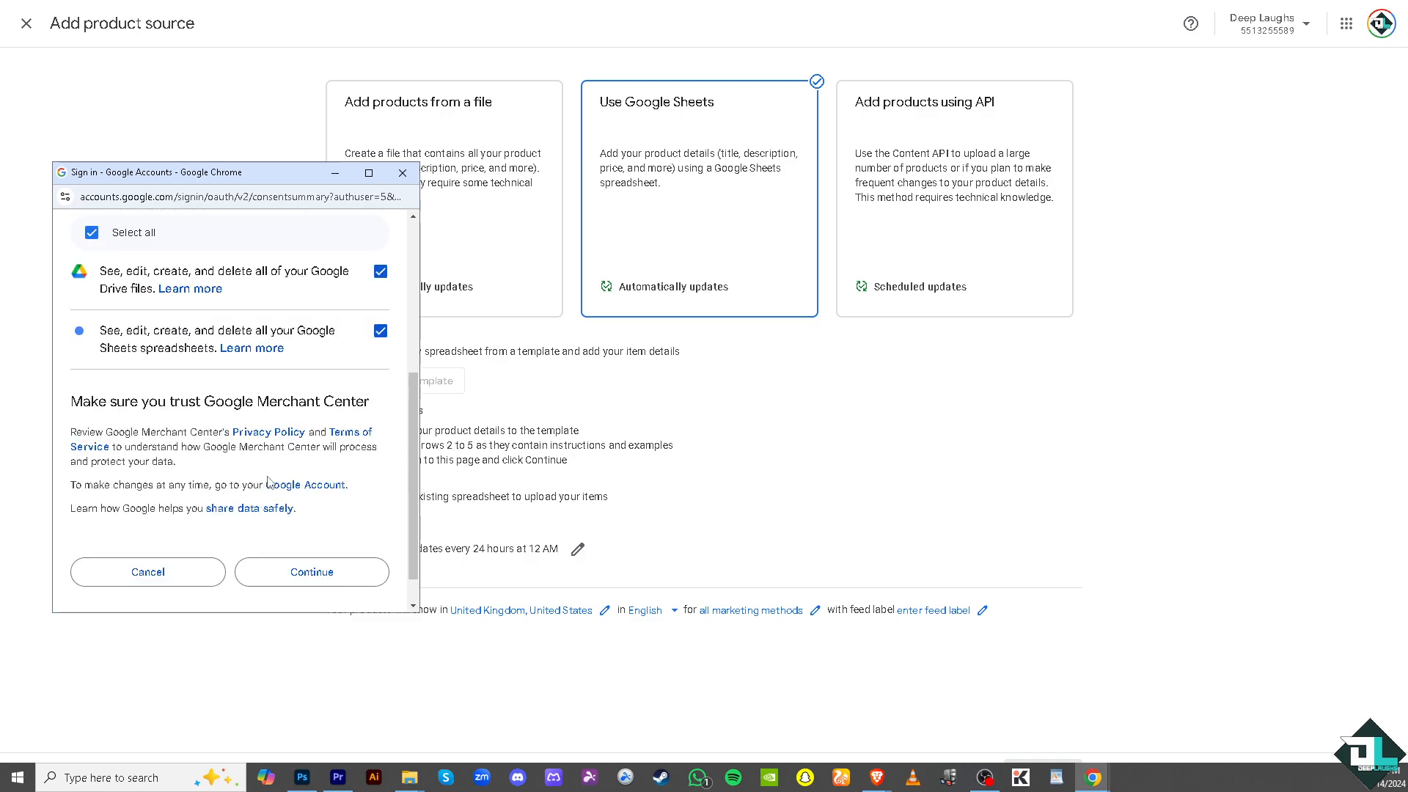
left_click(304, 572)
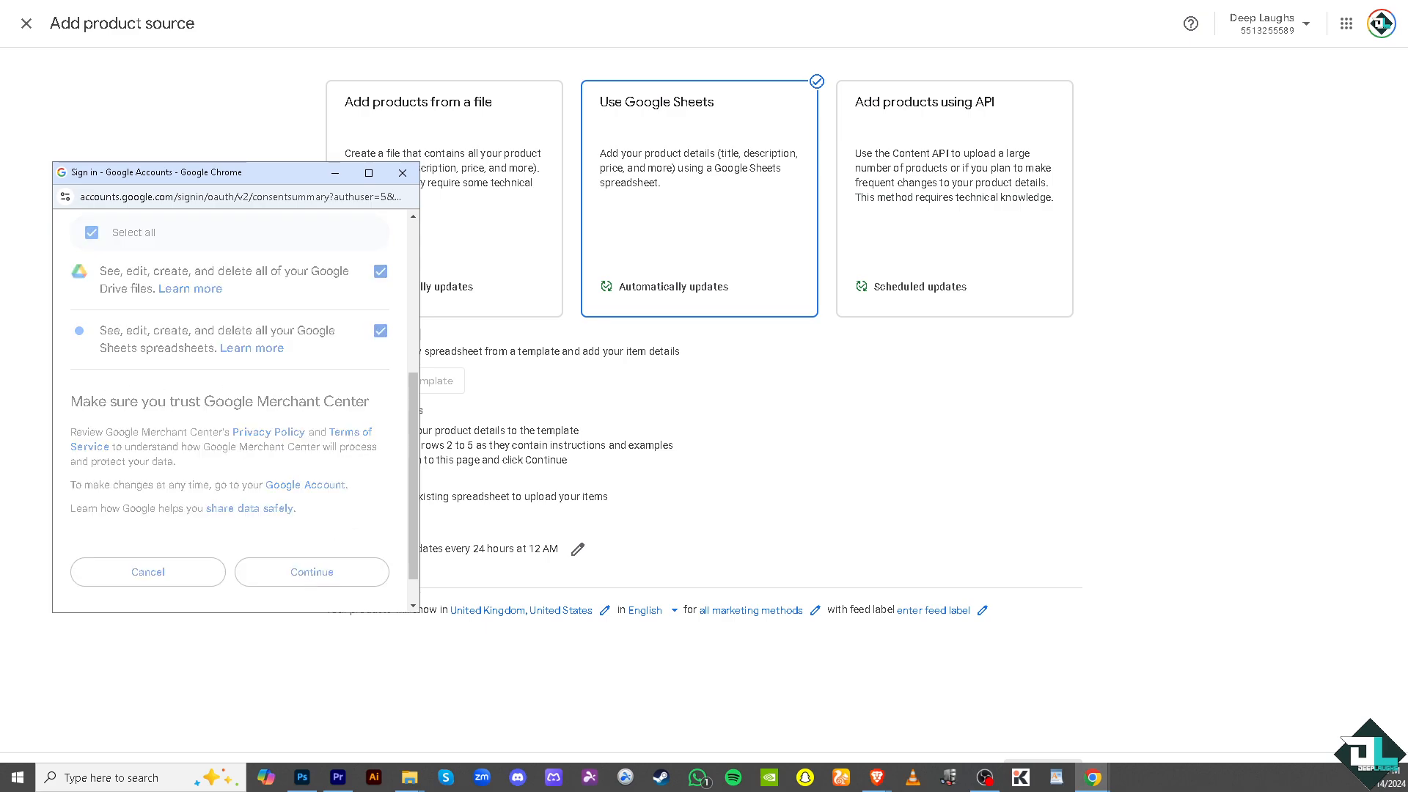